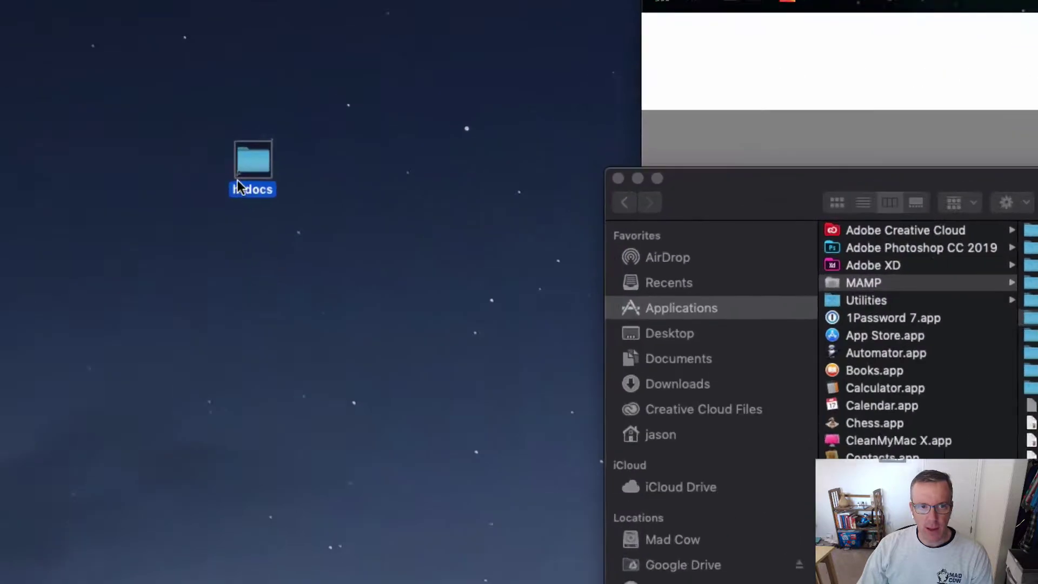
Step: Move the htdocs alias into the desktop folder column and reshow MAMP's htdocs contents in Finder
click(230, 102)
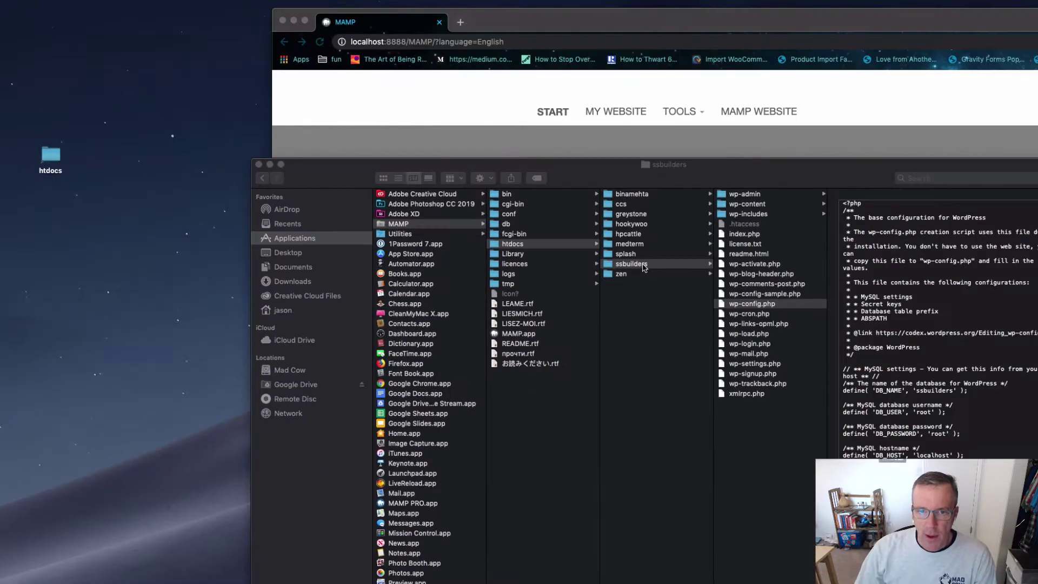
right_click(528, 249)
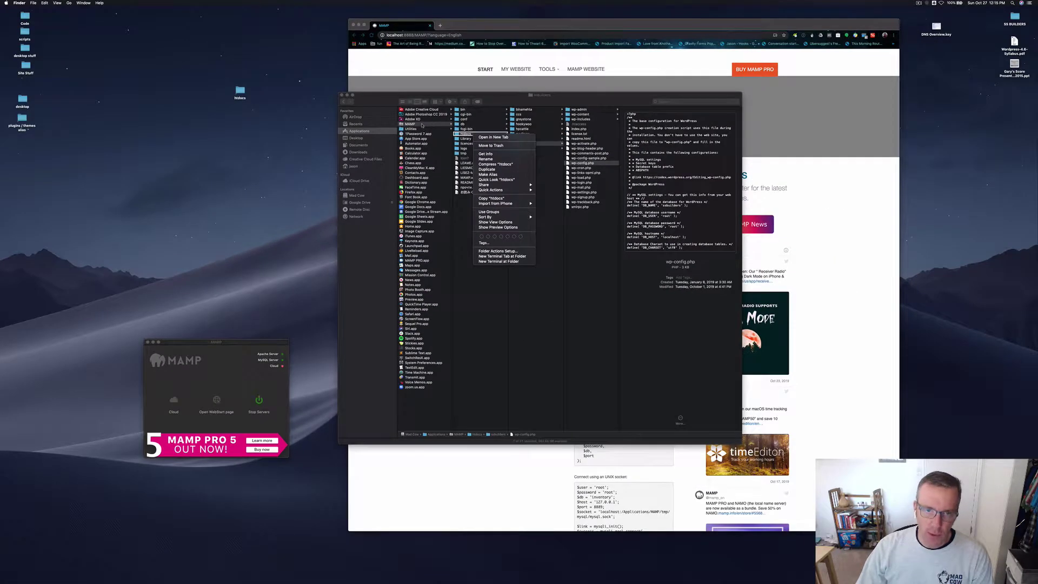
click(429, 226)
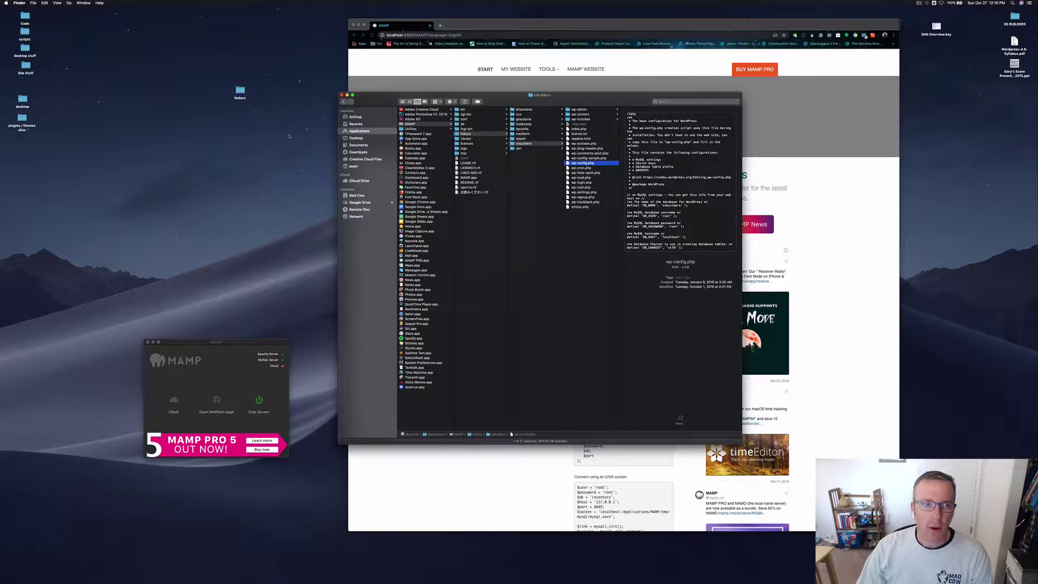
drag(247, 97, 28, 89)
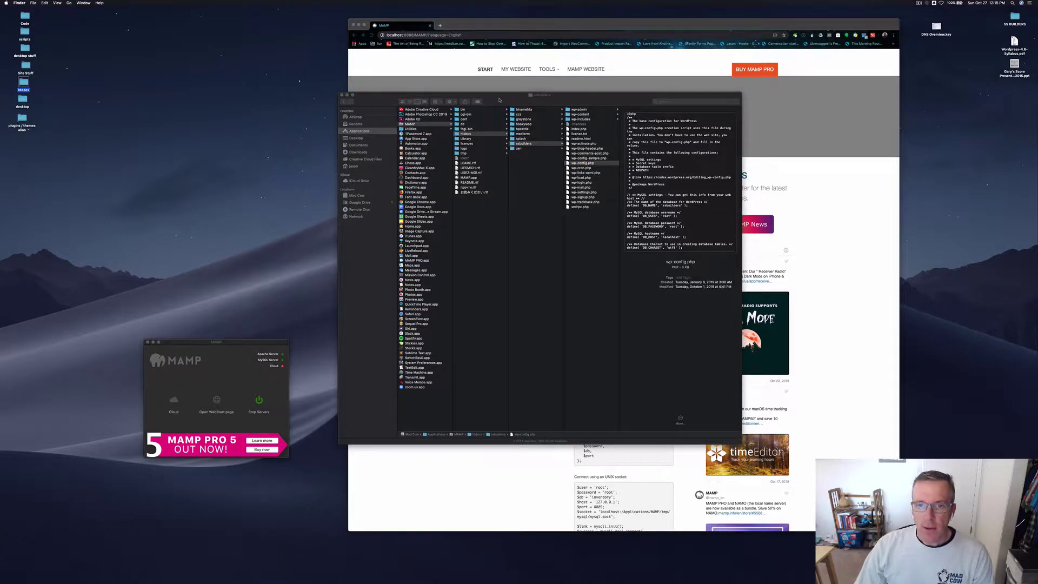
drag(500, 100, 444, 95)
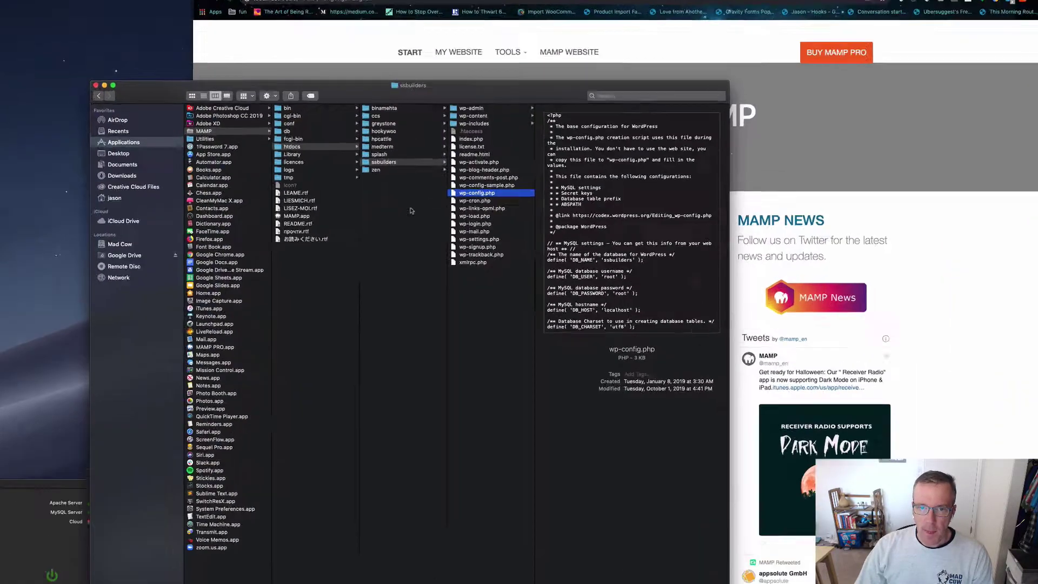
click(411, 211)
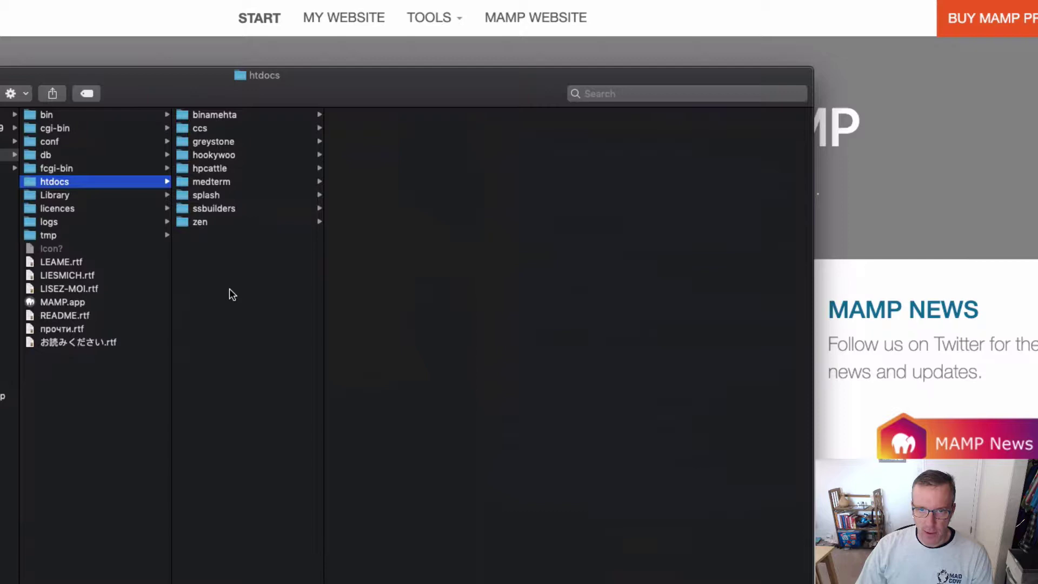
Step: Add a new folder named 'mamp' in htdocs, then move the Finder window aside
right_click(229, 294)
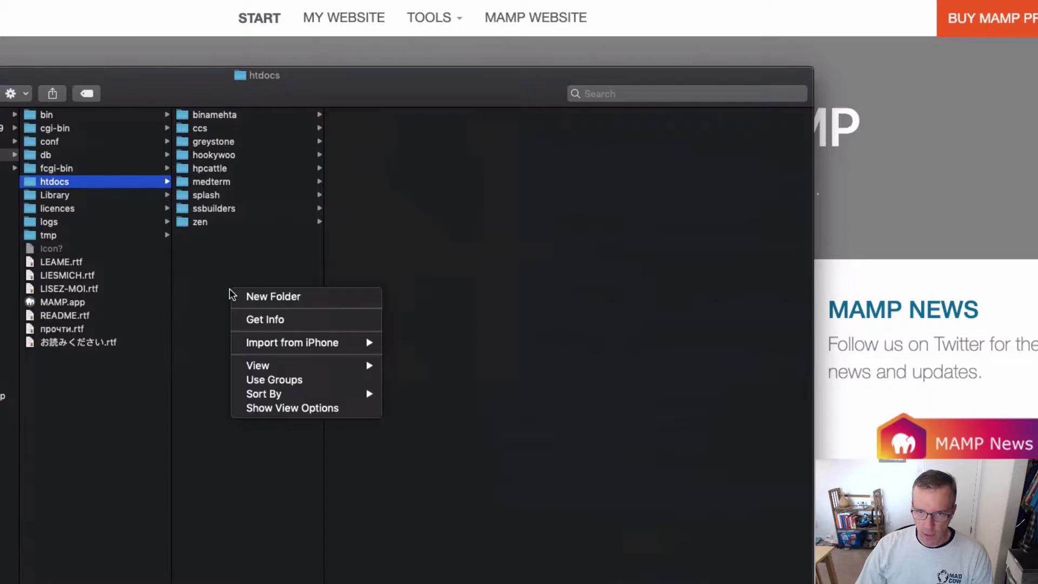
click(267, 295)
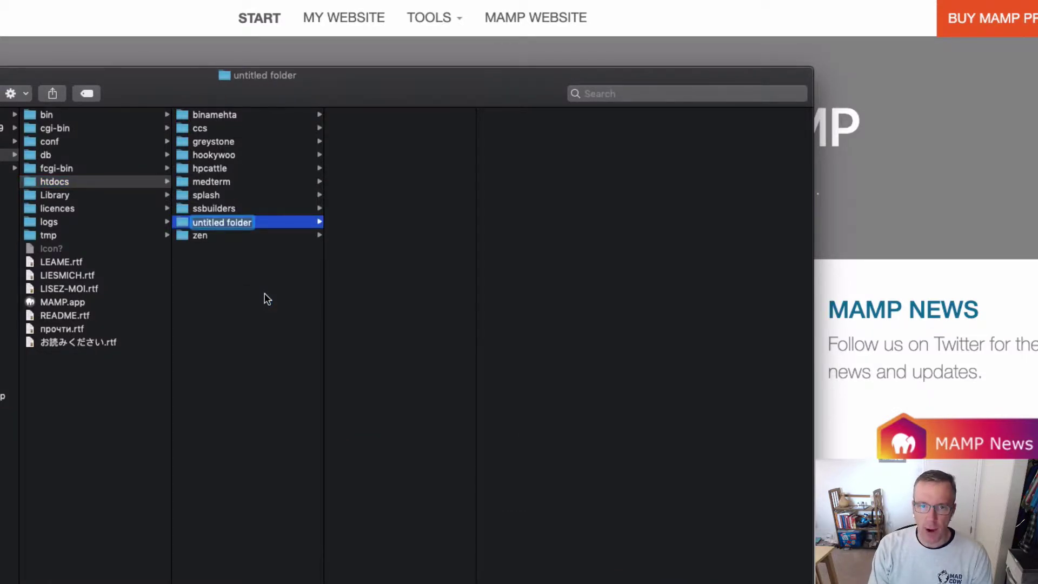
text(mamp)
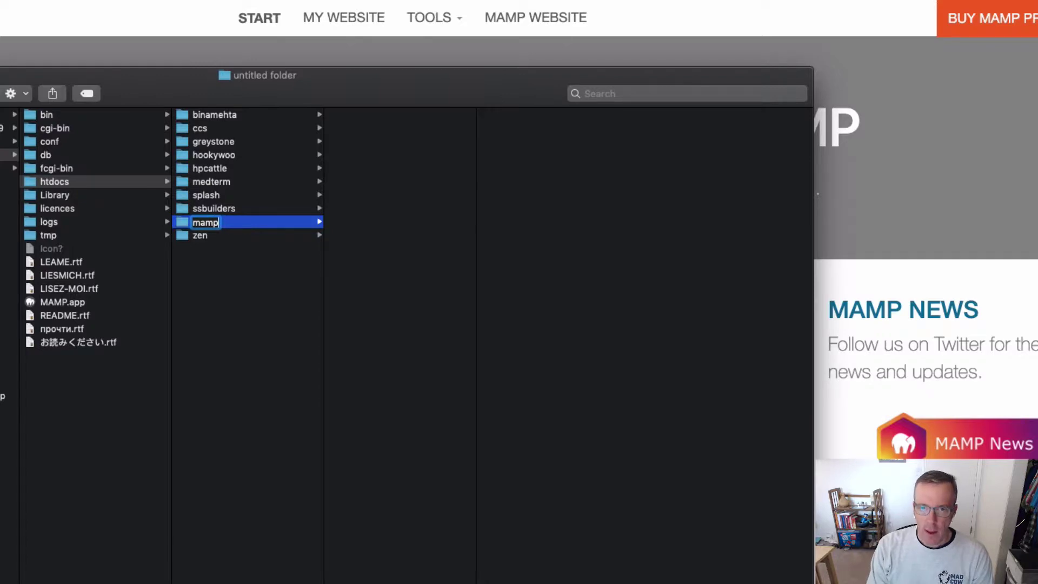
key(Return)
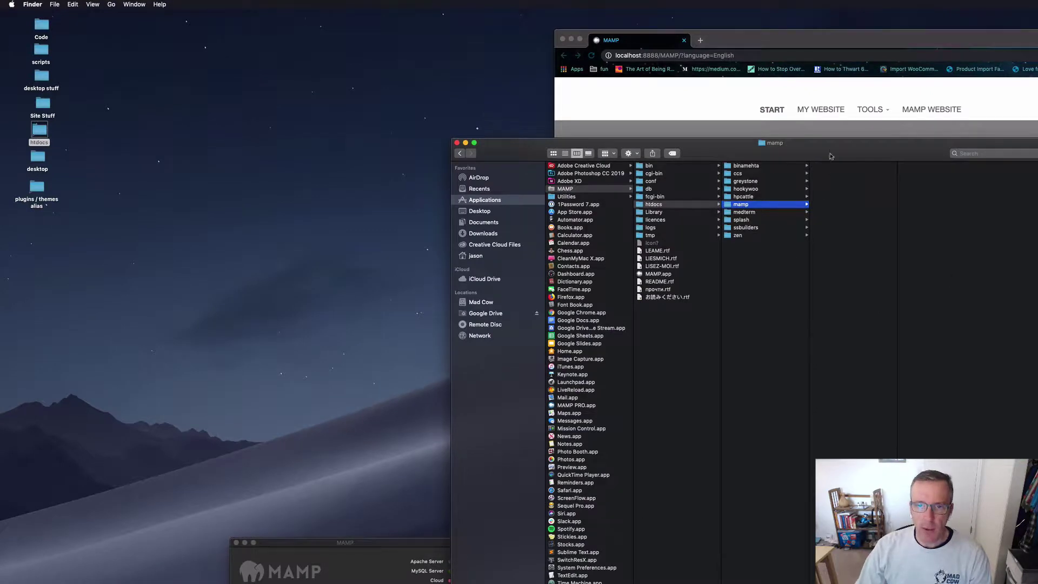
drag(831, 156, 1022, 197)
click(205, 220)
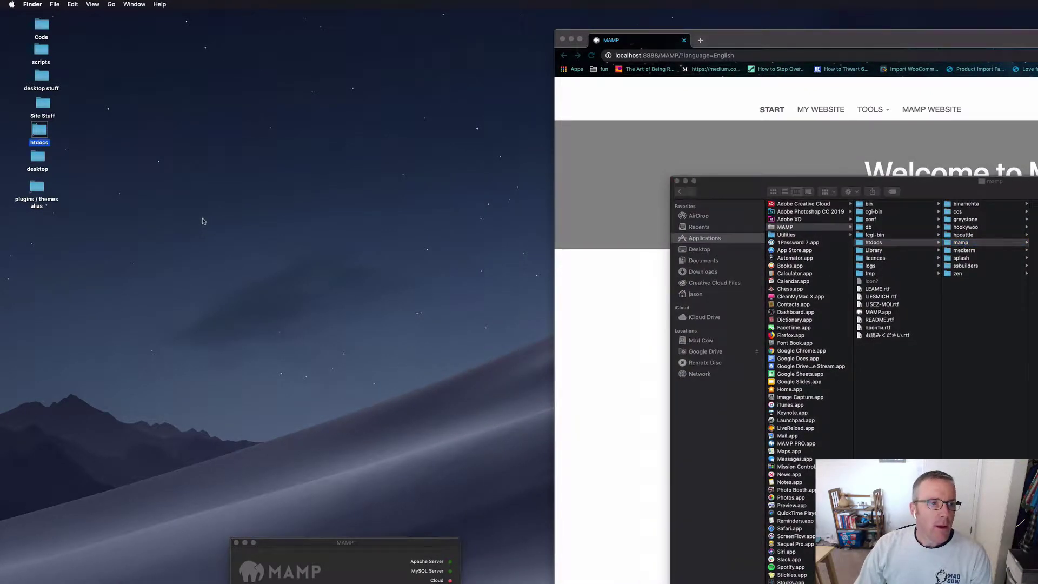
Step: Open the Site Stuff desktop folder in a new, enlarged window with a wider column
click(203, 221)
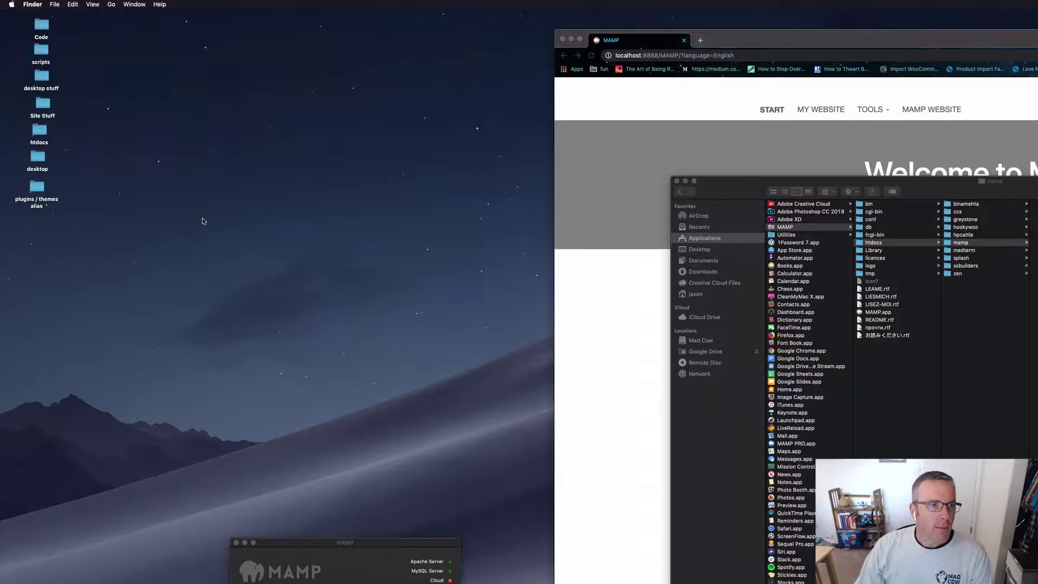
double_click(44, 109)
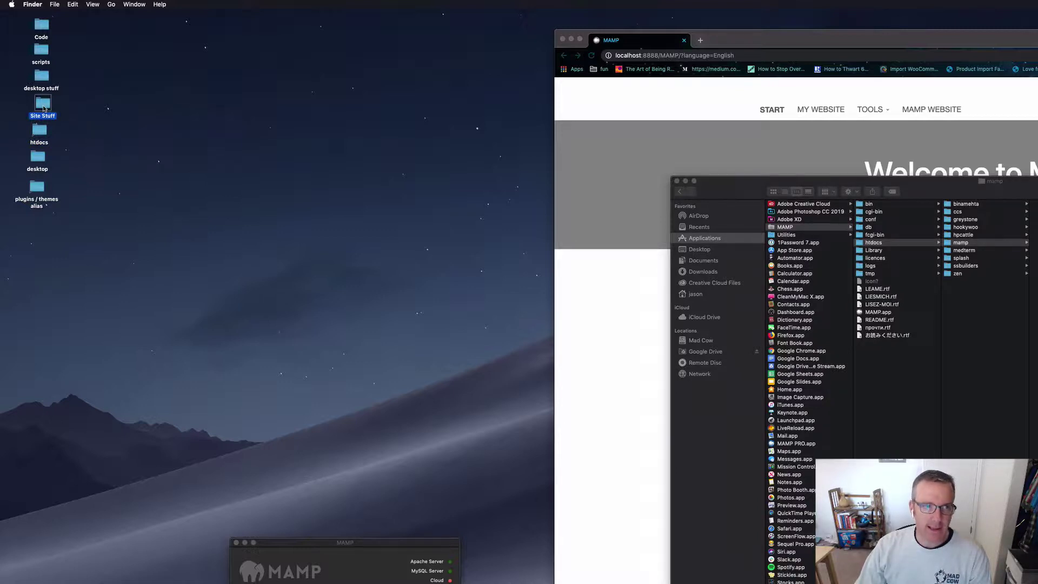
drag(746, 203, 179, 92)
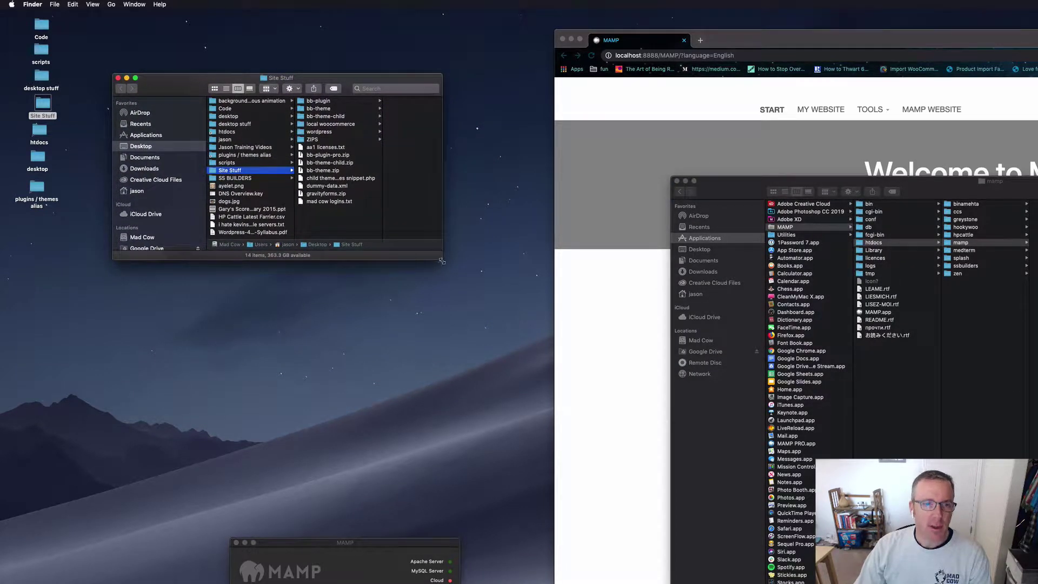
drag(438, 262, 496, 393)
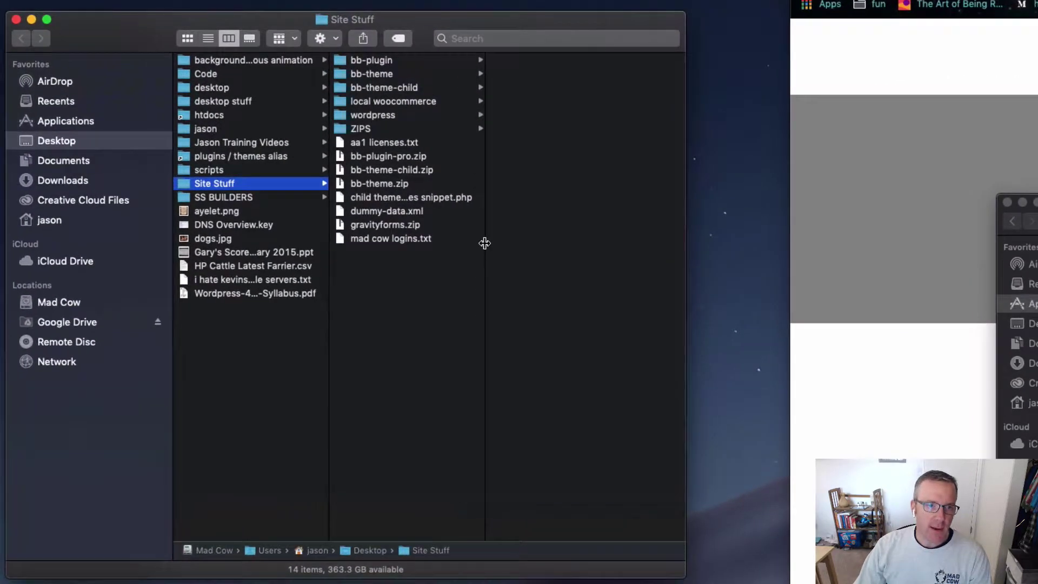
drag(484, 243, 569, 243)
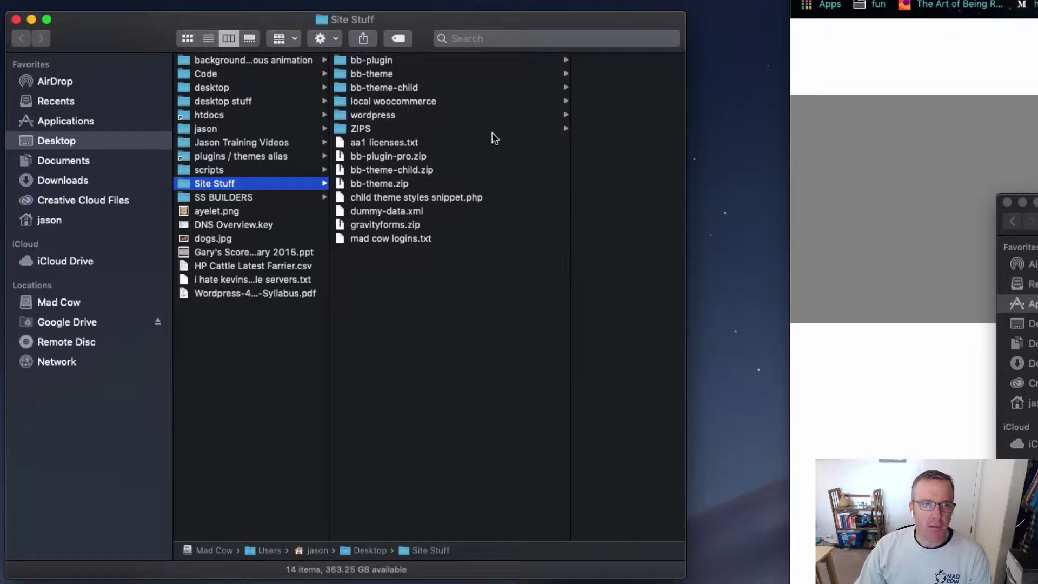
Step: Browse bb-plugin, bb-theme, bb-theme-child and local woocommerce, ending on the wordpress folder's files
click(409, 60)
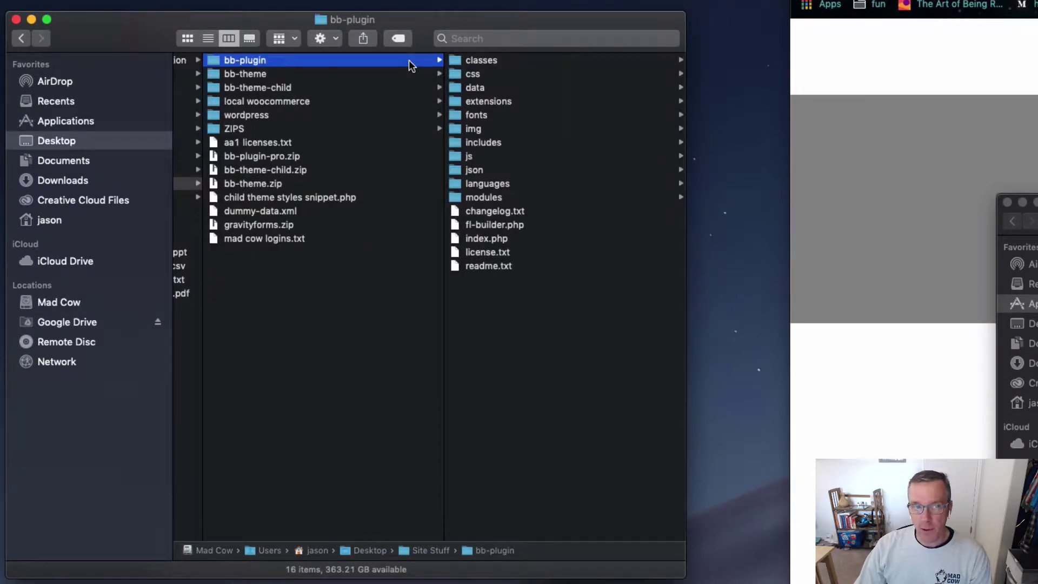
double_click(446, 116)
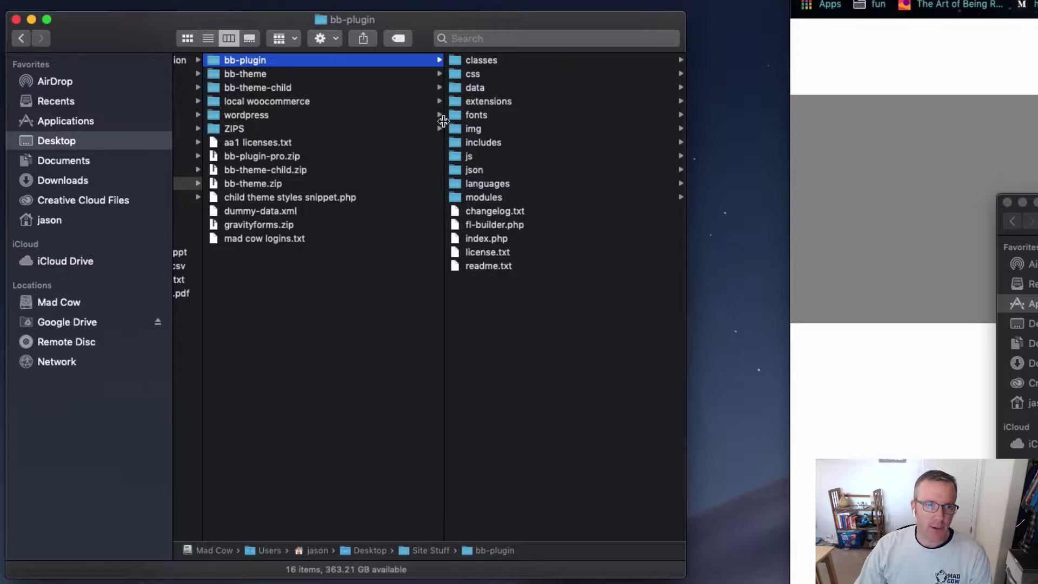
click(269, 76)
click(322, 86)
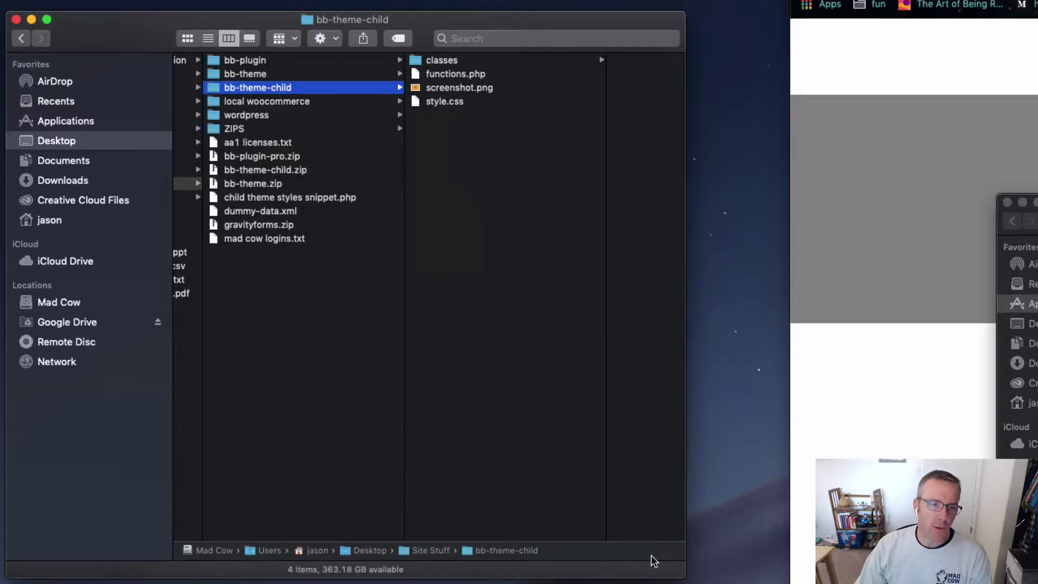
drag(686, 577, 757, 583)
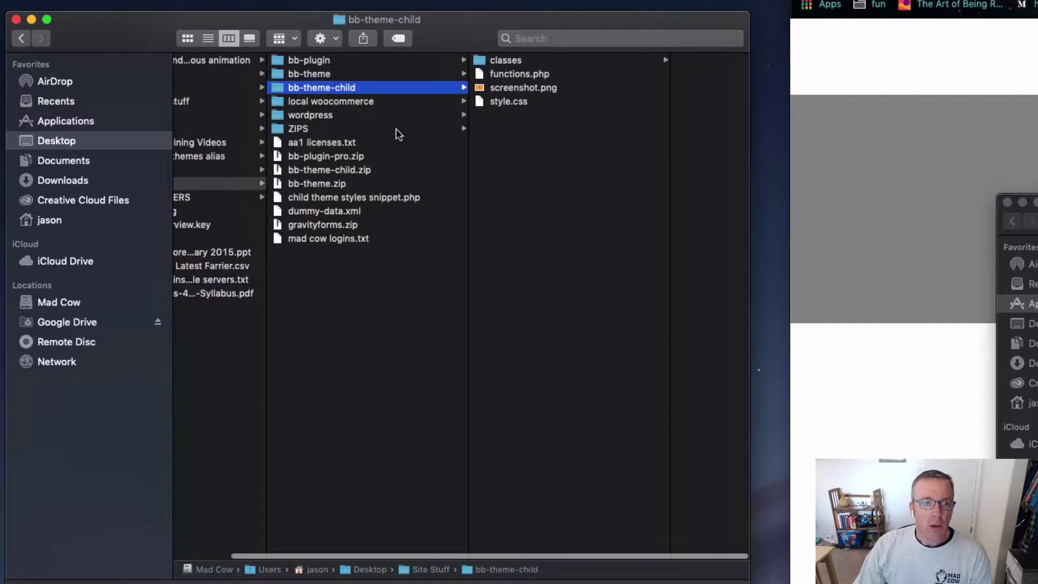
click(394, 103)
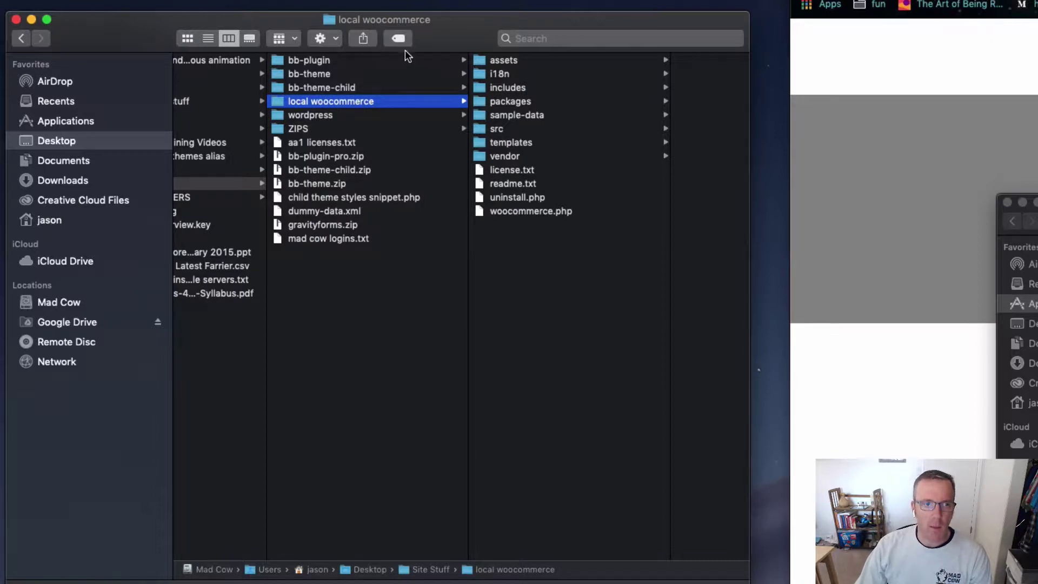
drag(456, 24, 389, 0)
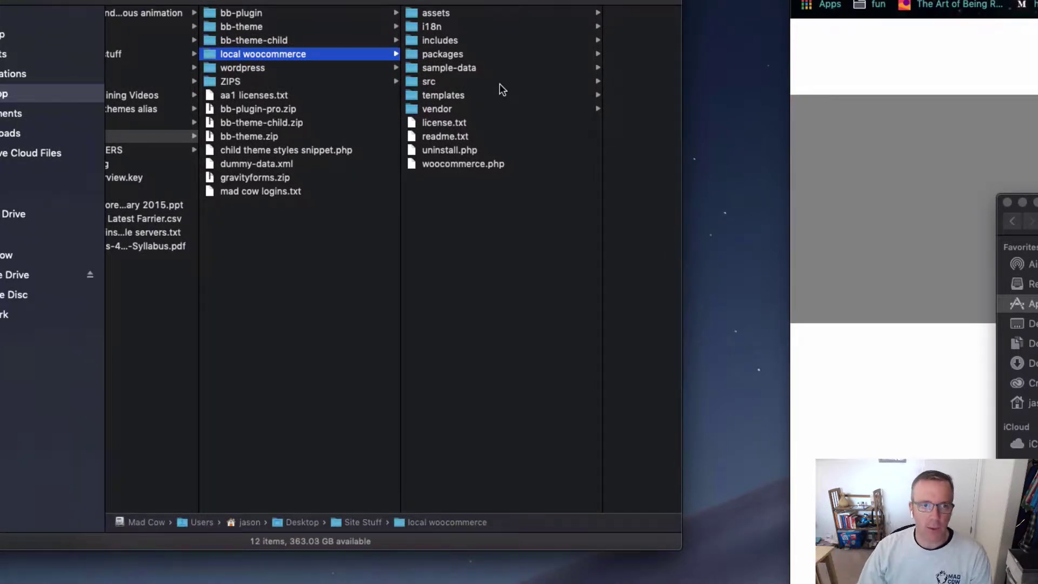
click(275, 69)
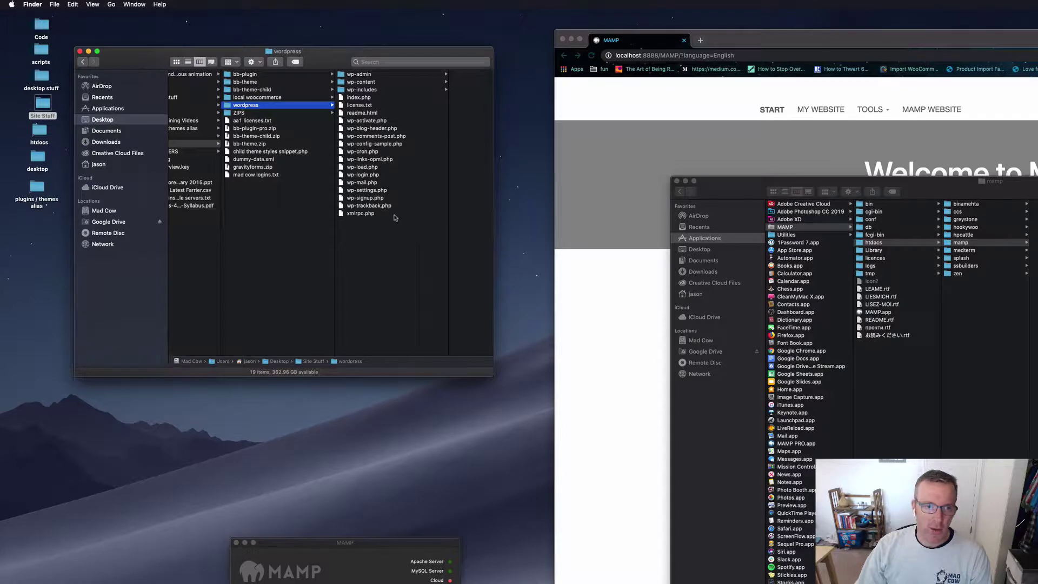
Step: Select all 19 WordPress files and Option-drag them into the mamp folder
drag(389, 217, 388, 80)
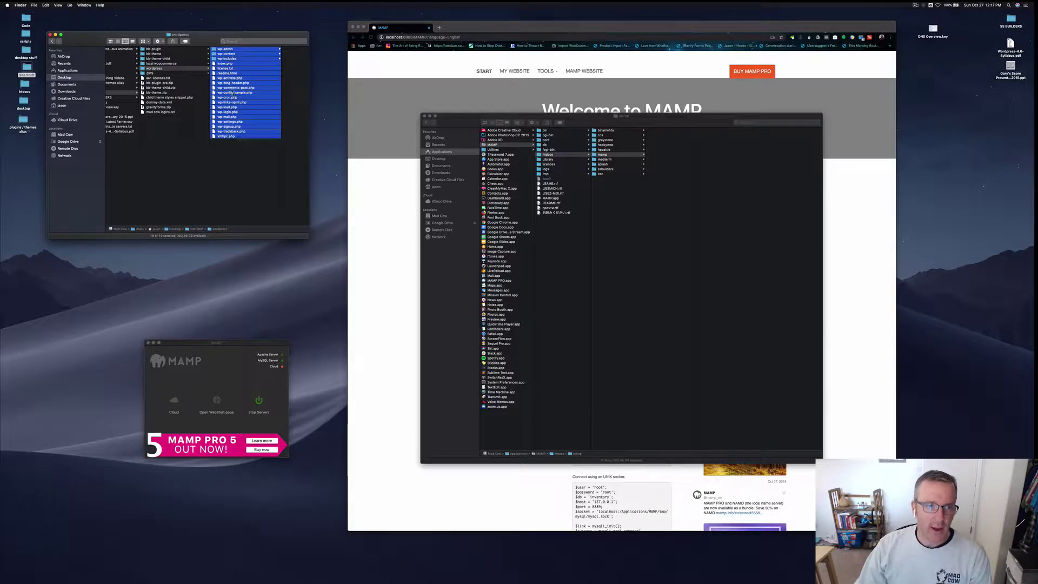
drag(227, 130, 662, 179)
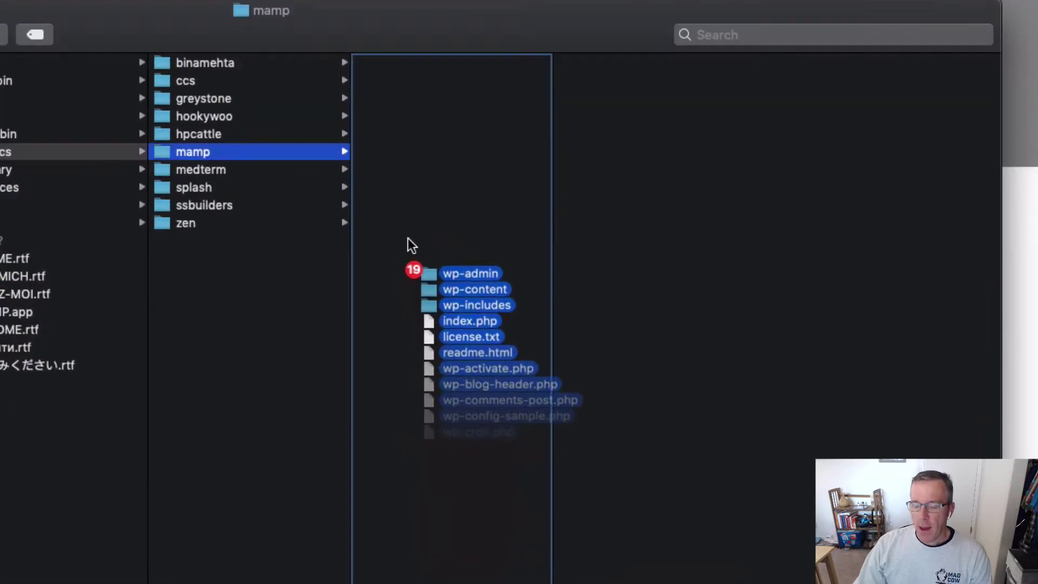
drag(407, 238, 410, 177)
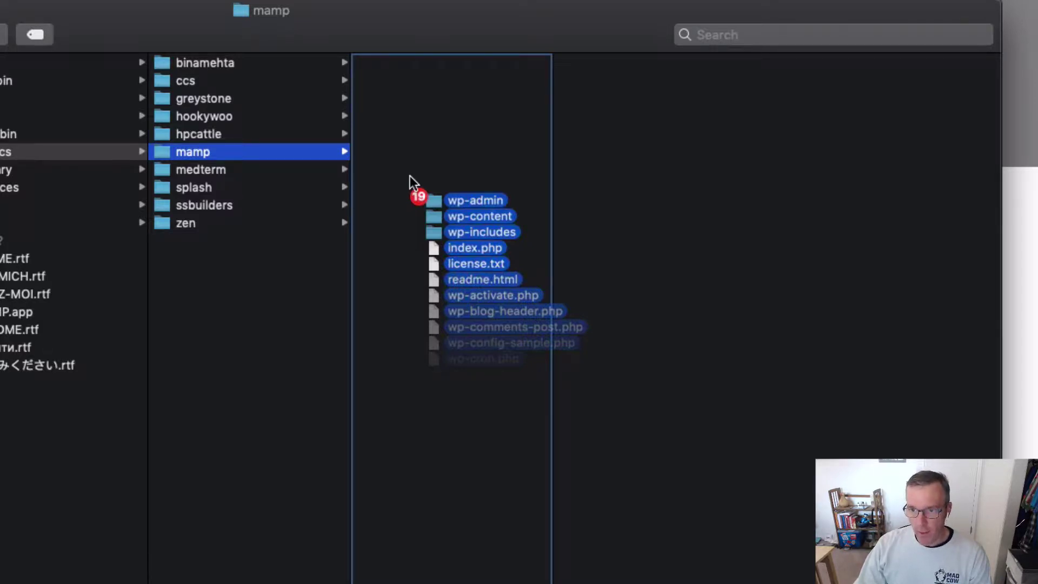
drag(410, 176, 411, 169)
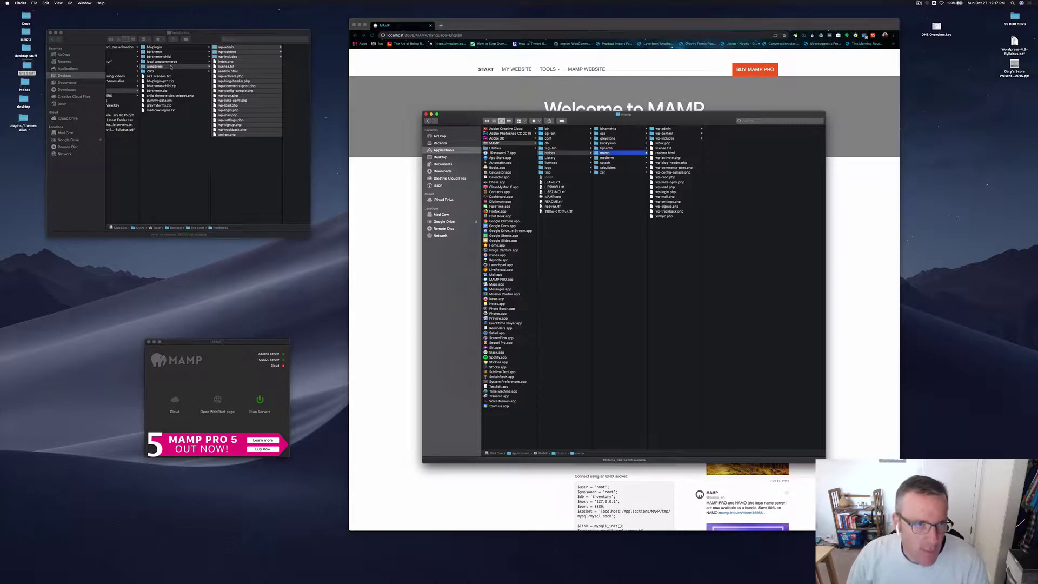
Step: Reselect every file in the wordpress window and enlarge that window
click(249, 173)
key(super+a)
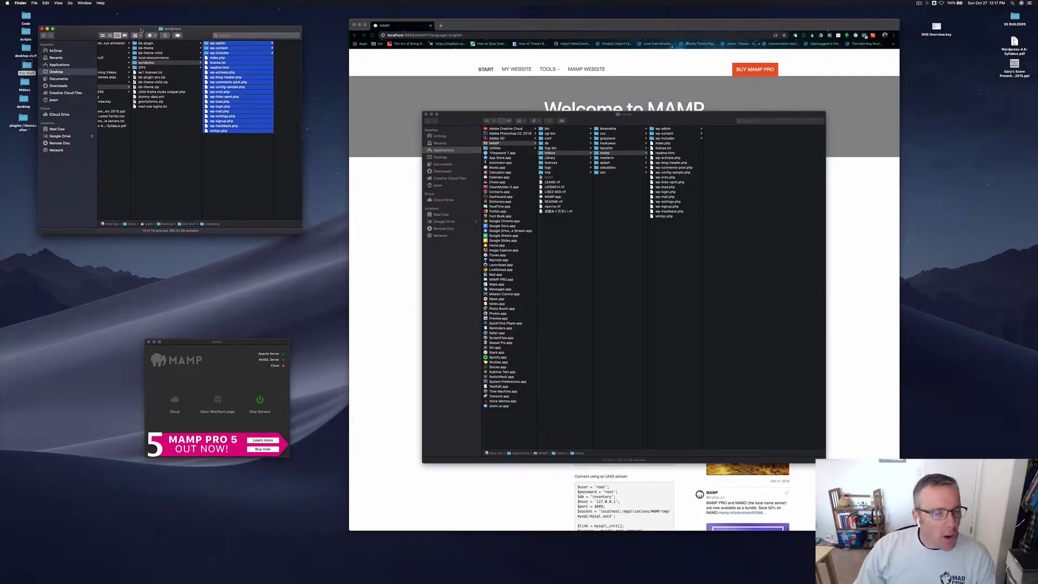
drag(301, 233, 527, 381)
Step: Inspect wp-content's themes and plugins folders, preview gravityforms.zip, then return to wp-content
click(273, 202)
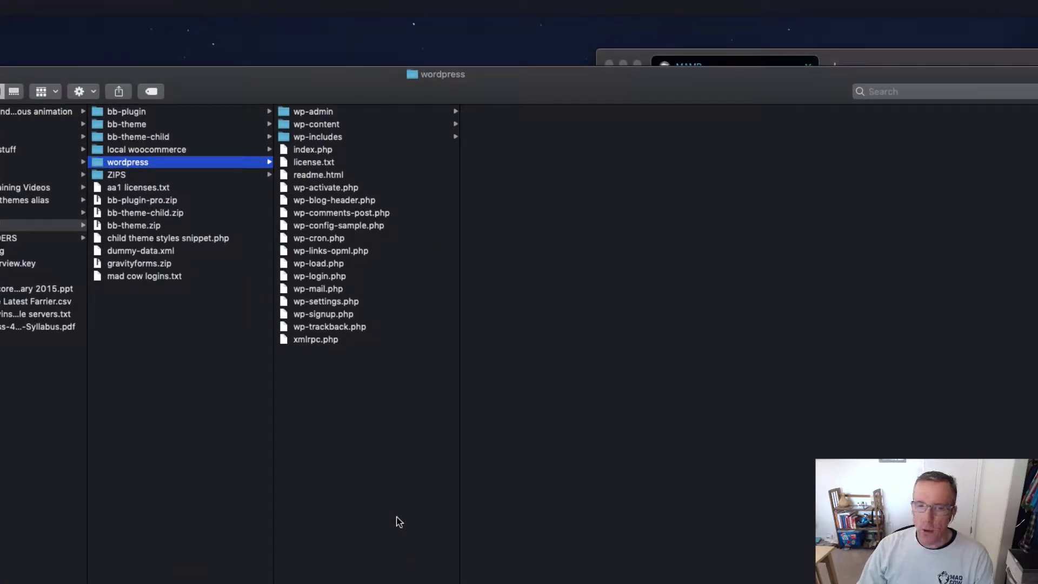
click(374, 125)
click(545, 128)
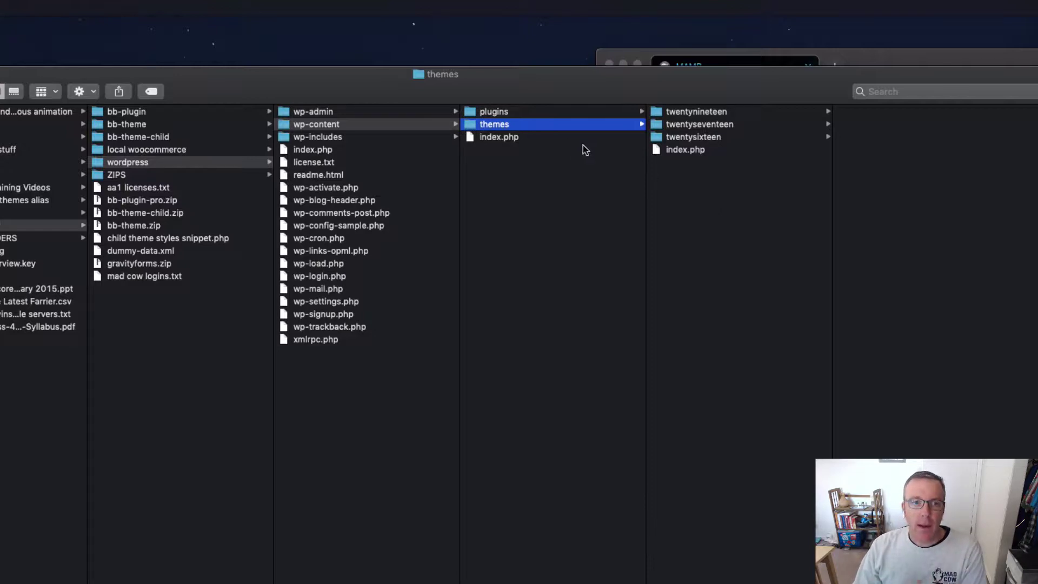
click(538, 112)
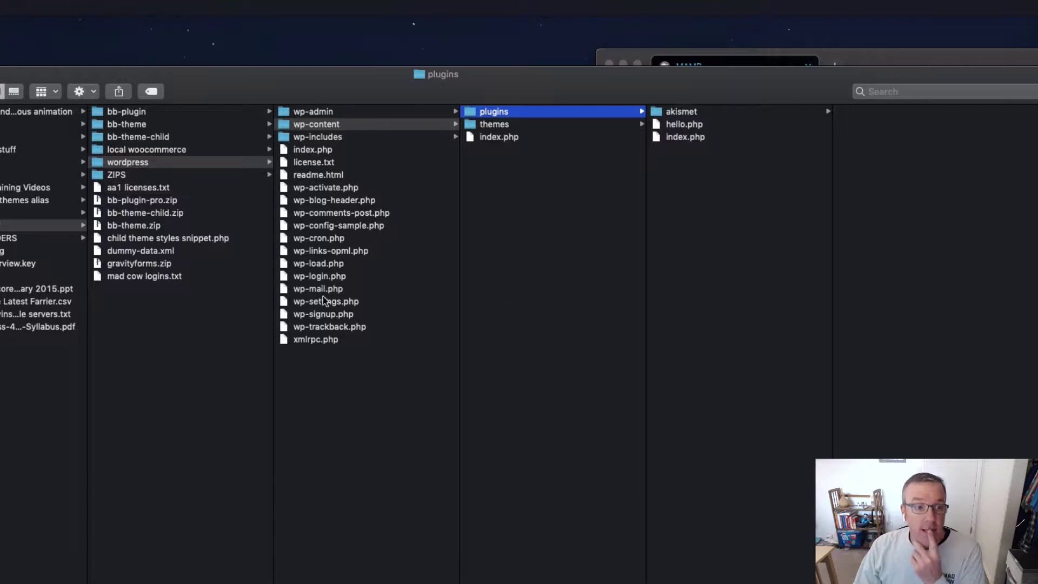
click(162, 264)
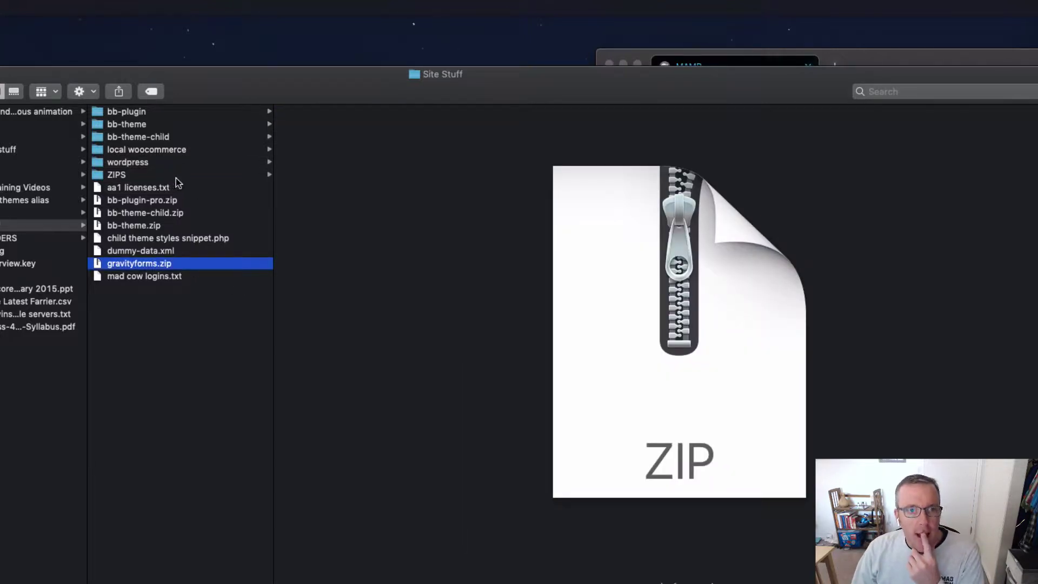
click(182, 162)
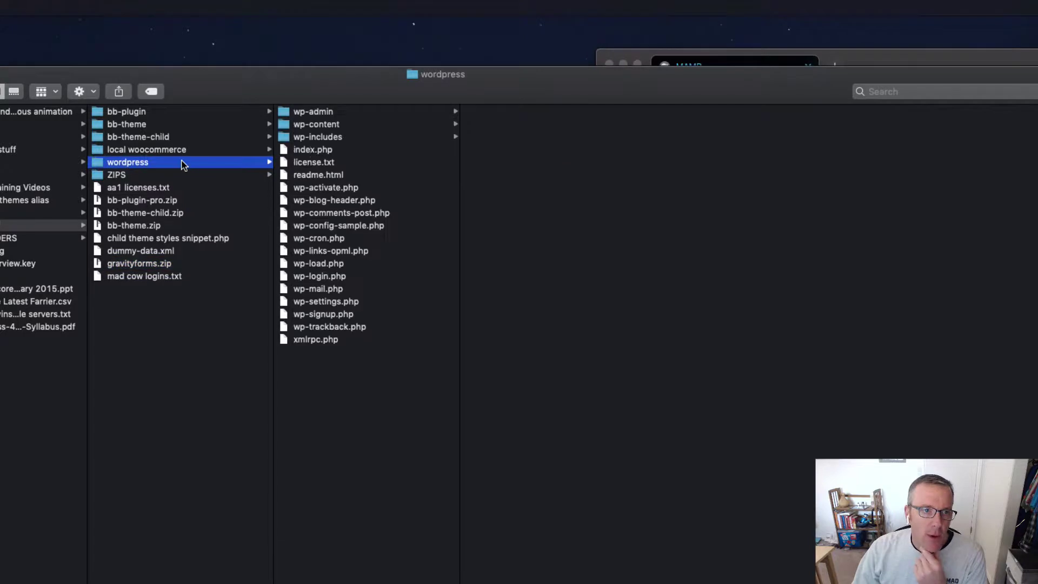
click(357, 124)
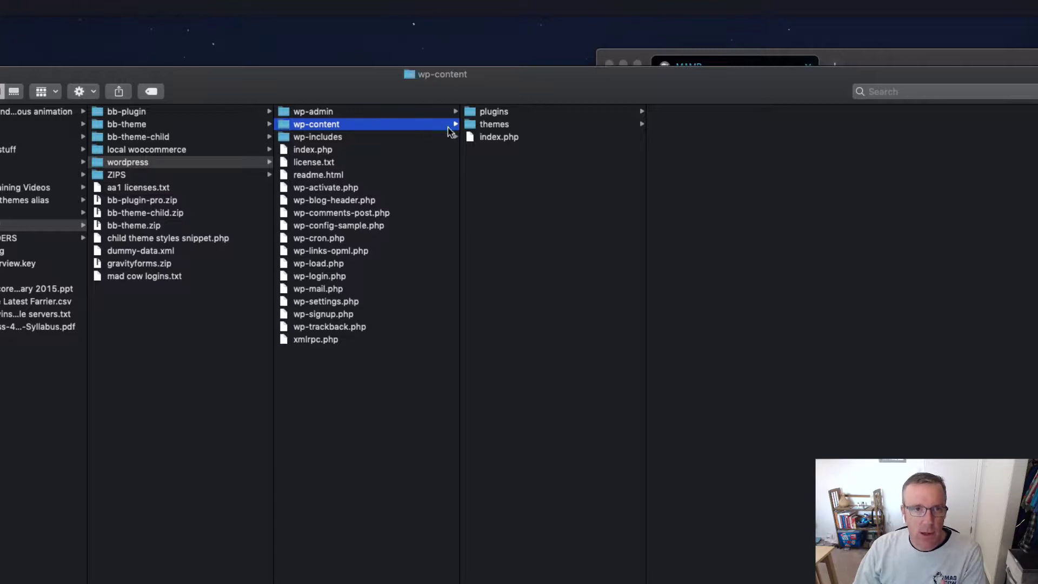
Step: Trash the twentyseventeen and twentysixteen folders from wp-content/themes
click(527, 127)
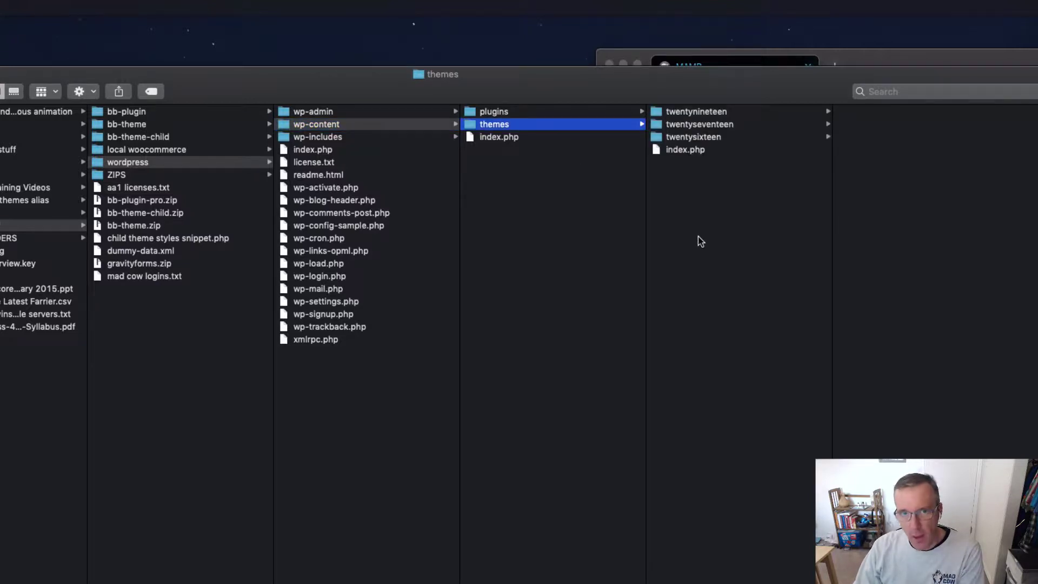
click(758, 127)
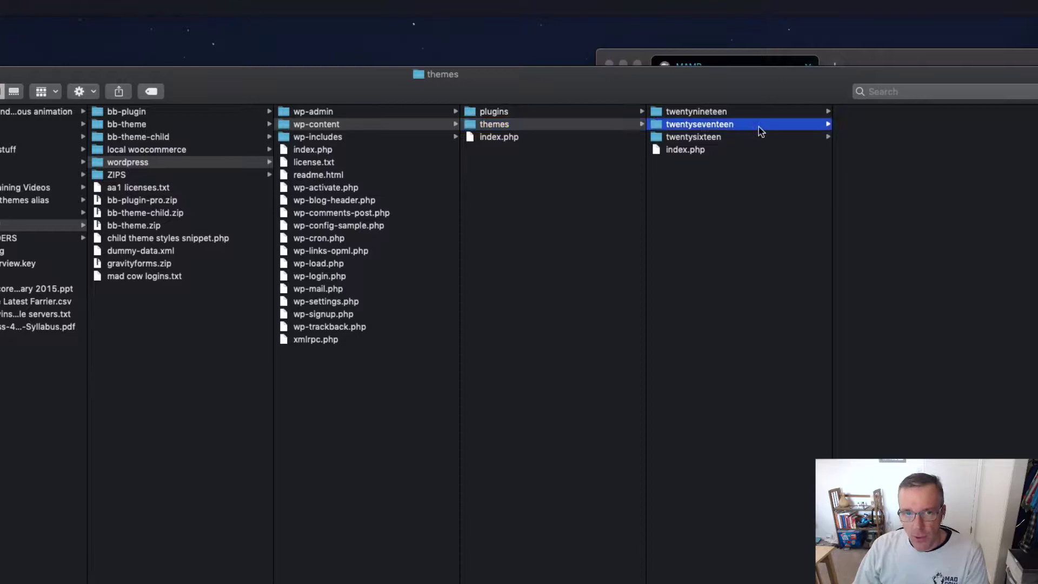
shift+click(733, 137)
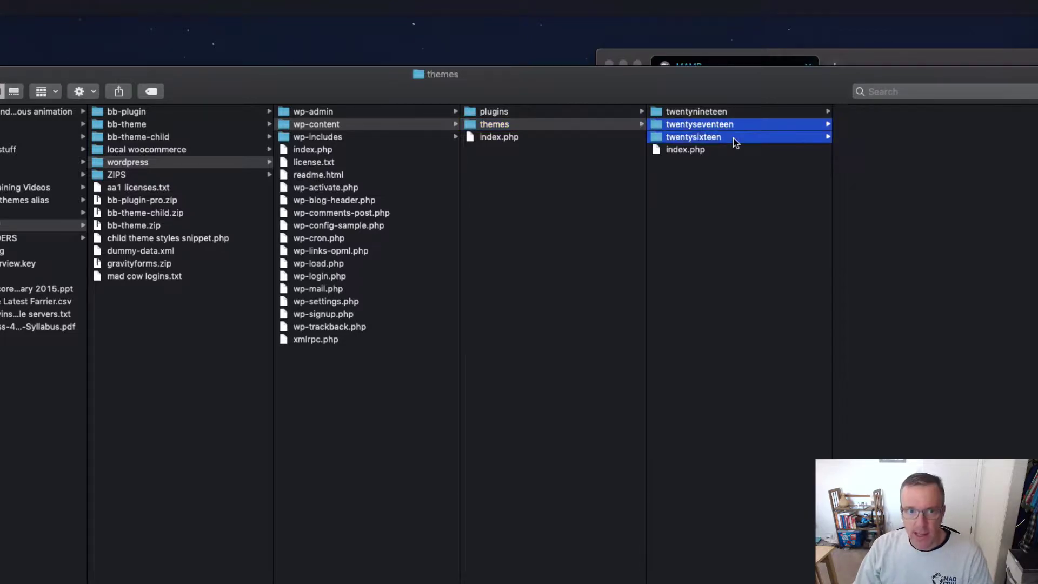
right_click(735, 138)
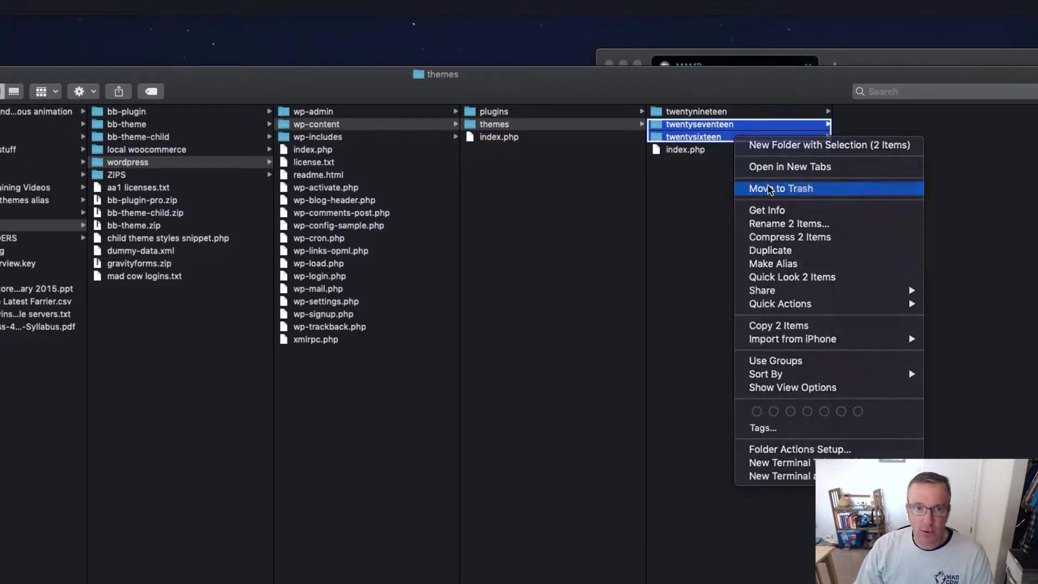
click(766, 186)
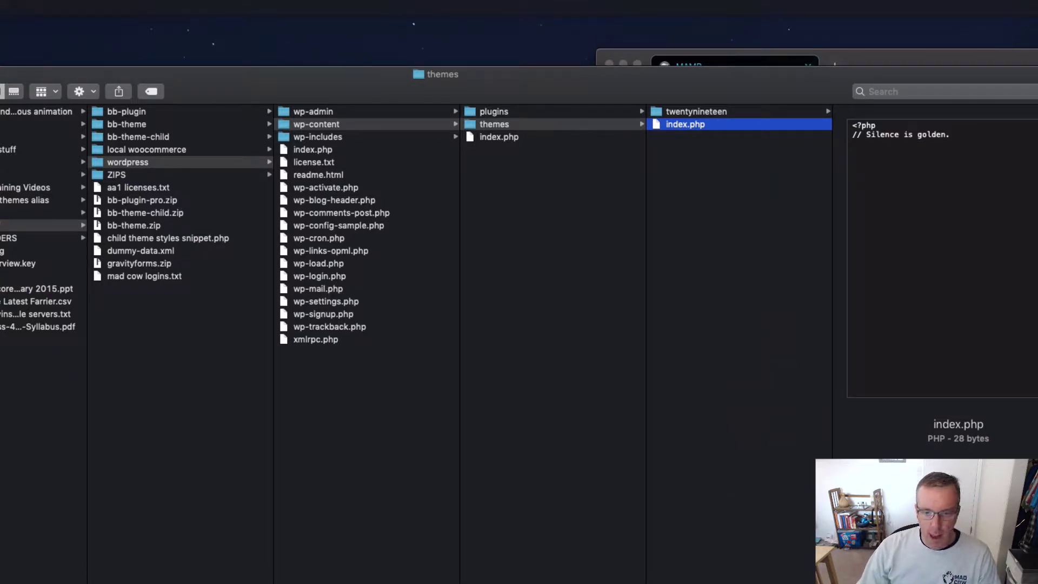
Step: Reposition the MAMP folder window and open the MAMP application folder
drag(1037, 583, 553, 583)
scroll(225, 522, right, 3)
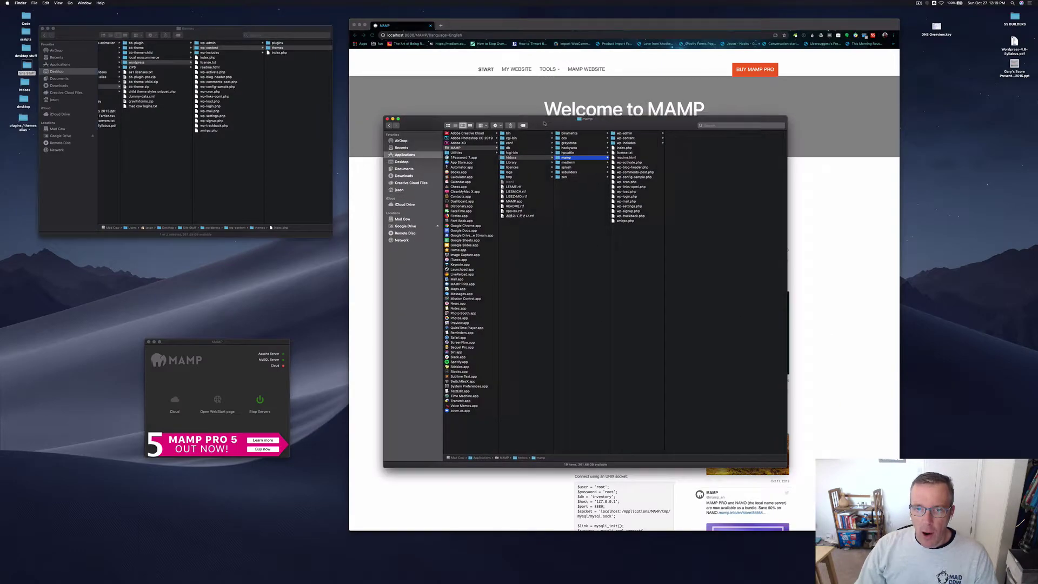
drag(547, 124, 511, 110)
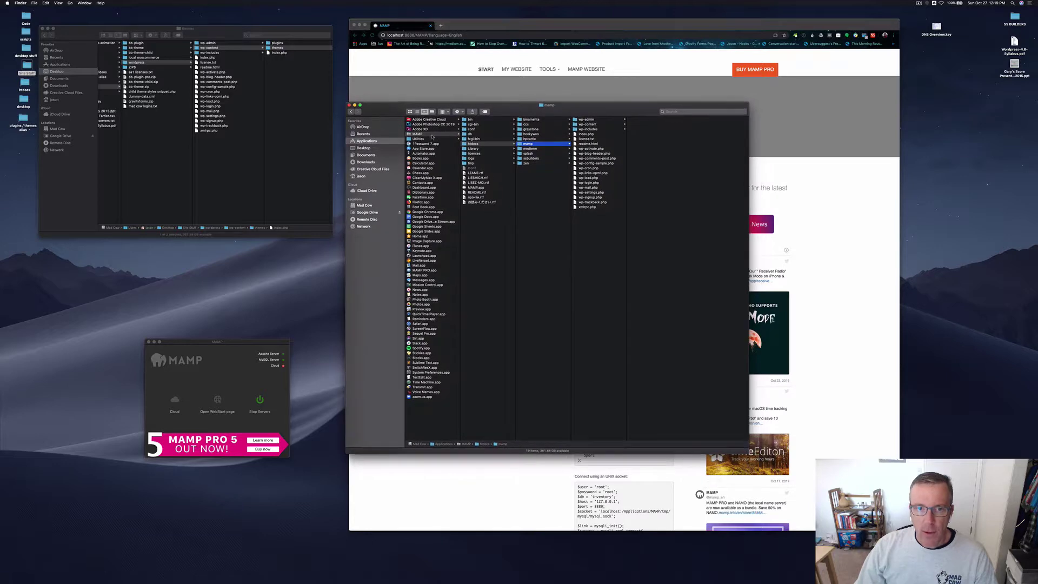
click(436, 134)
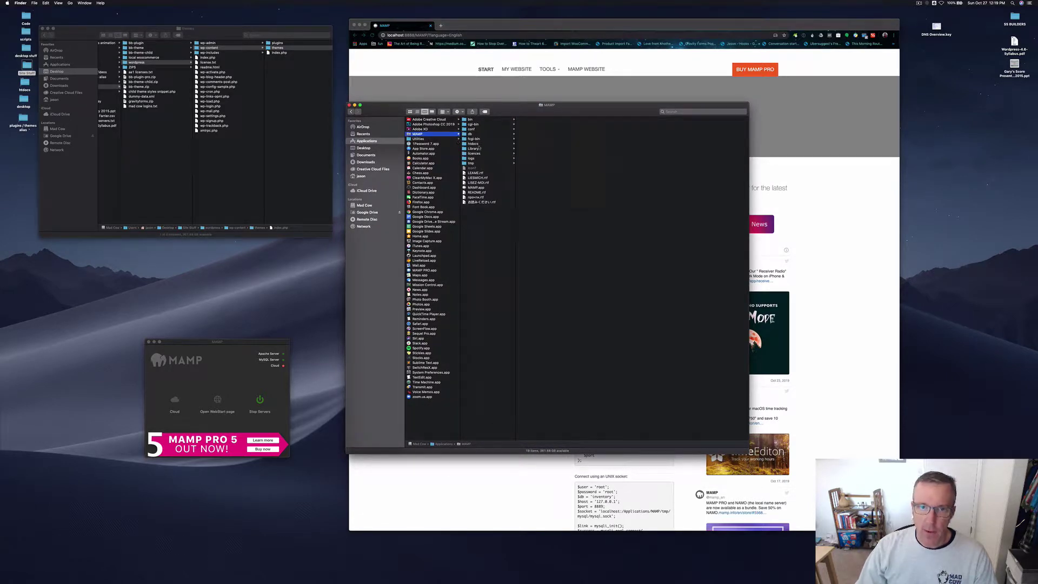
Step: Open htdocs/mamp and widen its column of WordPress files
click(474, 144)
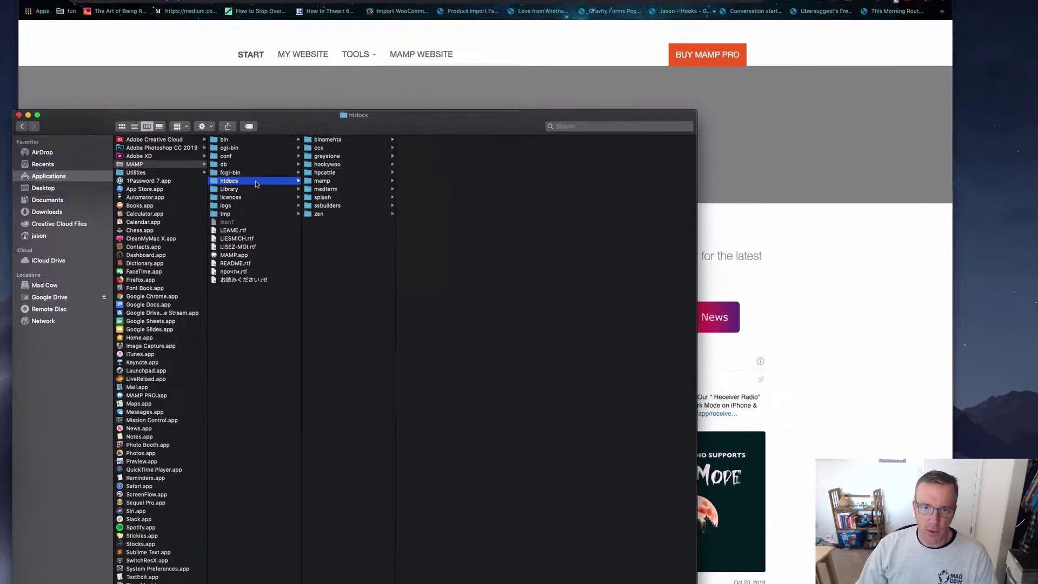
click(265, 194)
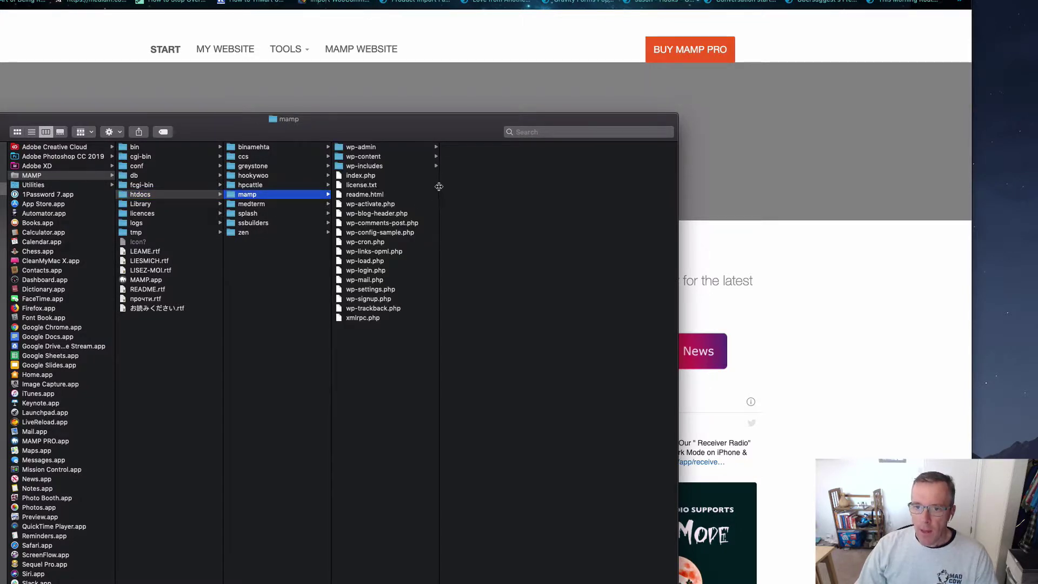
drag(439, 185, 478, 183)
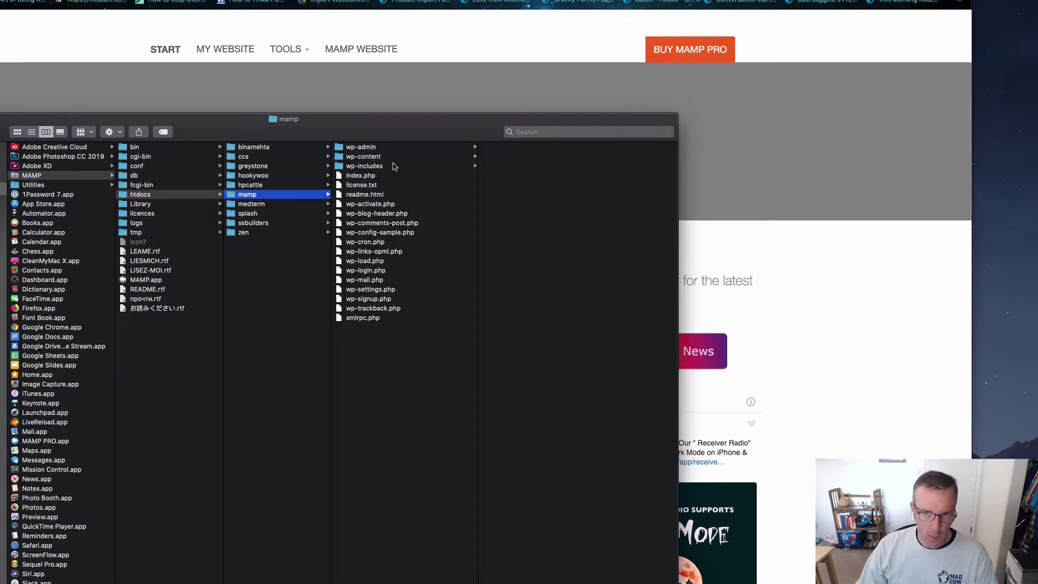
drag(385, 184, 391, 368)
click(393, 370)
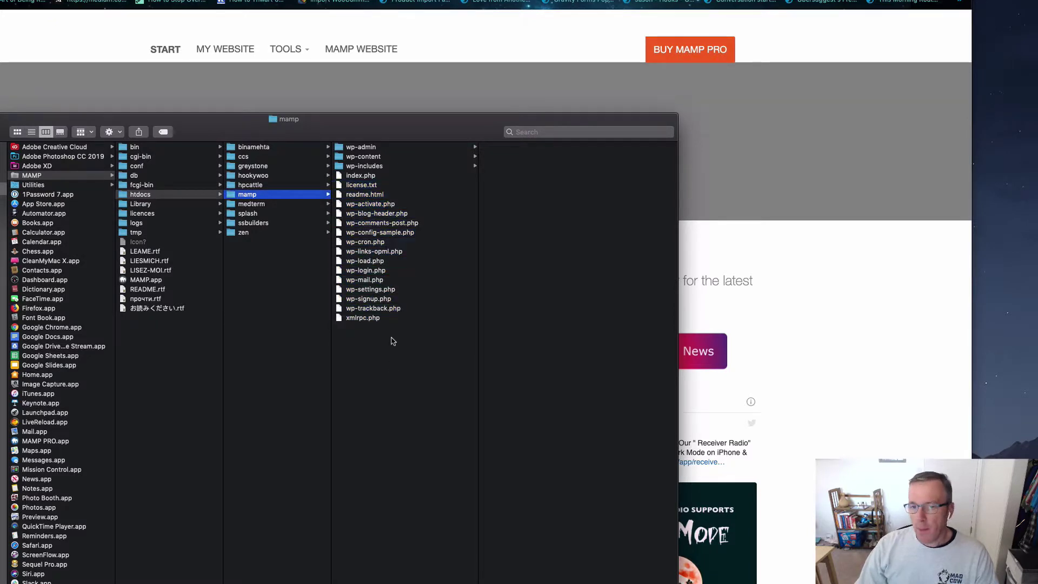
Step: Rename wp-config-sample.php to wp-config.php and open it in the code editor
click(422, 234)
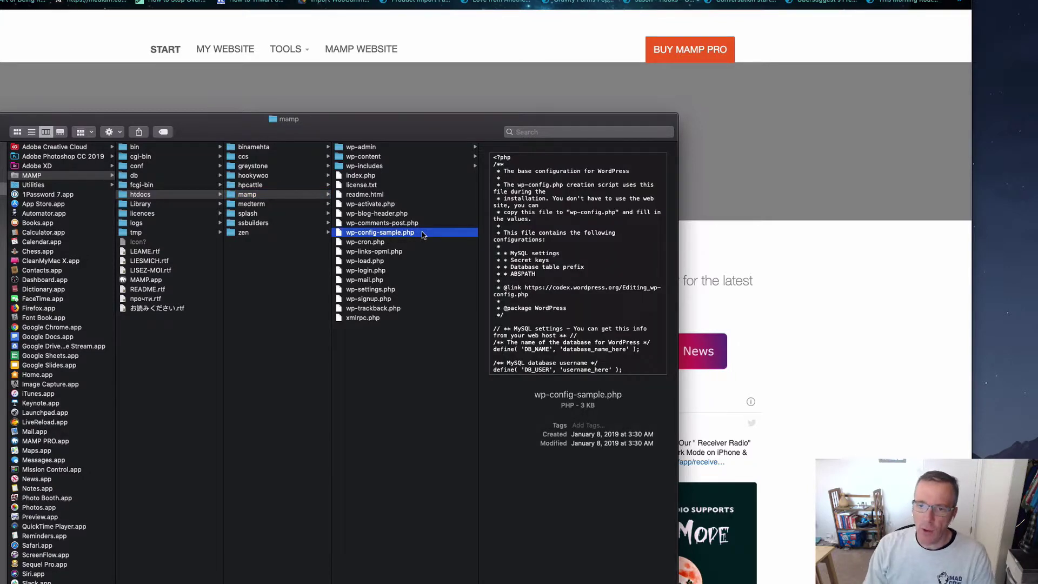
key(Return)
key(Right)
key(BackSpace)
key(BackSpace)
key(BackSpace)
key(BackSpace)
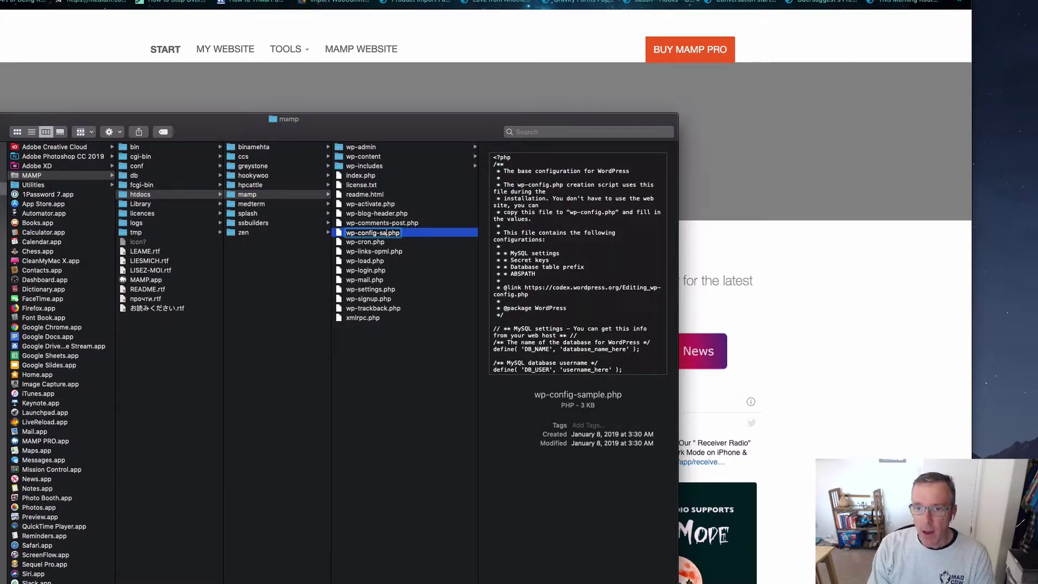
key(BackSpace)
key(BackSpace)
key(BackSpace)
key(Return)
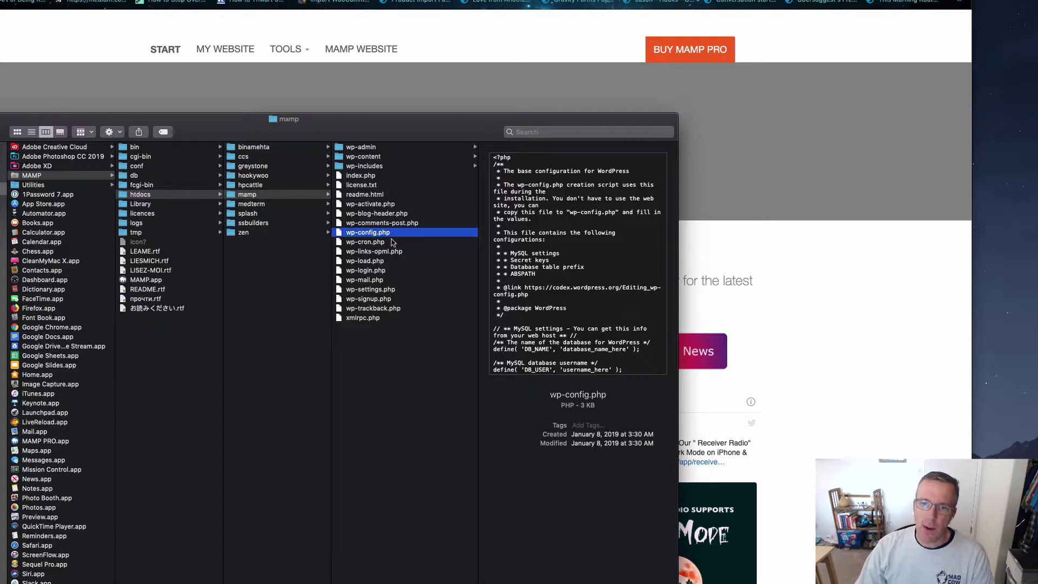
double_click(363, 233)
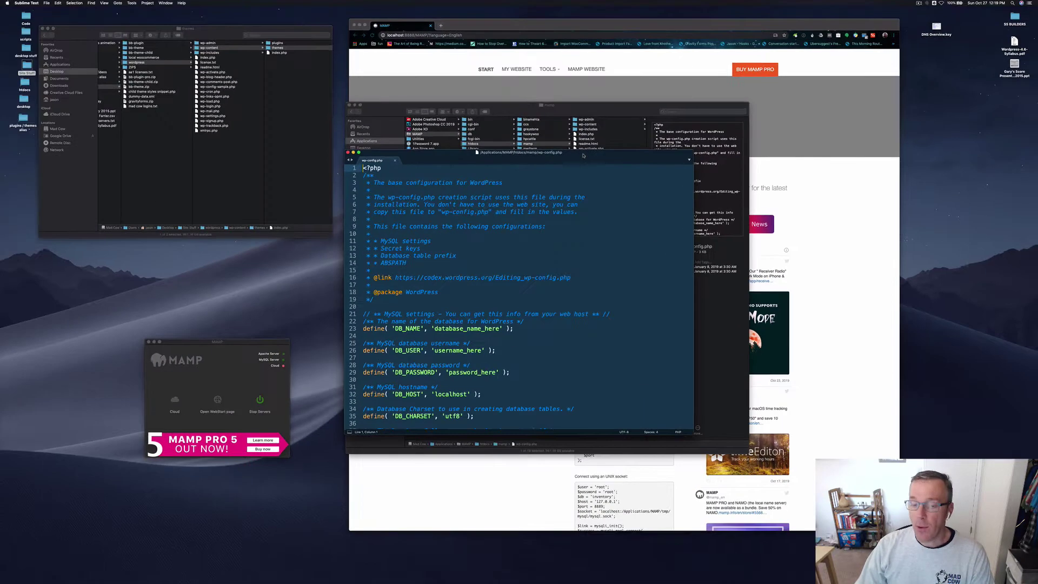
Step: Place the wp-config.php editor top-left at full height, arranging the MAMP folder and start page alongside
drag(583, 155, 239, 12)
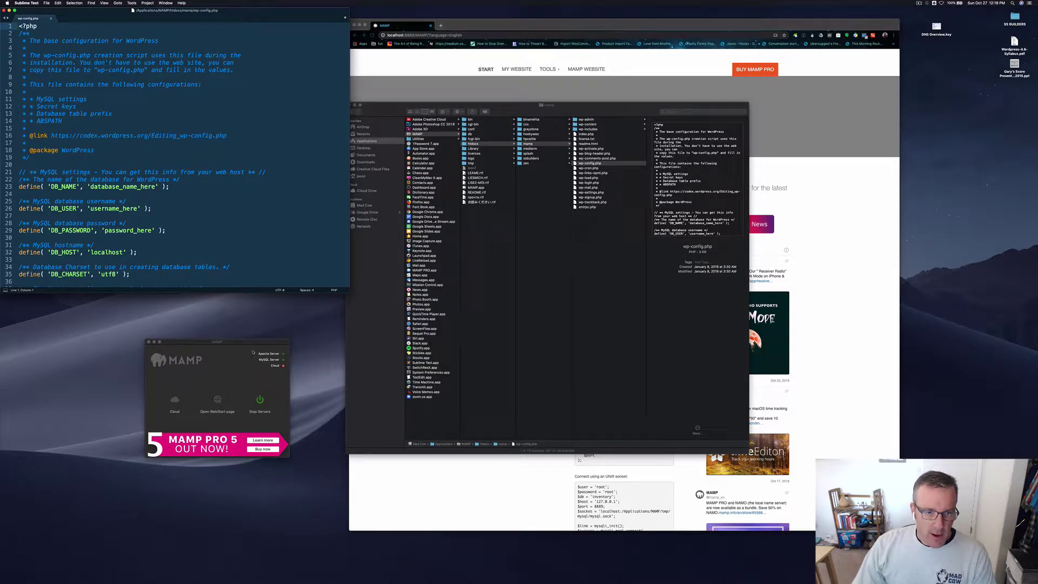
drag(252, 344, 1008, 176)
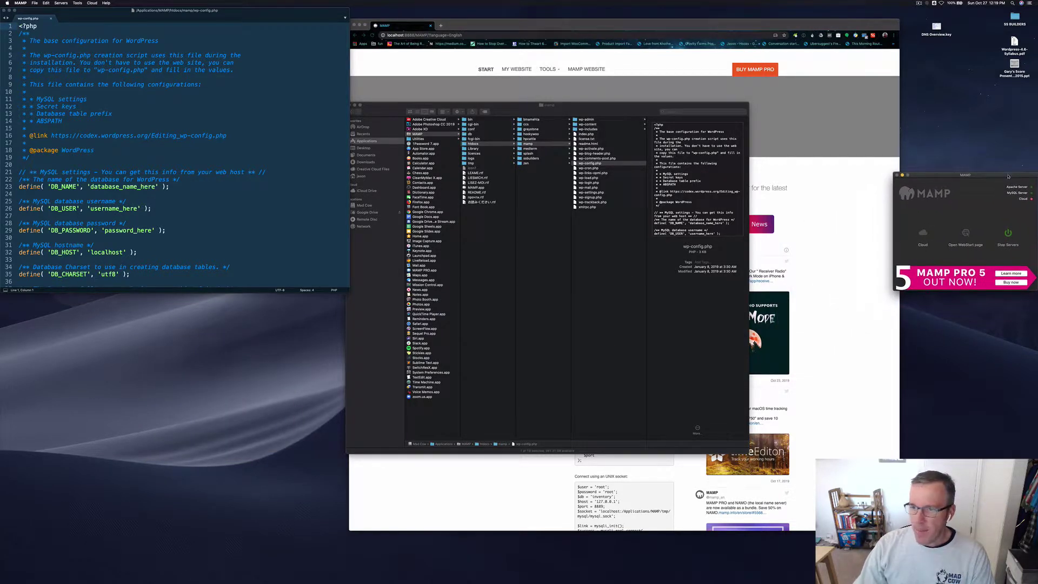
click(324, 281)
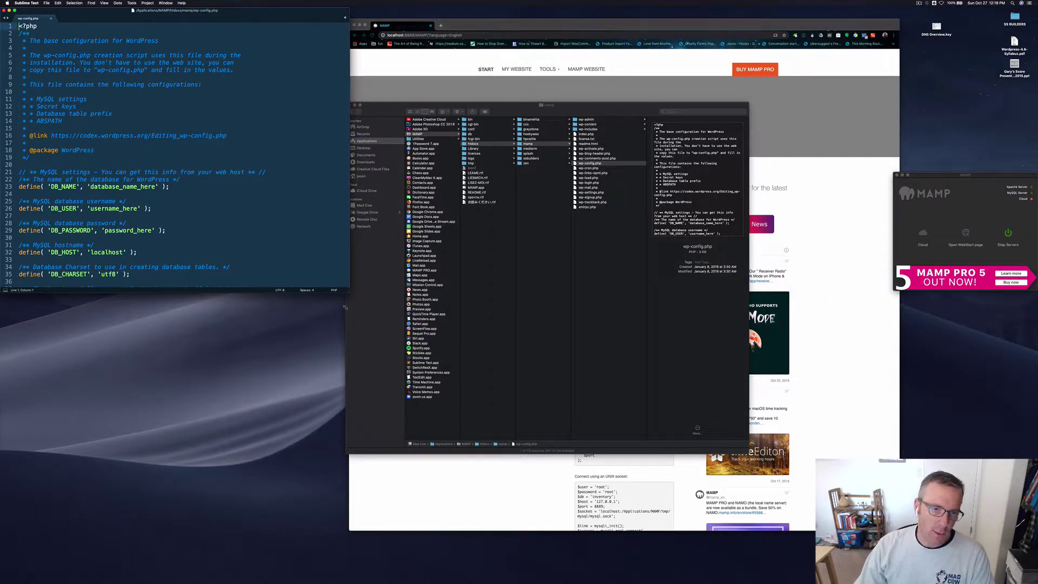
drag(344, 307, 340, 481)
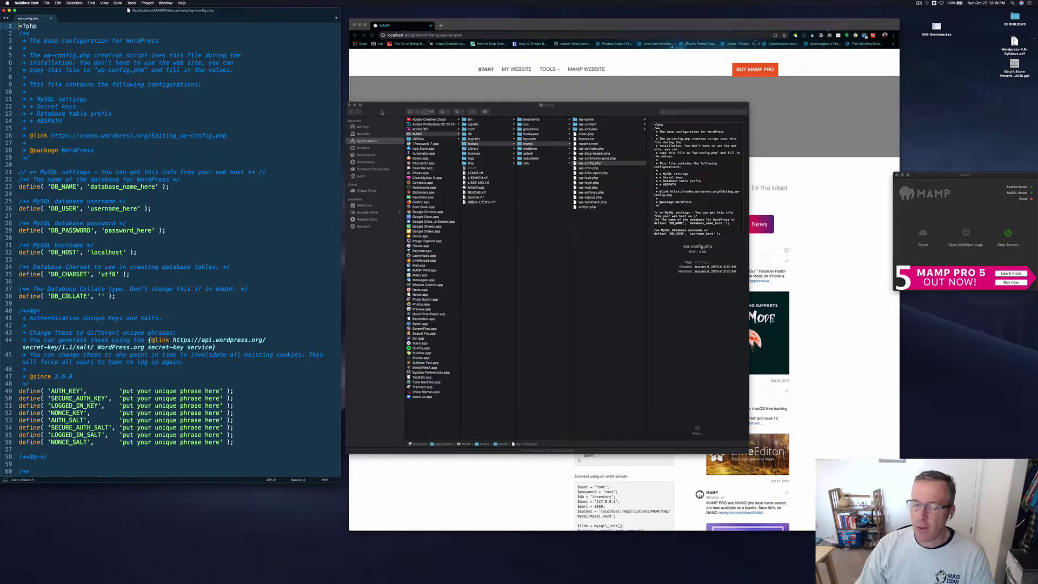
drag(381, 113, 294, 164)
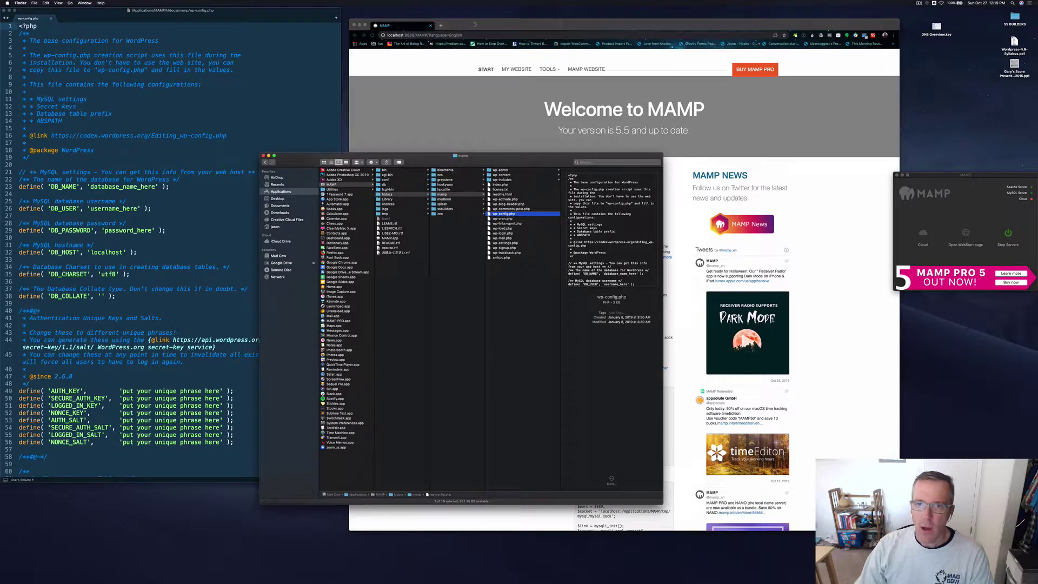
drag(475, 25, 568, 14)
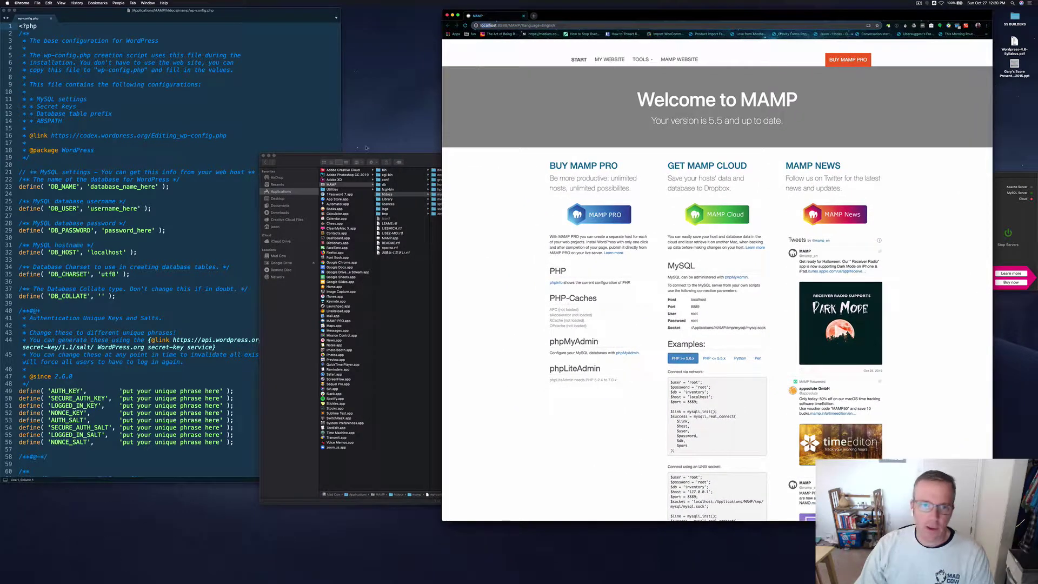
drag(415, 160, 500, 22)
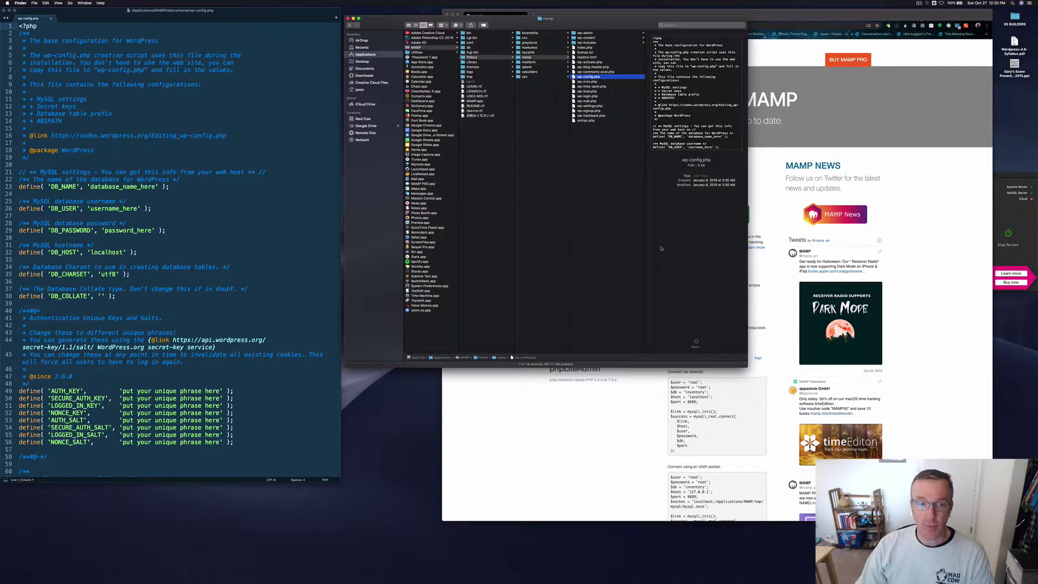
drag(747, 365, 771, 185)
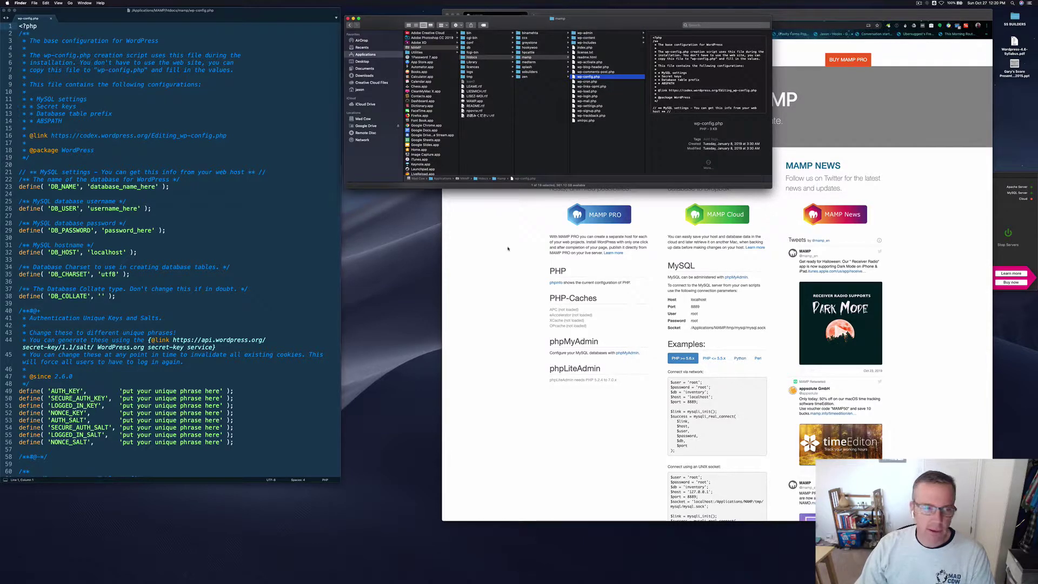
Step: Highlight the eight key/salt lines and the database name, user and password settings
click(234, 457)
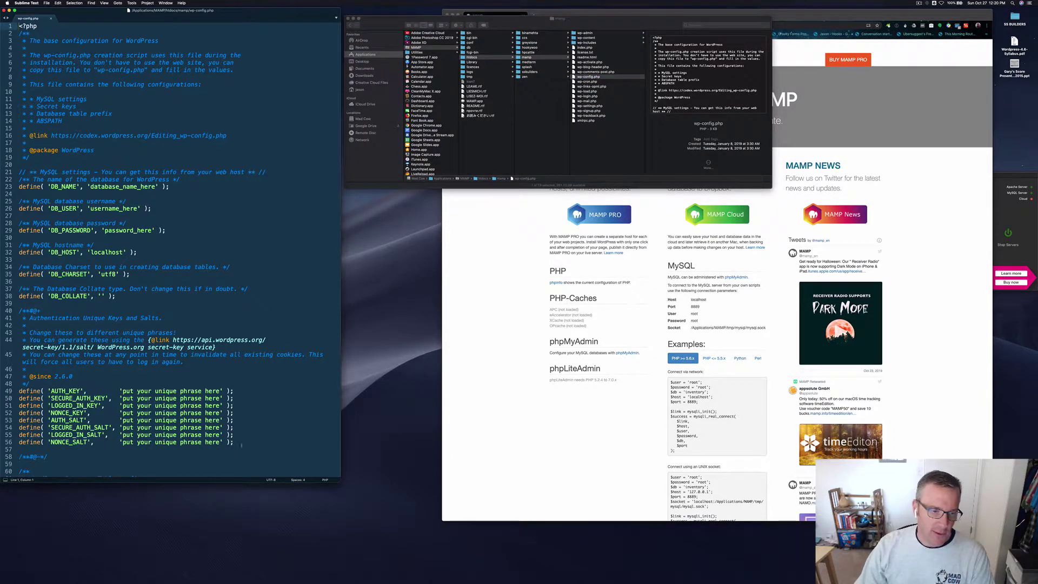
drag(234, 443, 28, 391)
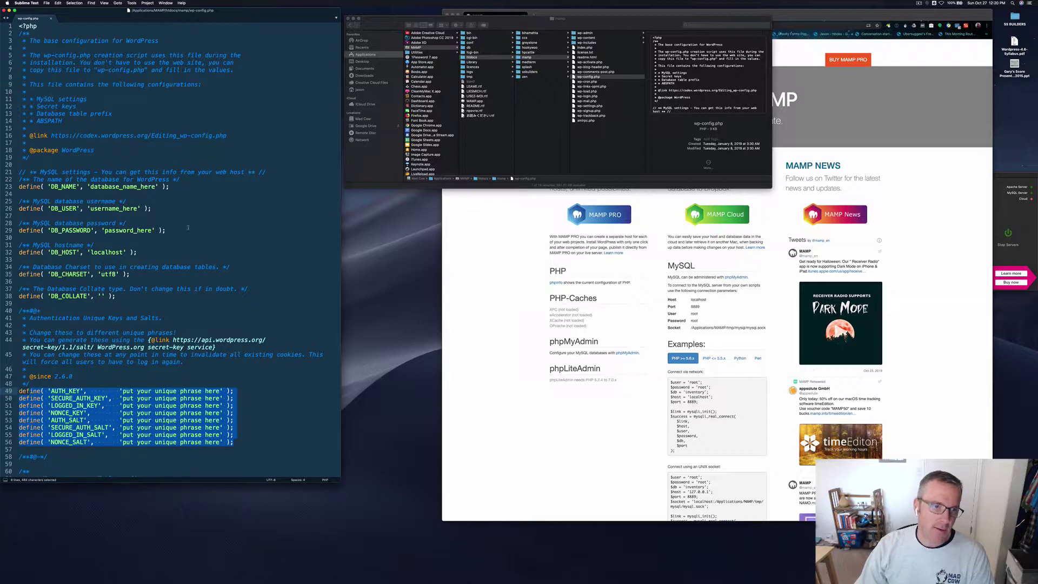
drag(109, 187, 133, 231)
click(122, 231)
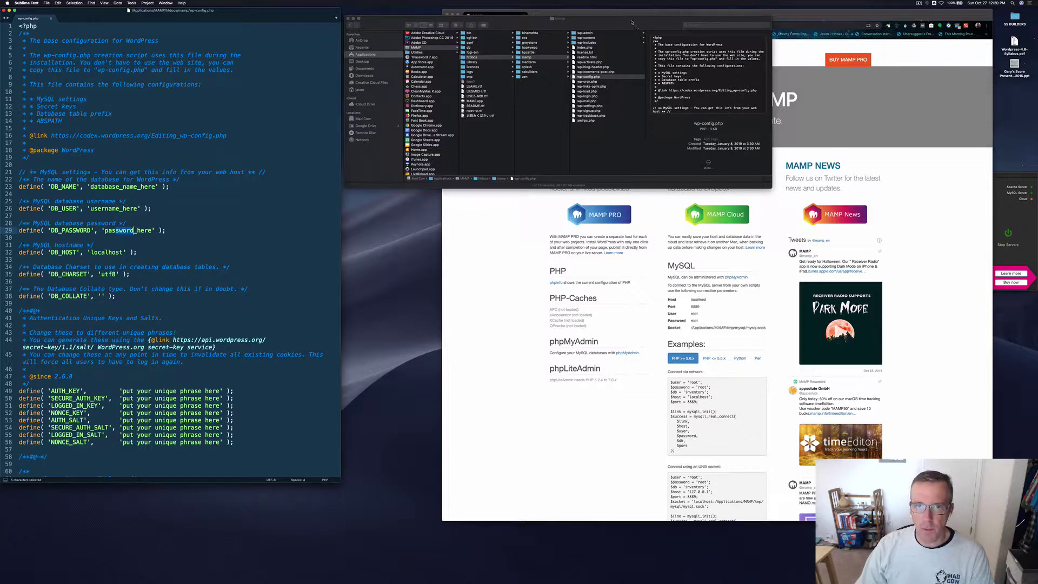
drag(628, 20, 281, 74)
drag(441, 68, 404, 58)
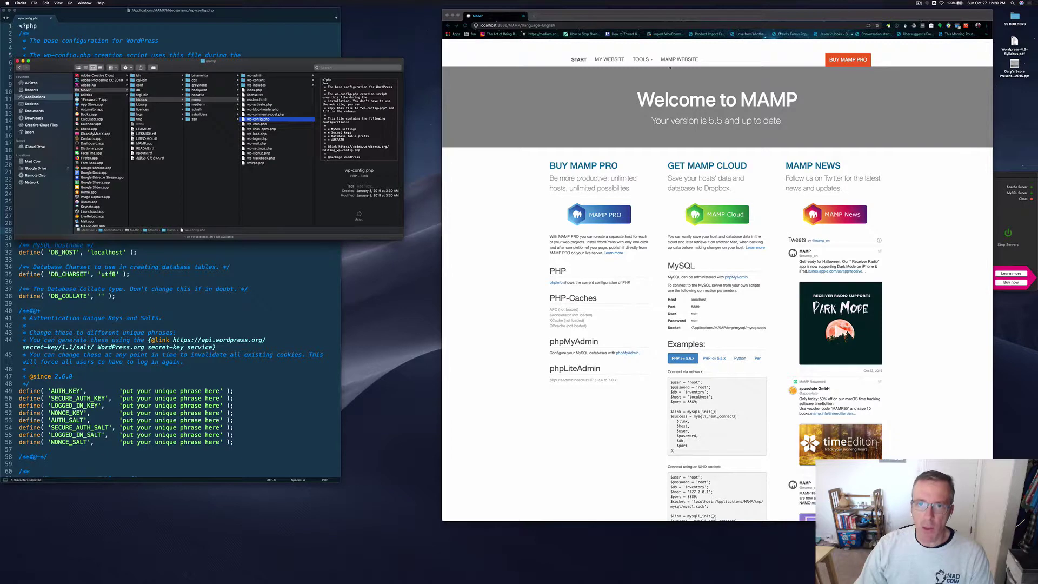
Step: Bring the MAMP start page forward and launch phpMyAdmin from its link
drag(622, 16, 598, 16)
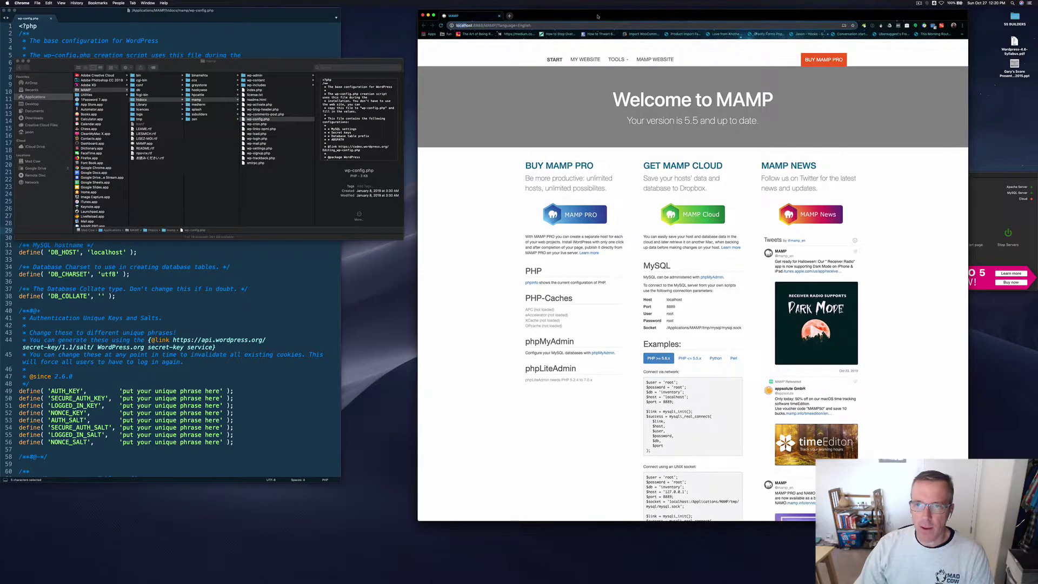
click(604, 354)
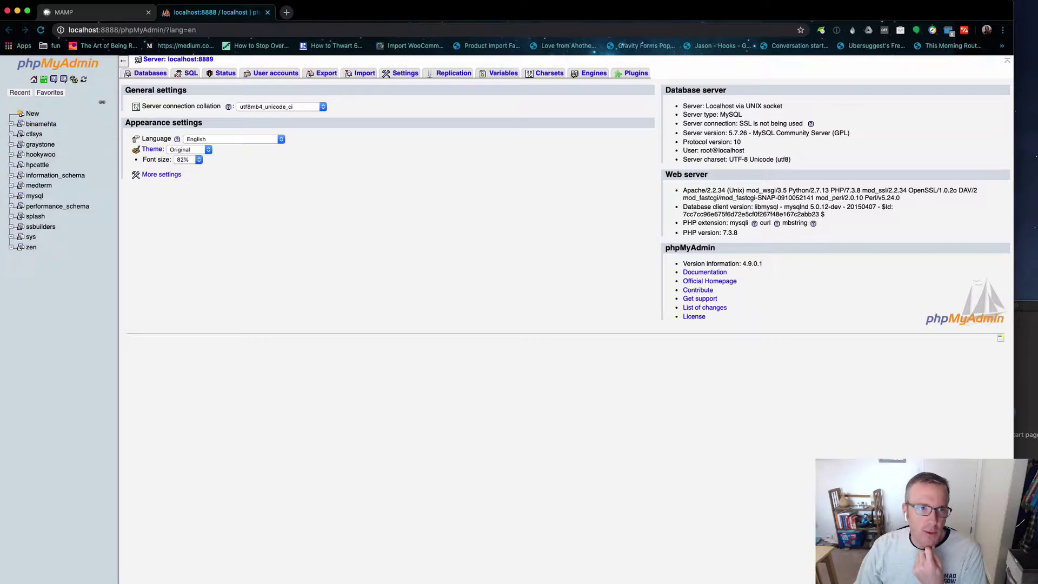
Step: Return to the phpMyAdmin window showing the localhost:8889 server home page
key(super+Tab)
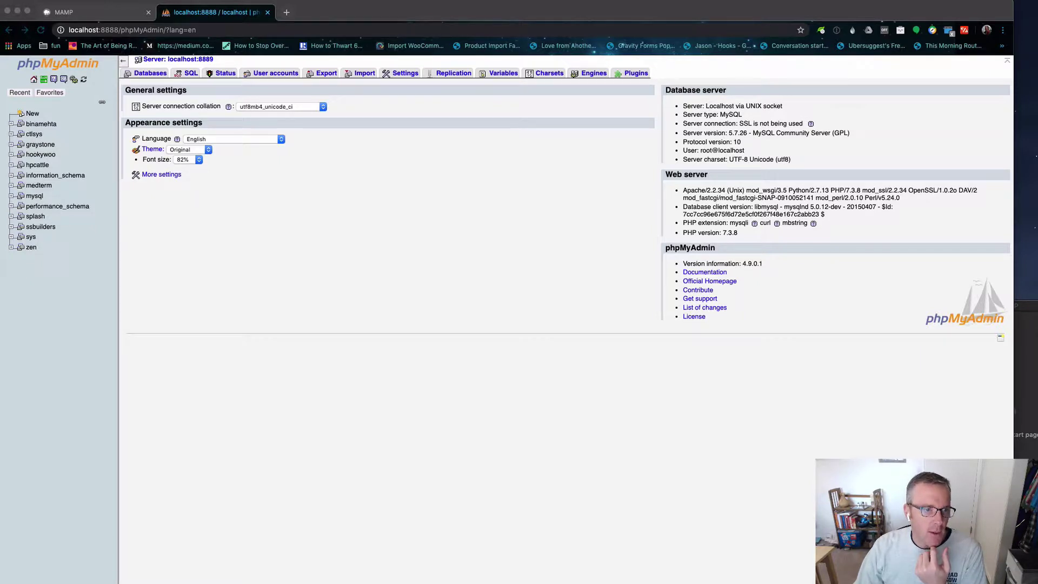
click(81, 273)
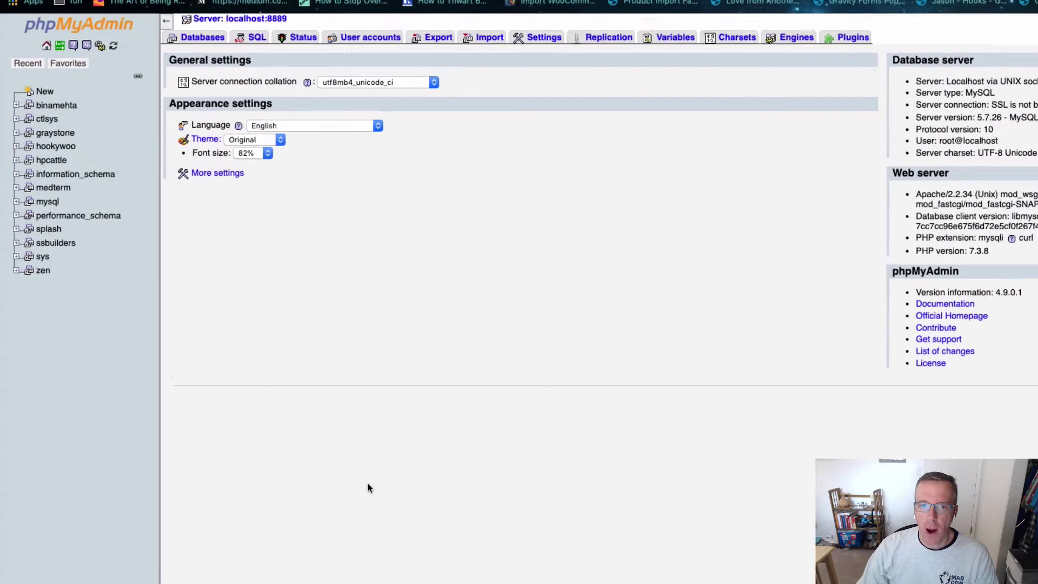
Step: Create an empty database called mamp, then open ssbuilders to view its 20 WordPress tables
click(220, 31)
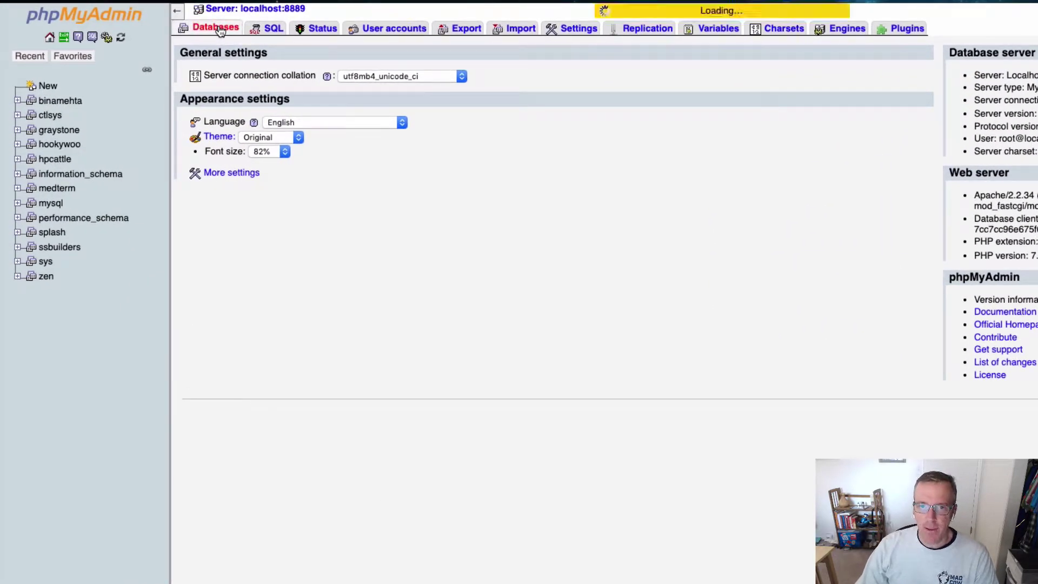
click(257, 95)
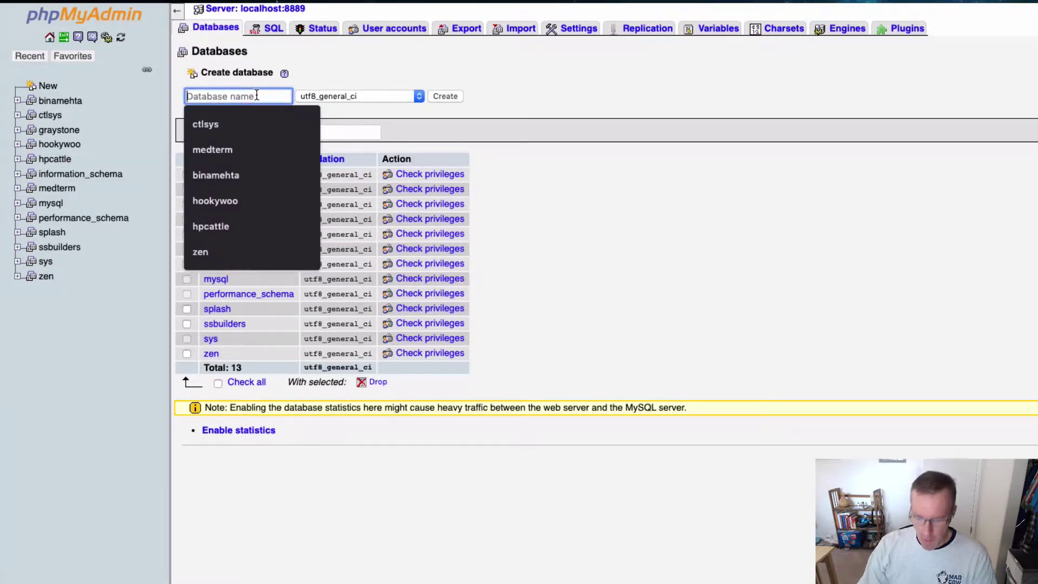
text(mamp)
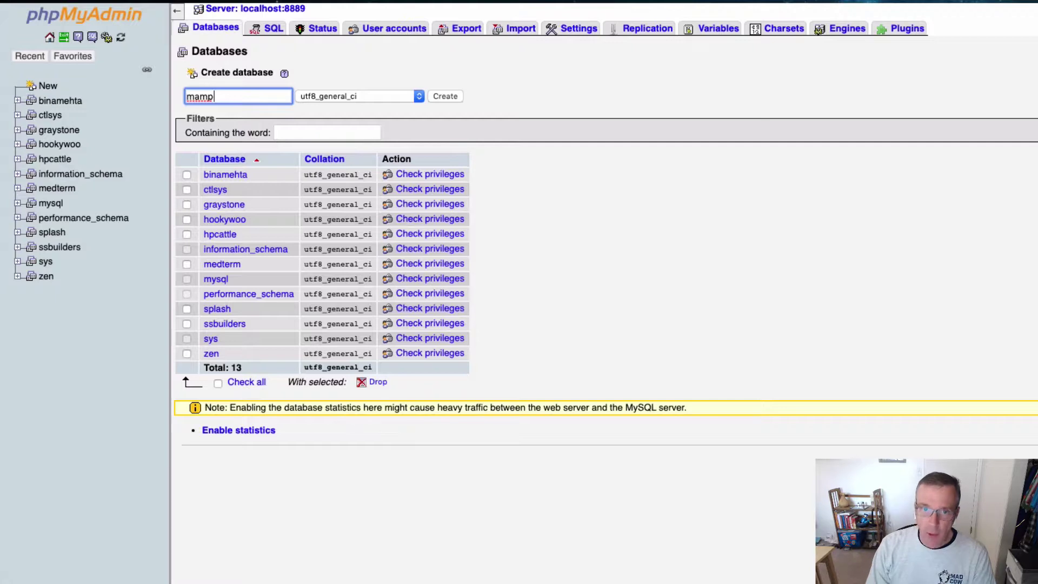
key(Return)
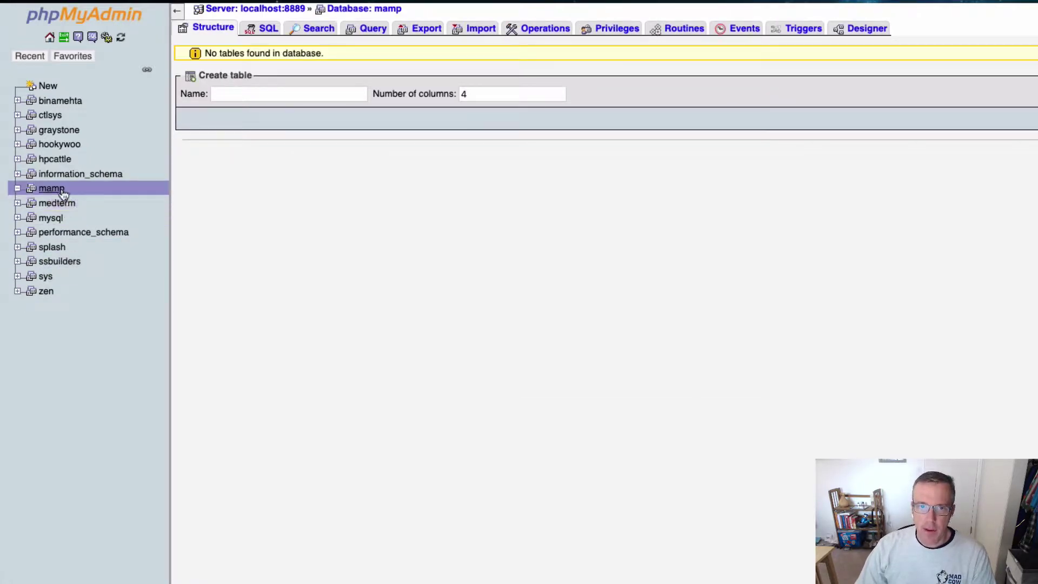
click(60, 267)
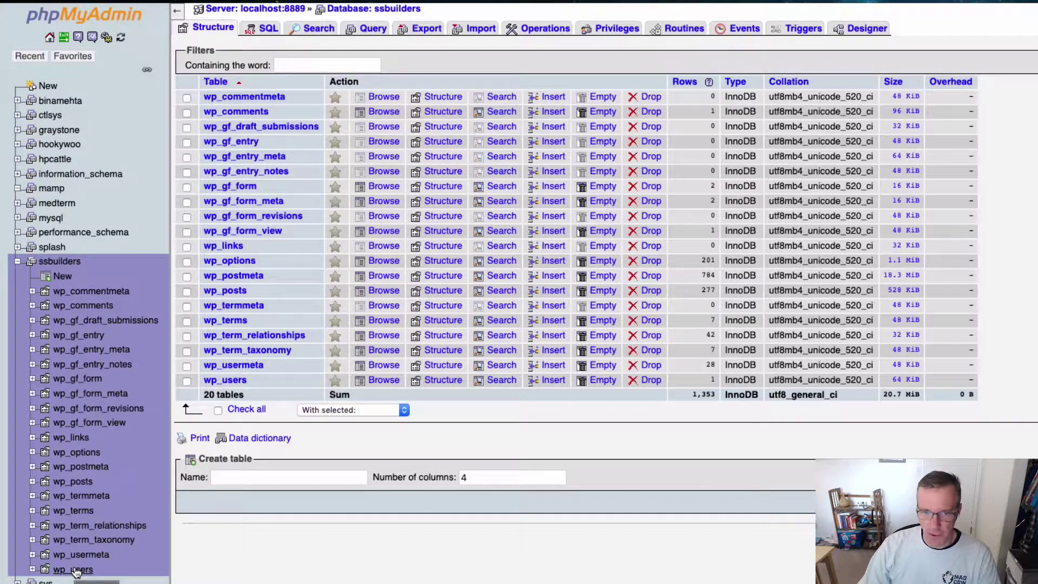
Step: Browse the ssbuilders wp_options rows, highlight the siteurl address, then open the empty mamp database
click(80, 453)
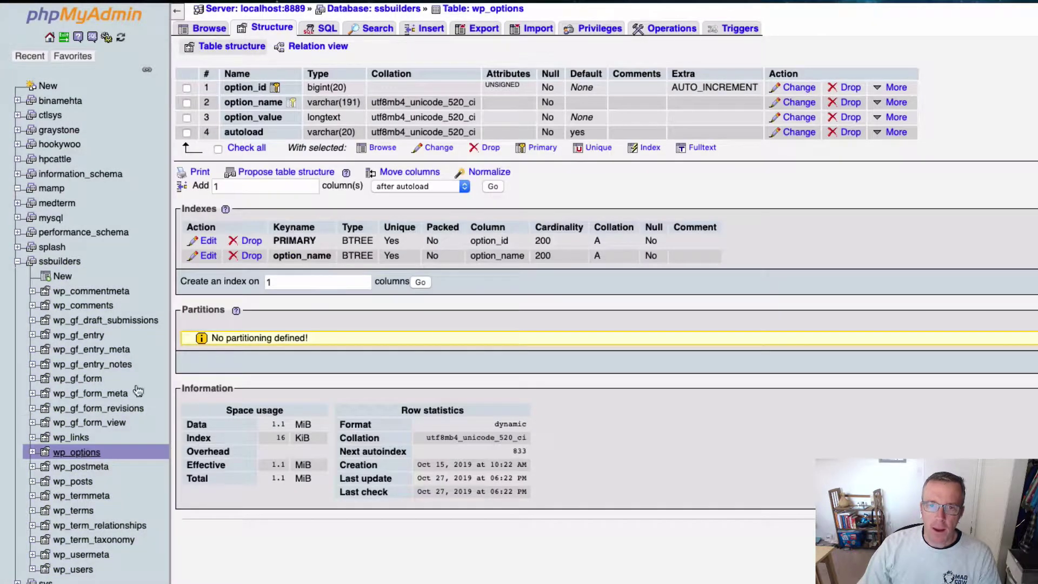
click(208, 29)
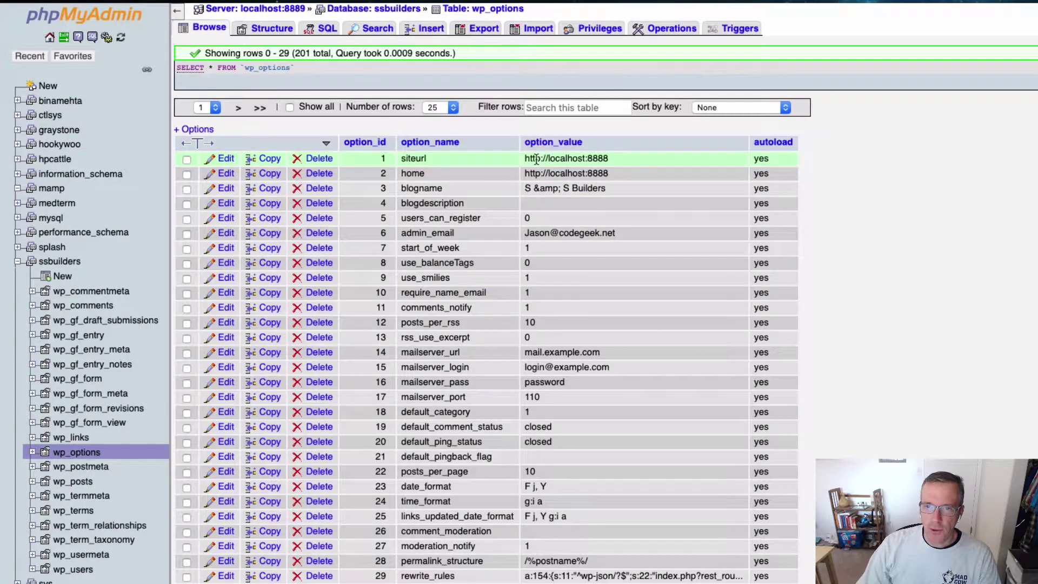
drag(535, 158, 609, 157)
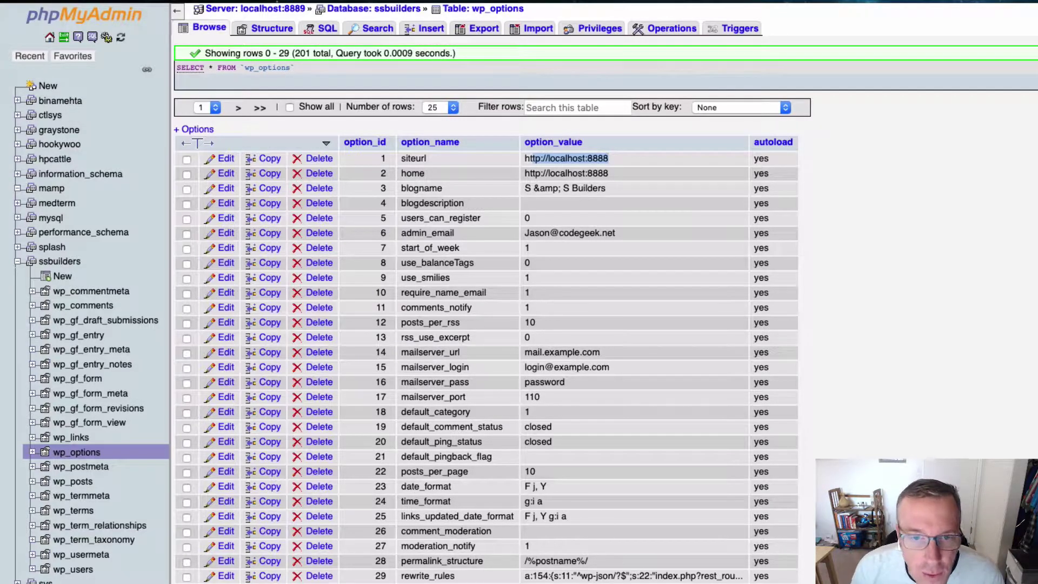
click(51, 189)
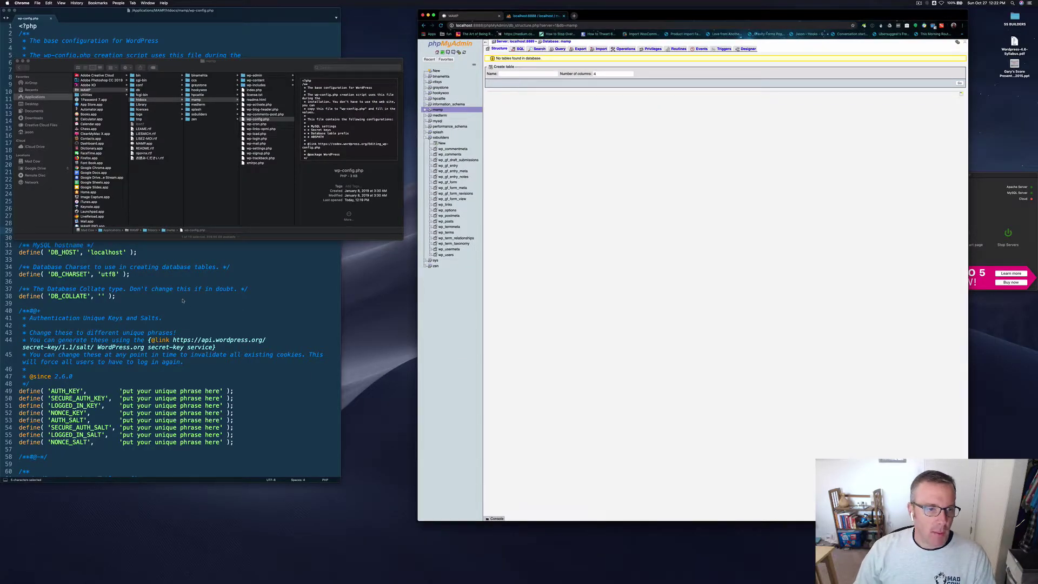
Step: Replace database_name_here on line 23 of wp-config.php with mamp, then return to the MAMP welcome page
click(183, 300)
double_click(113, 186)
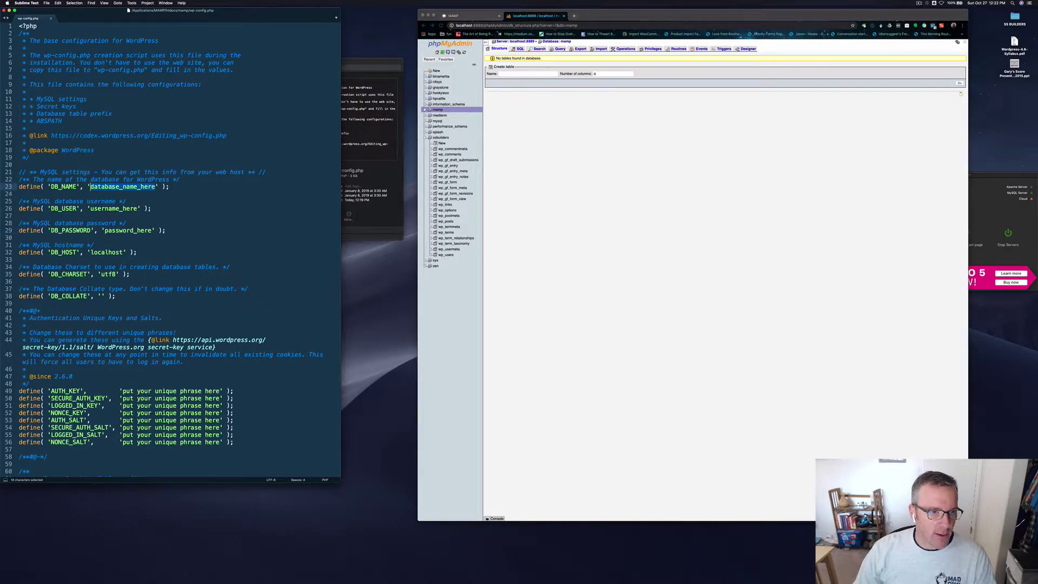
text(mamp)
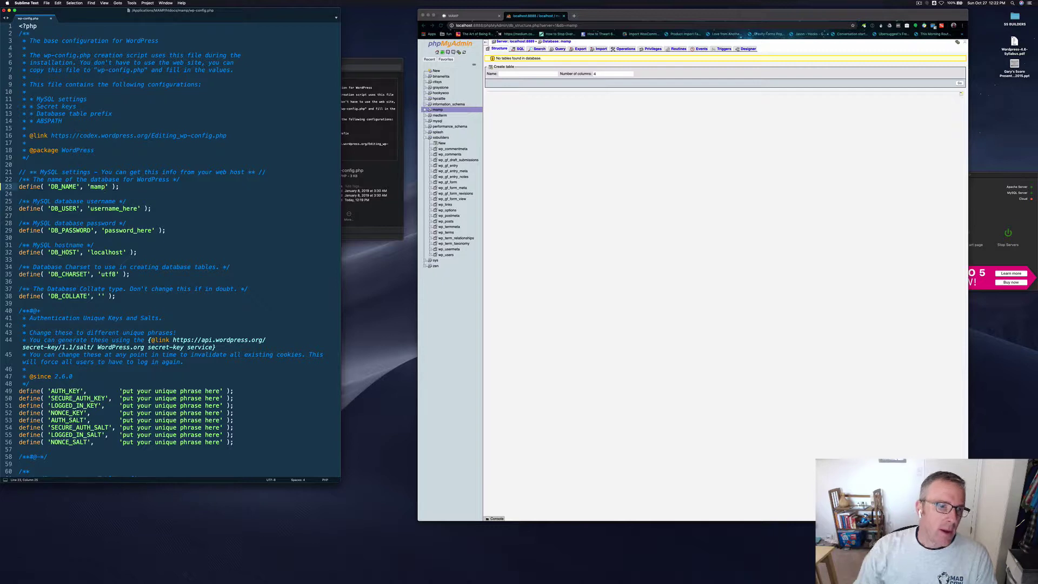
click(108, 208)
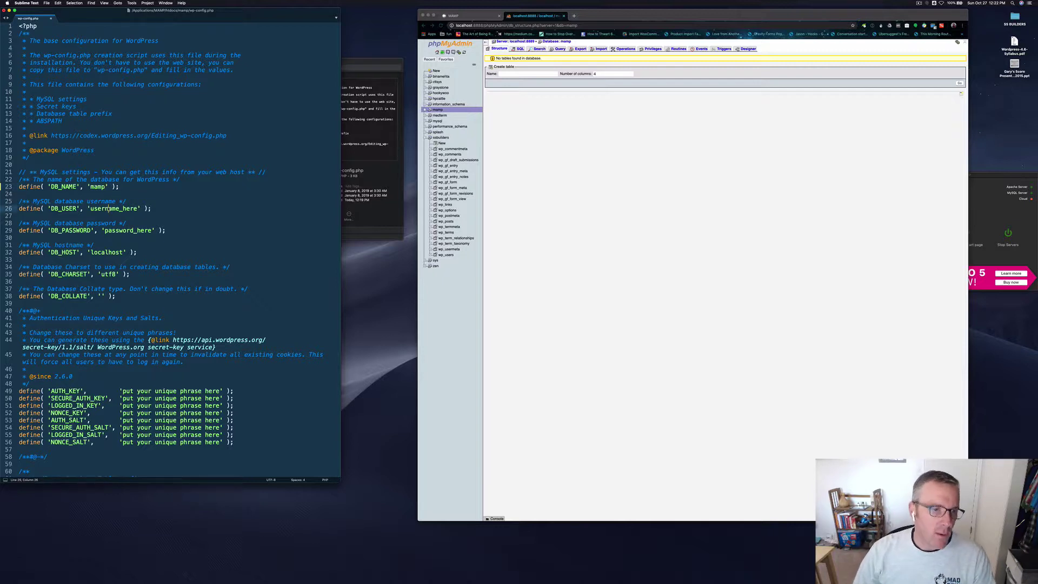
click(552, 151)
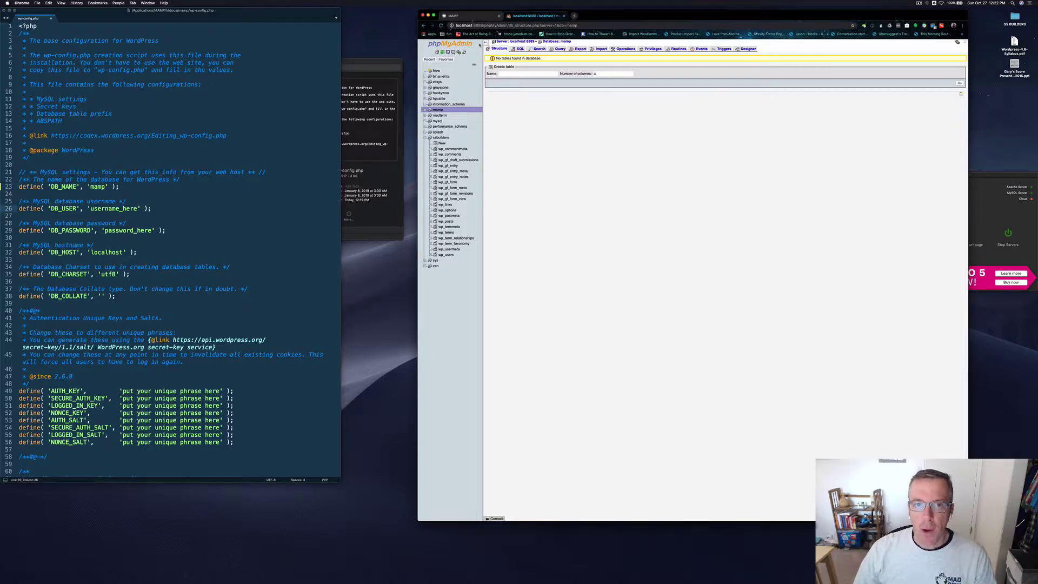
click(469, 17)
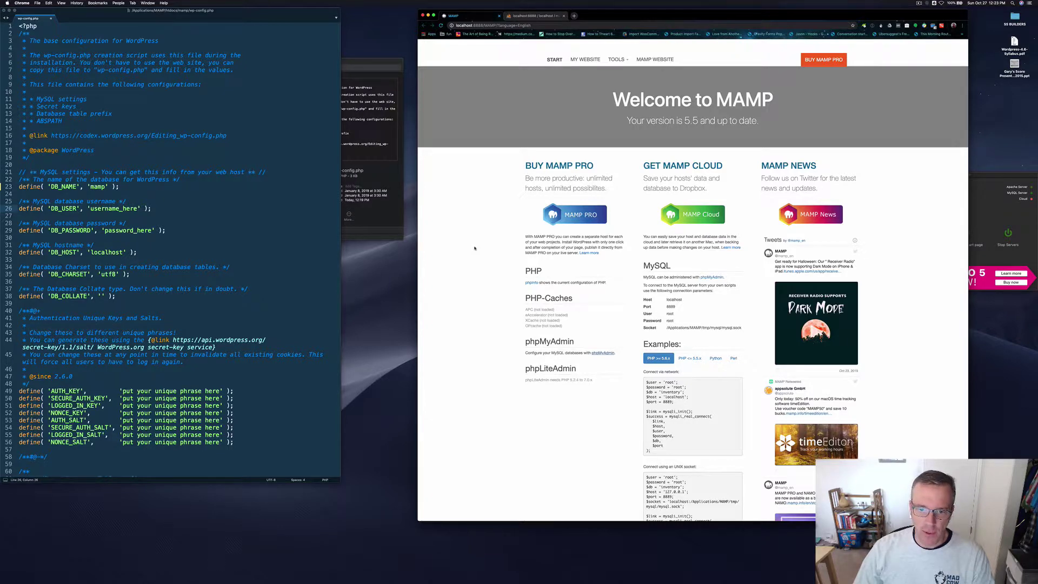
Step: Scroll the MAMP WebStart page down to the MySQL section
scroll(475, 248, down, 2)
scroll(475, 248, down, 2)
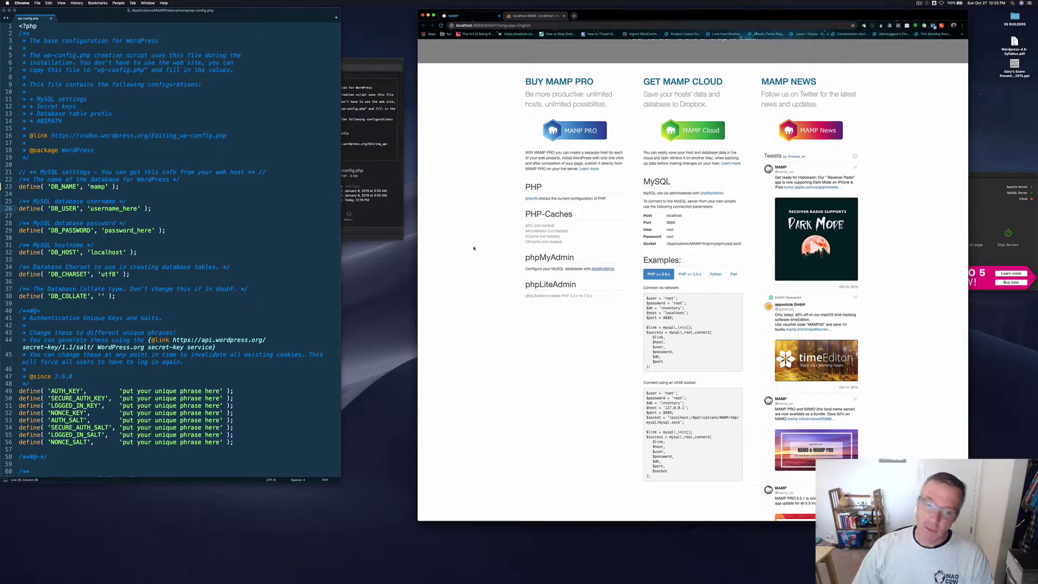
scroll(473, 248, down, 2)
scroll(474, 248, up, 4)
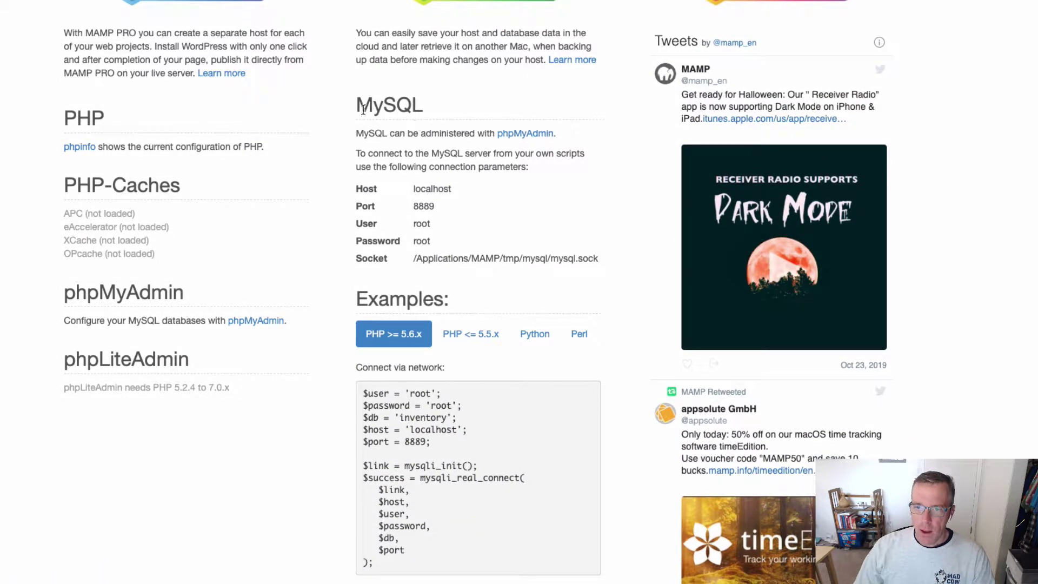
drag(356, 105, 422, 104)
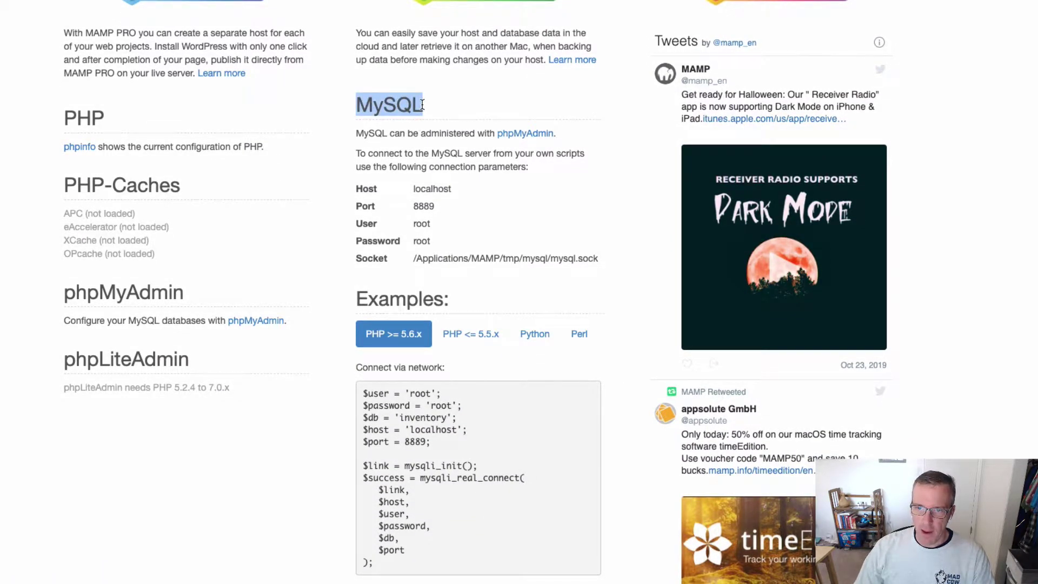
scroll(423, 105, down, 3)
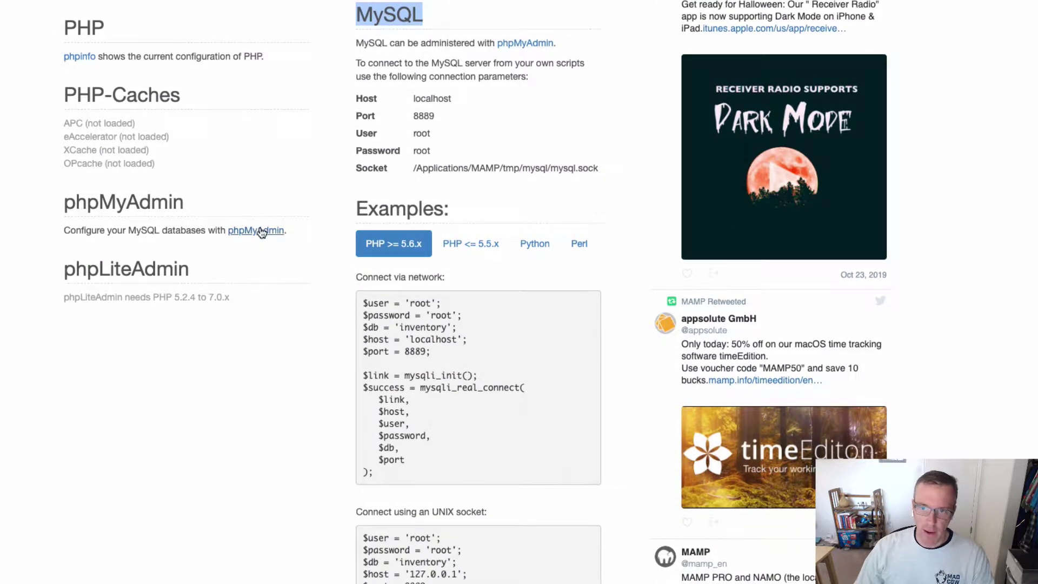
Step: Highlight MySQL host localhost, port 8889 and user root, and copy the MySQL password
drag(355, 99, 452, 99)
drag(355, 116, 434, 118)
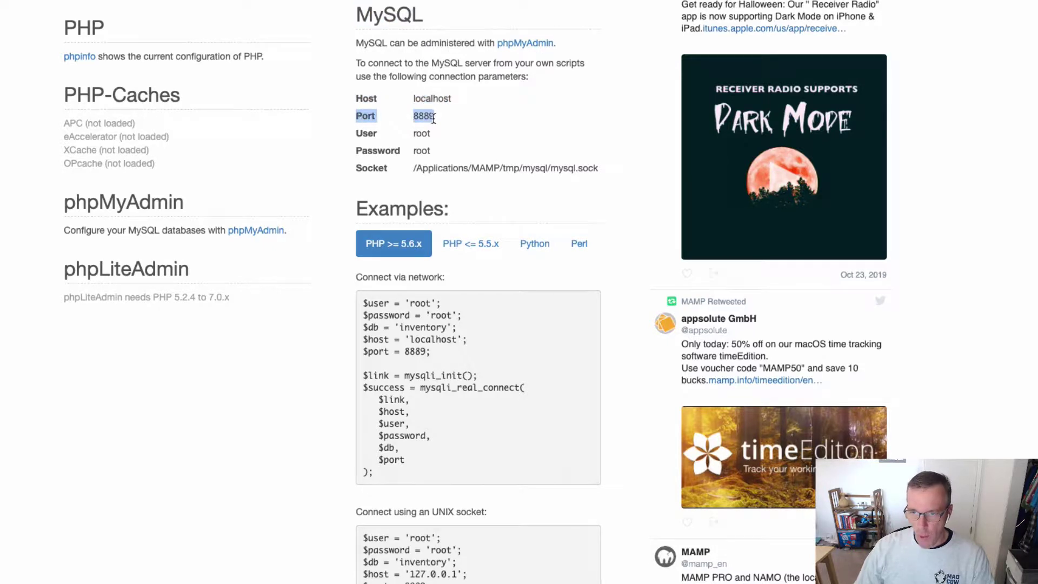
drag(357, 132, 430, 135)
drag(373, 150, 442, 158)
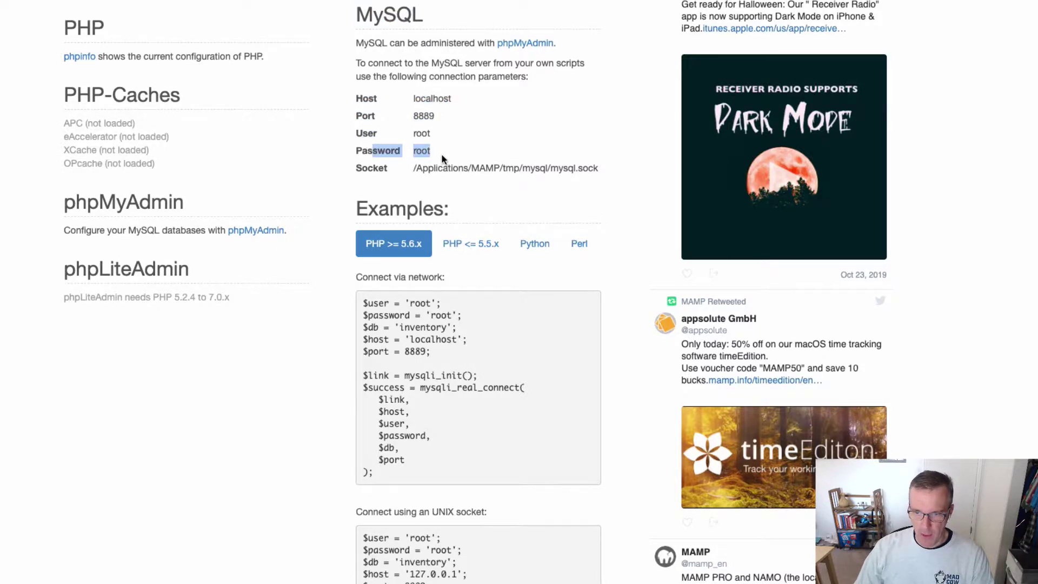
click(445, 150)
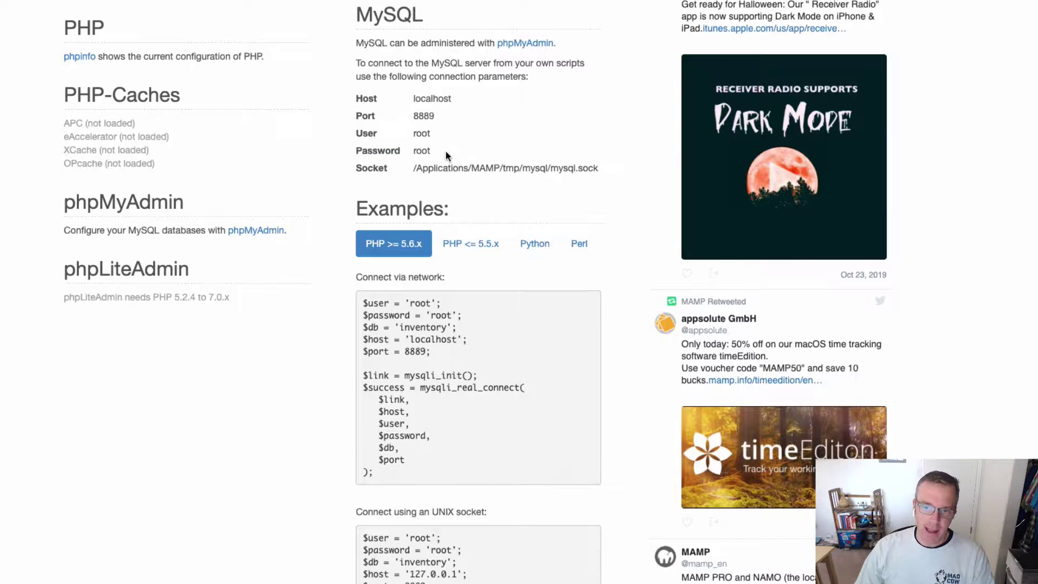
double_click(422, 133)
key(super+c)
click(428, 152)
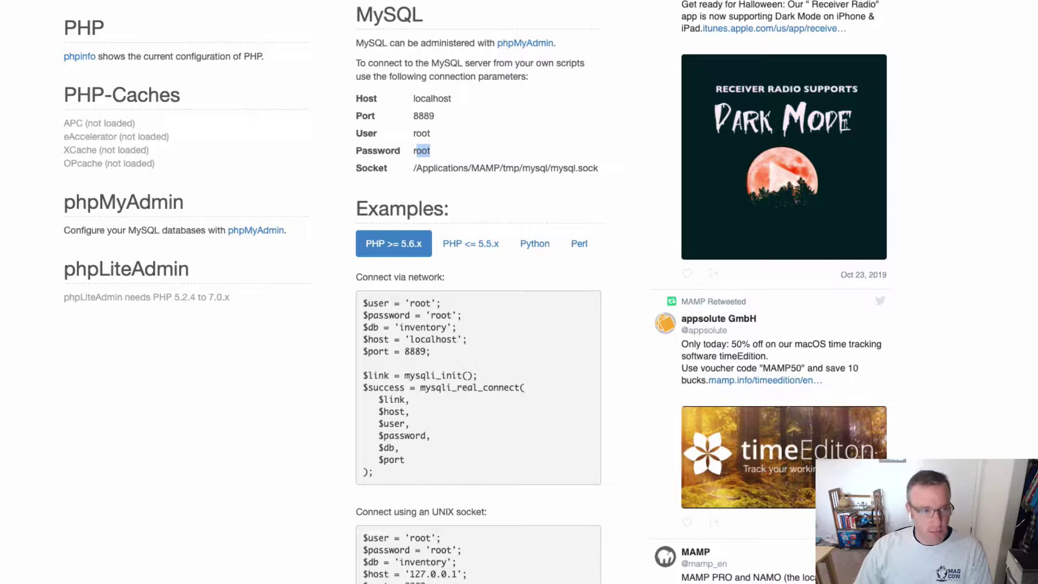
key(super+Tab)
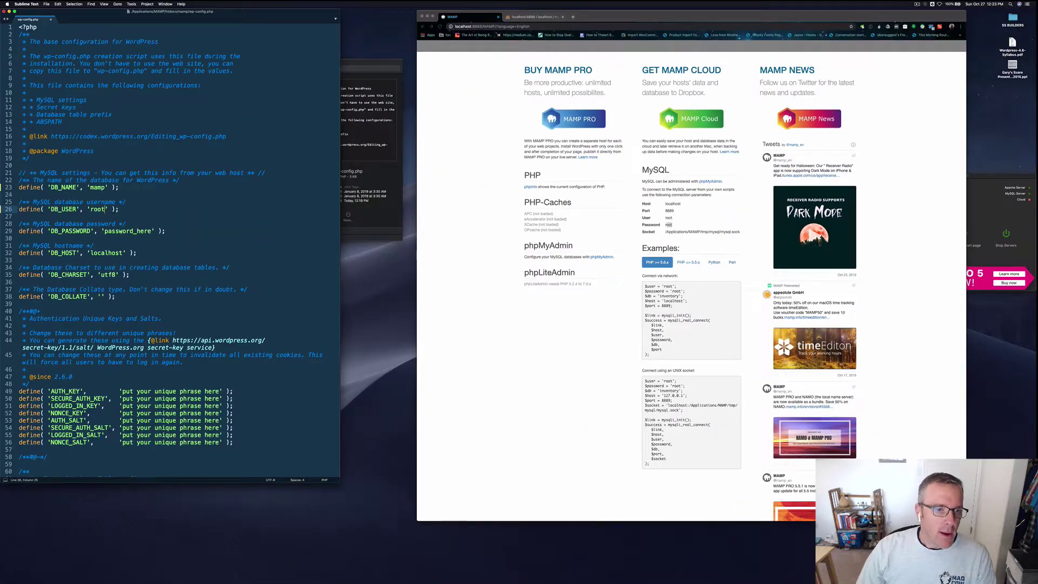
Step: Paste the MySQL password over password_here on line 29, then show phpMyAdmin's empty mamp database
double_click(127, 231)
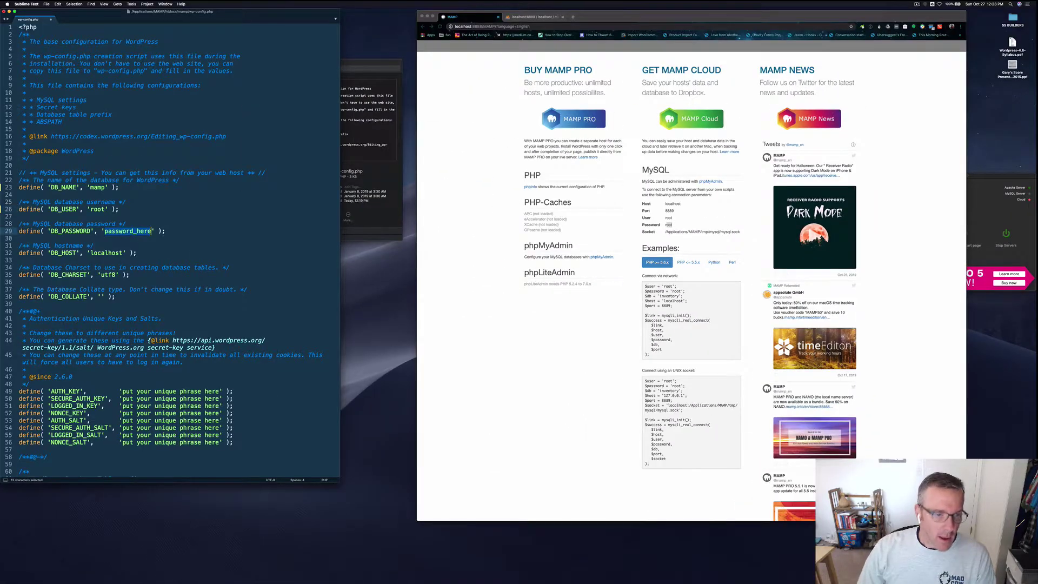
key(super+v)
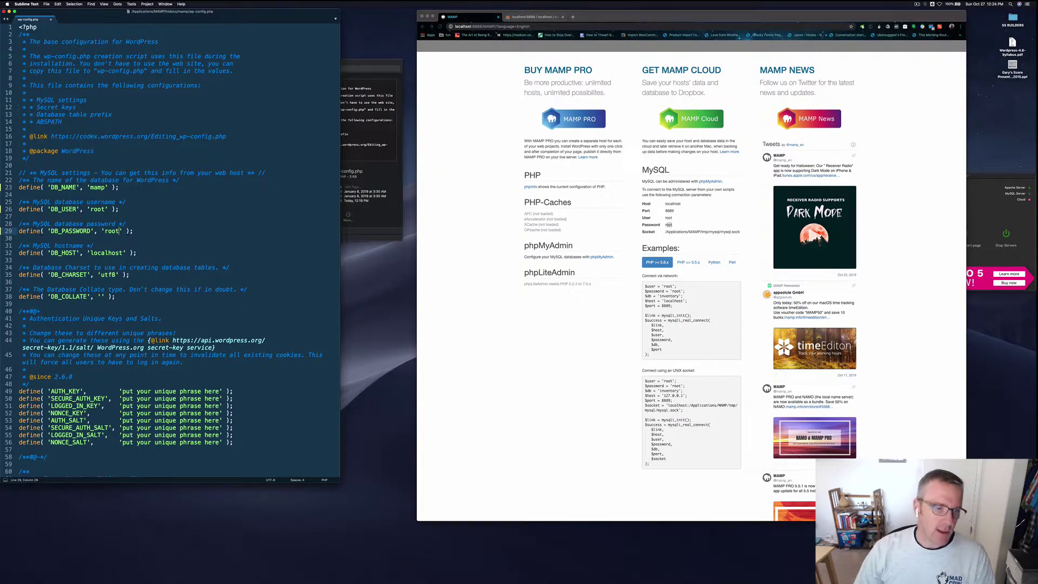
click(144, 253)
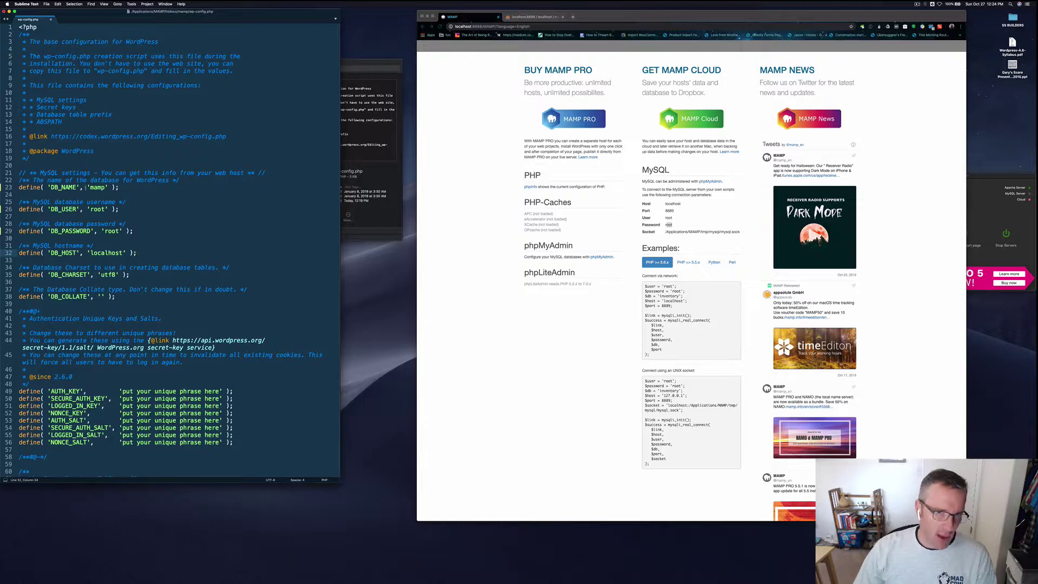
click(522, 18)
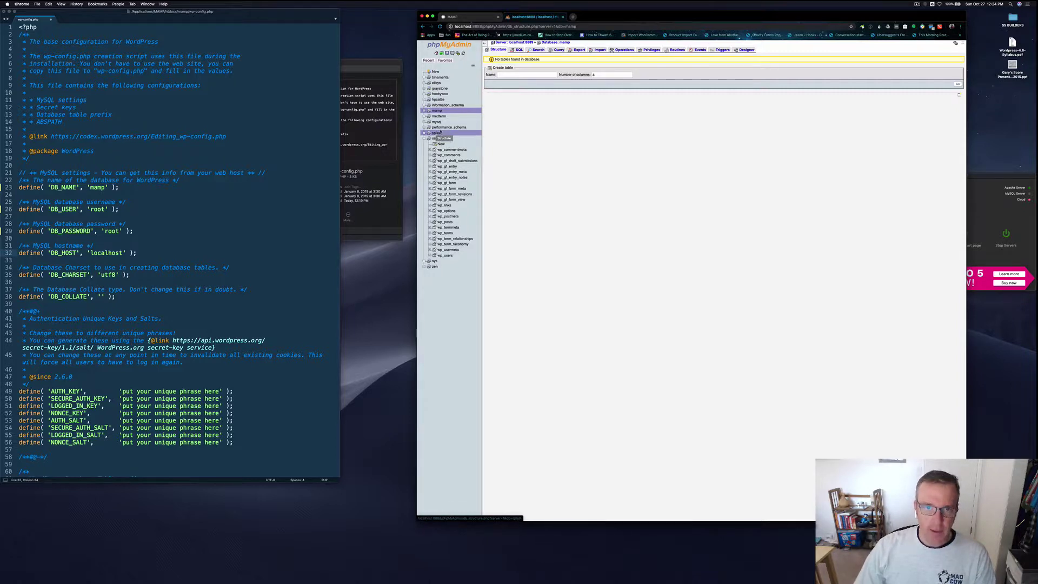
Step: Select the database name, username and password values in wp-config.php, then undo those edits
click(77, 208)
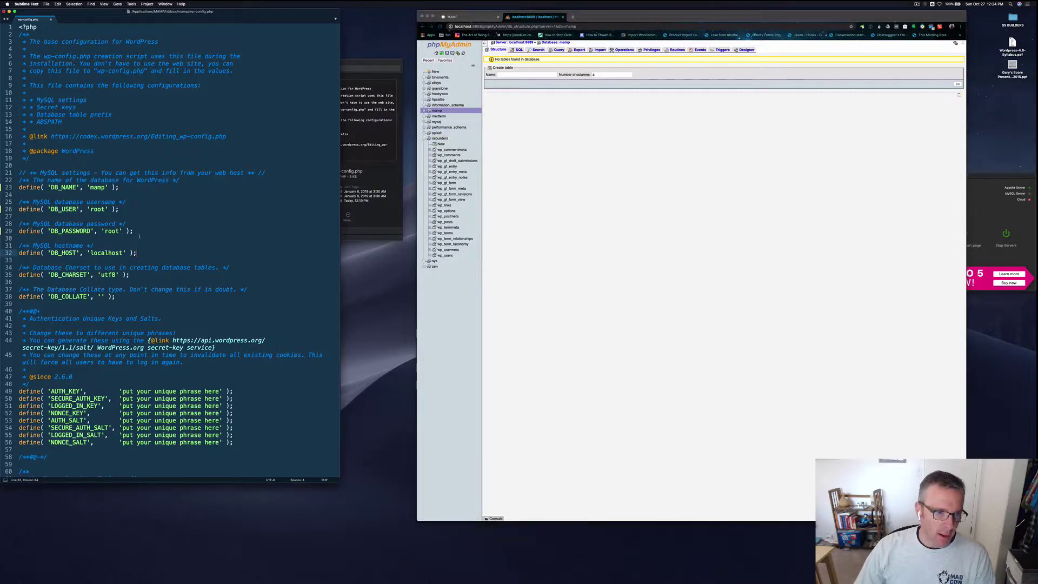
drag(139, 236, 19, 202)
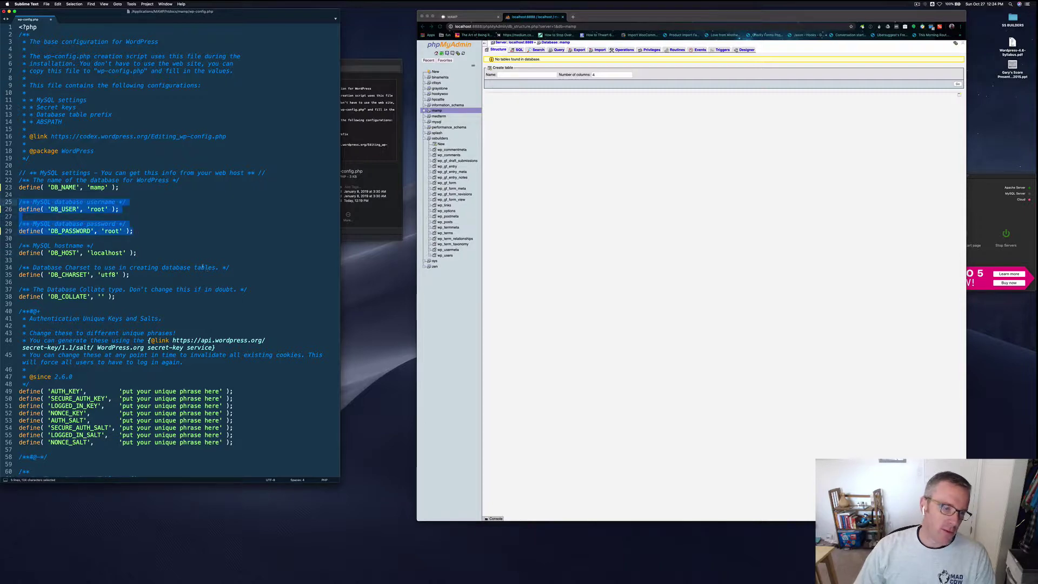
click(148, 254)
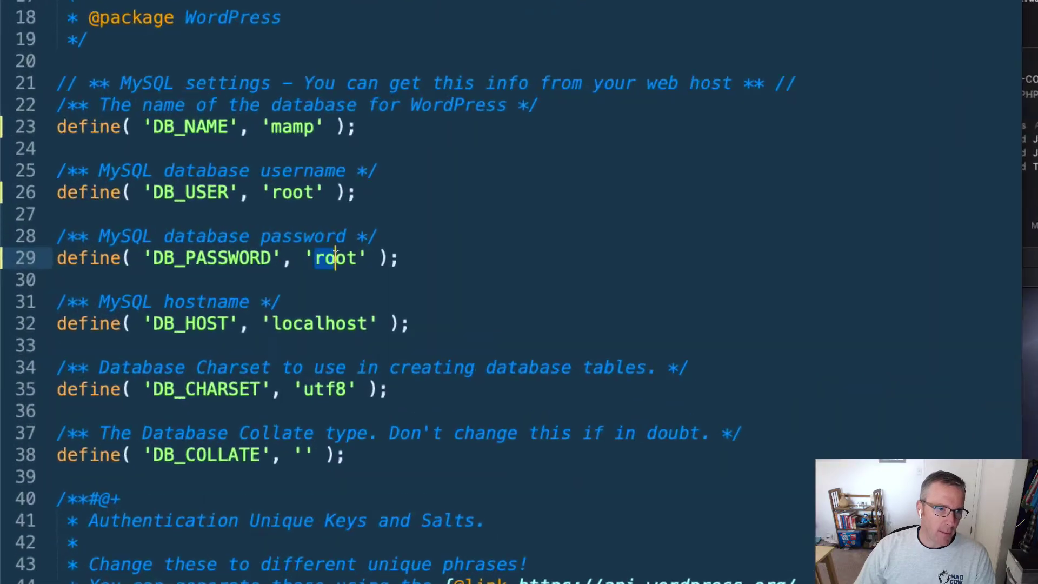
double_click(117, 230)
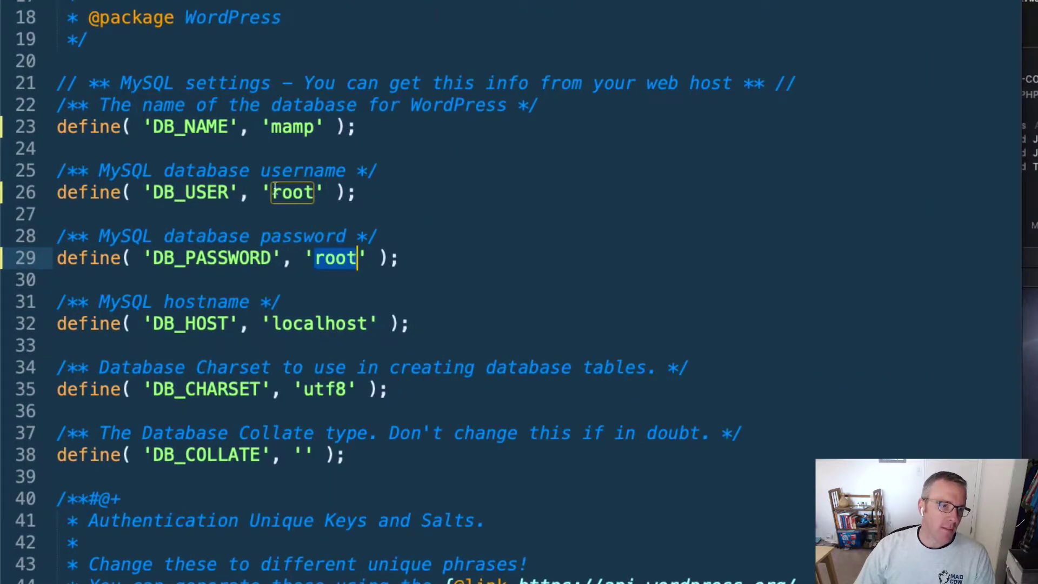
drag(271, 193, 315, 194)
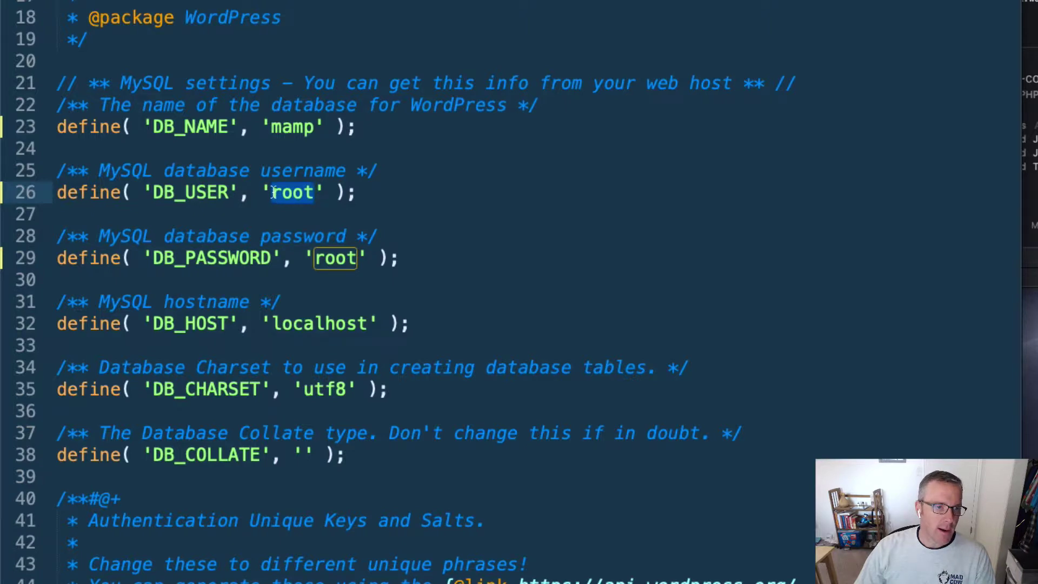
drag(271, 126, 315, 126)
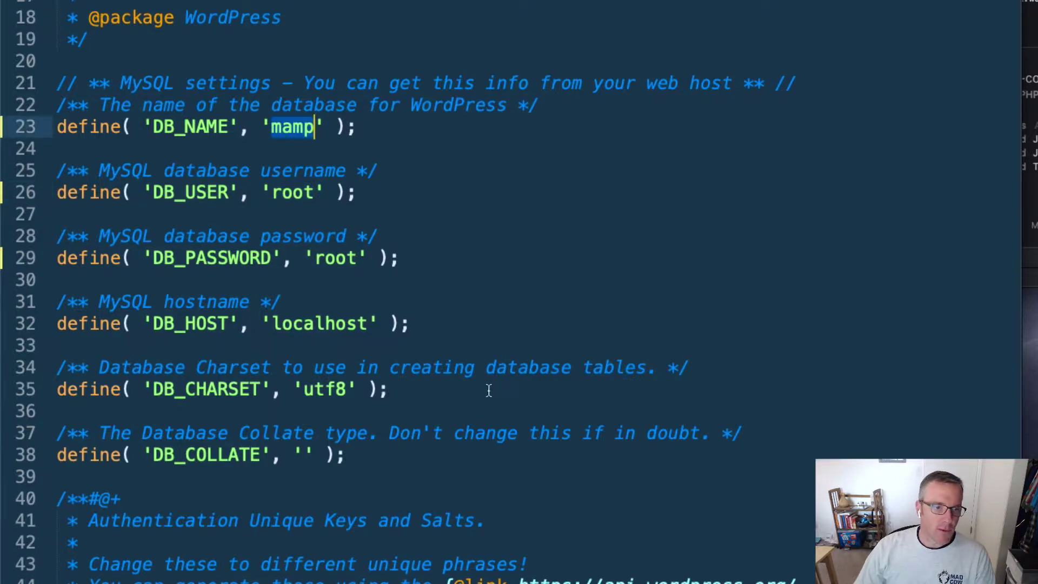
key(super+z)
key(super+z)
key(super+z)
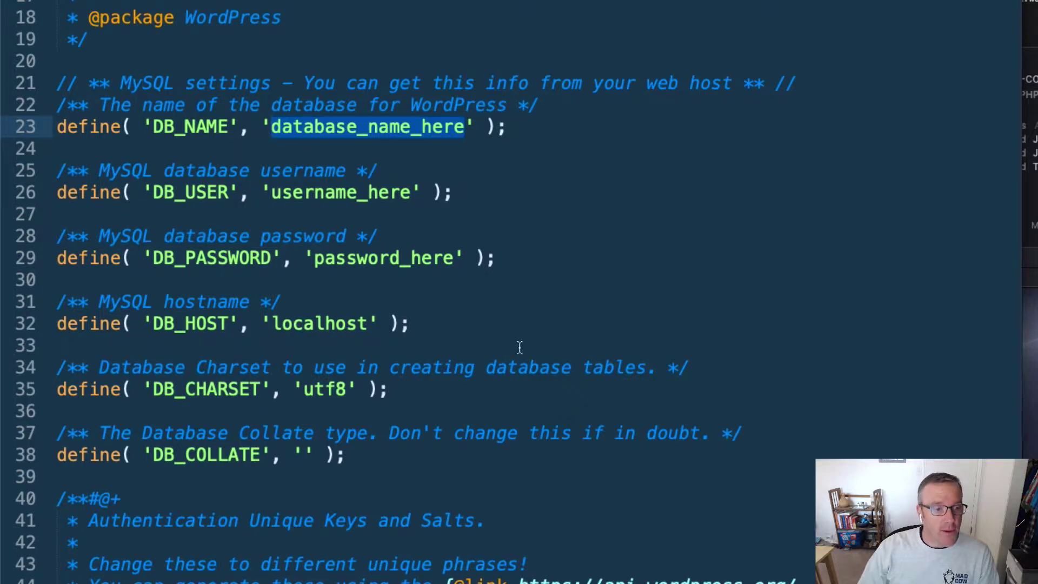
click(302, 125)
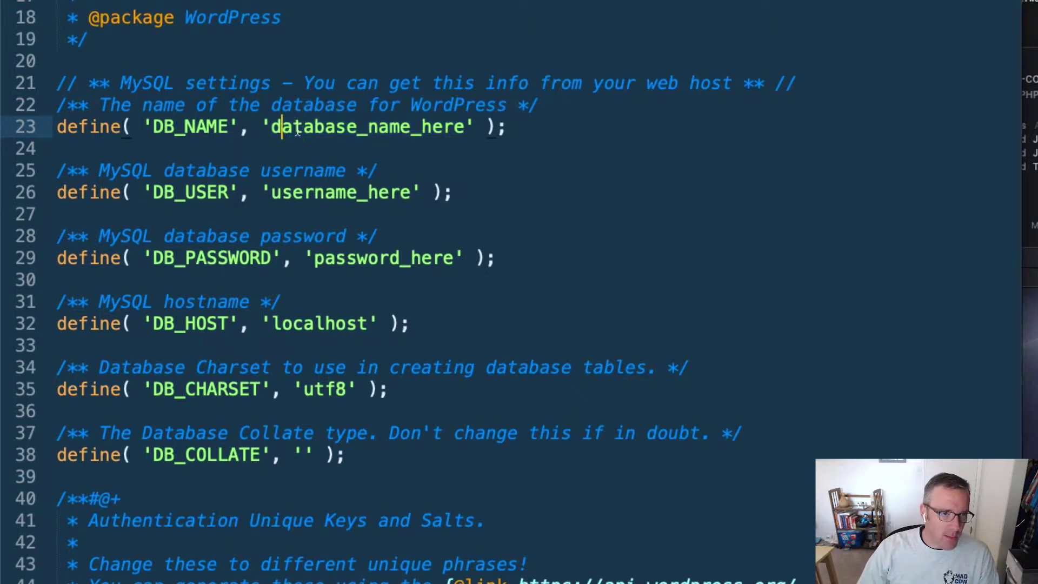
double_click(278, 125)
drag(315, 194, 390, 199)
drag(358, 263, 401, 267)
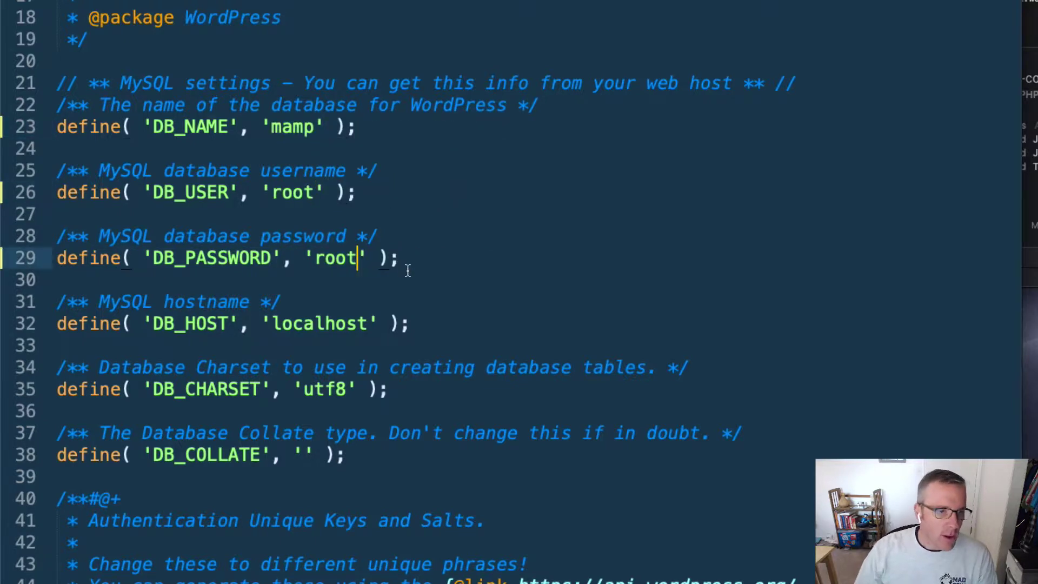
key(Right)
key(Right)
key(Right)
drag(398, 258, 56, 126)
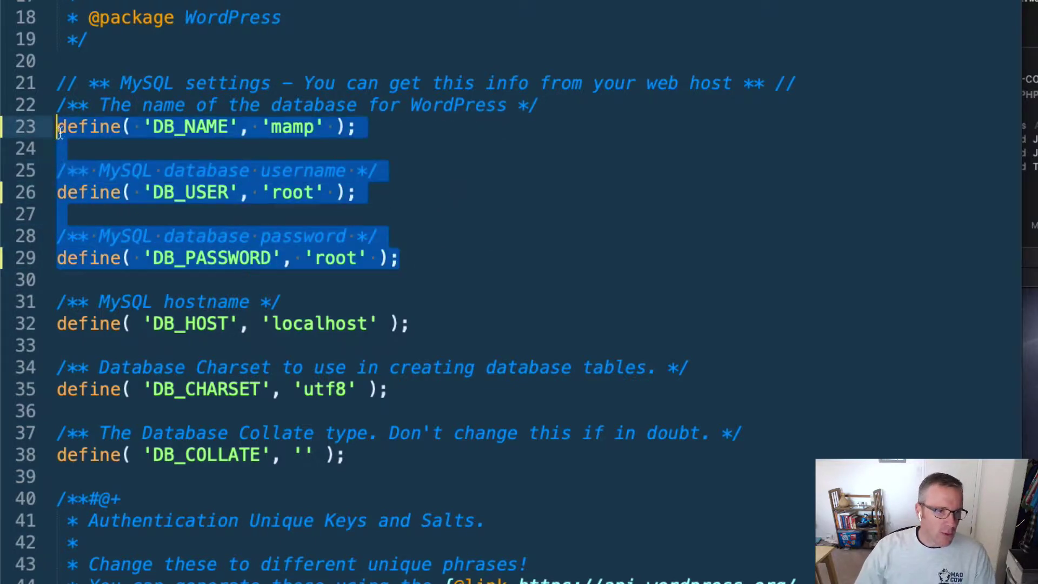
click(528, 299)
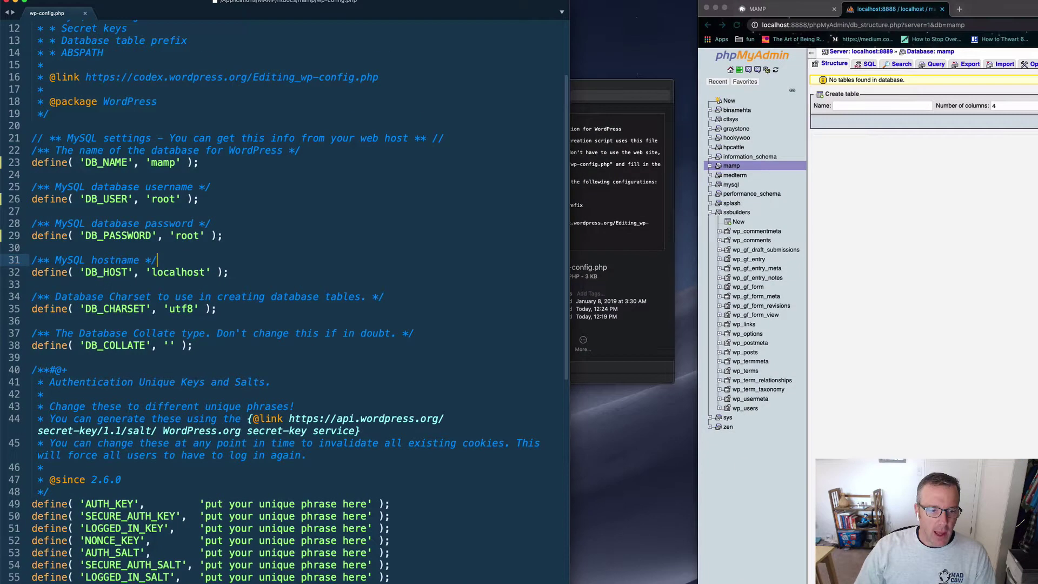
Step: Widen the editor layout and select the api.wordpress.org secret-key URL on line 44
key(ctrl+alt+Left)
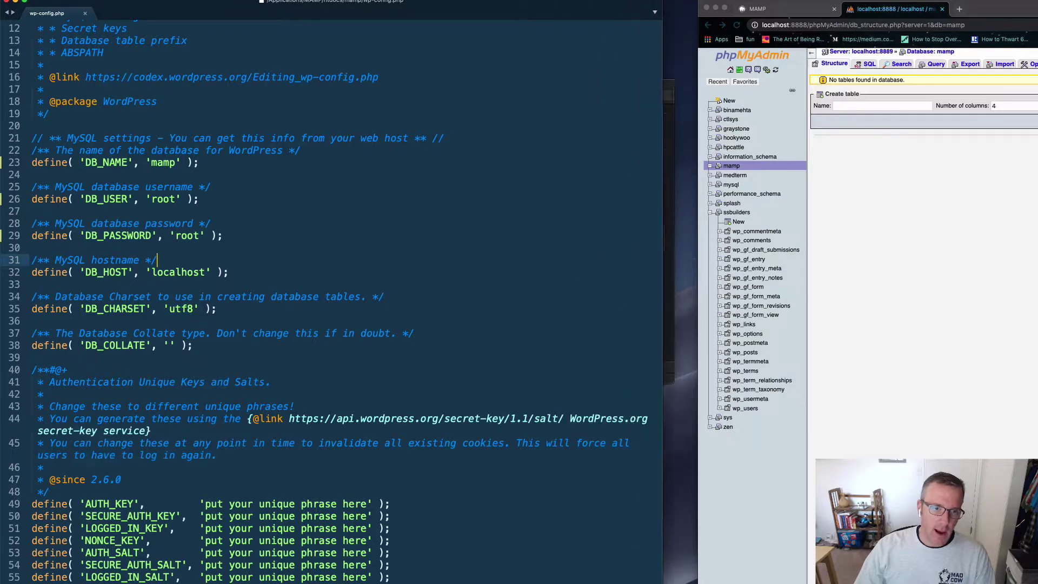
scroll(260, 486, down, 5)
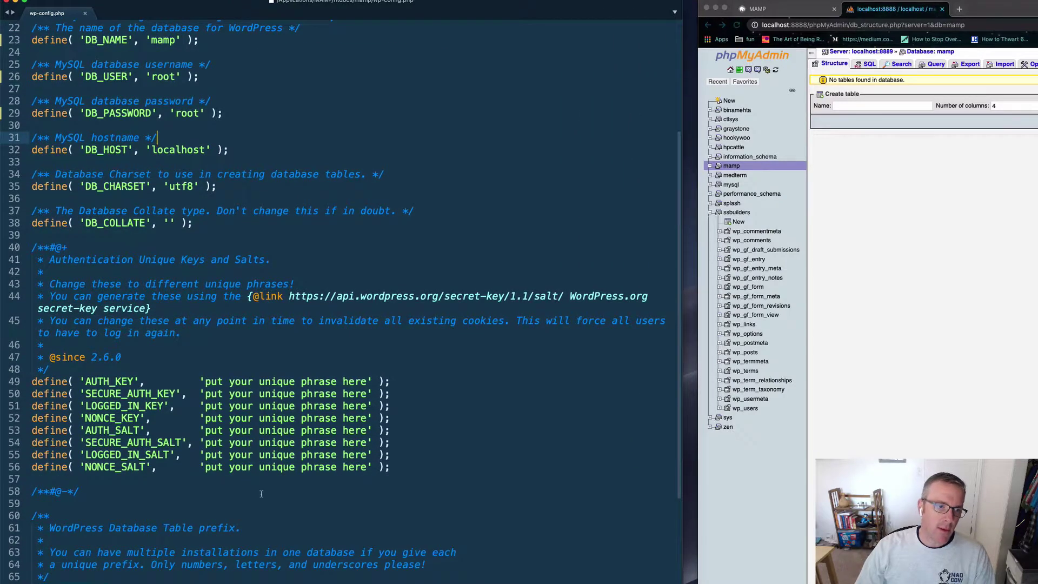
drag(391, 467, 373, 467)
drag(246, 465, 31, 382)
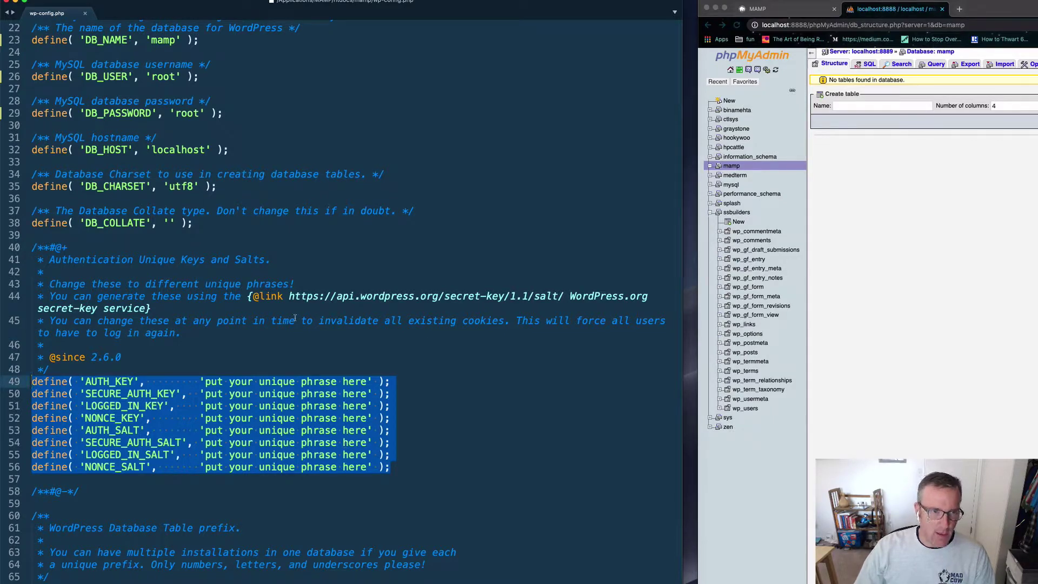
drag(288, 297, 563, 296)
key(super+c)
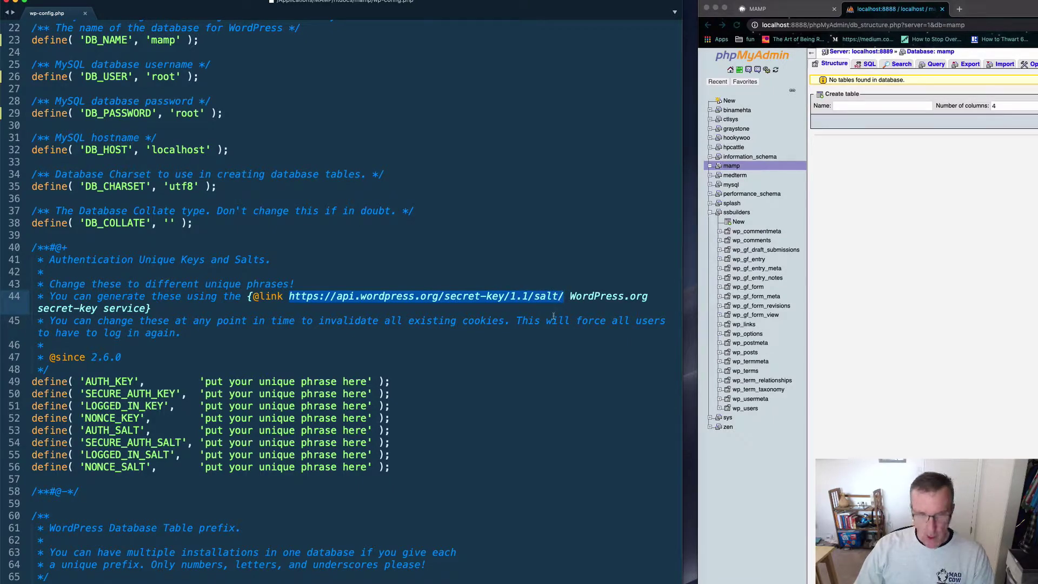
Step: Load the WordPress secret-key generator in a new tab and select the eight generated defines
click(959, 9)
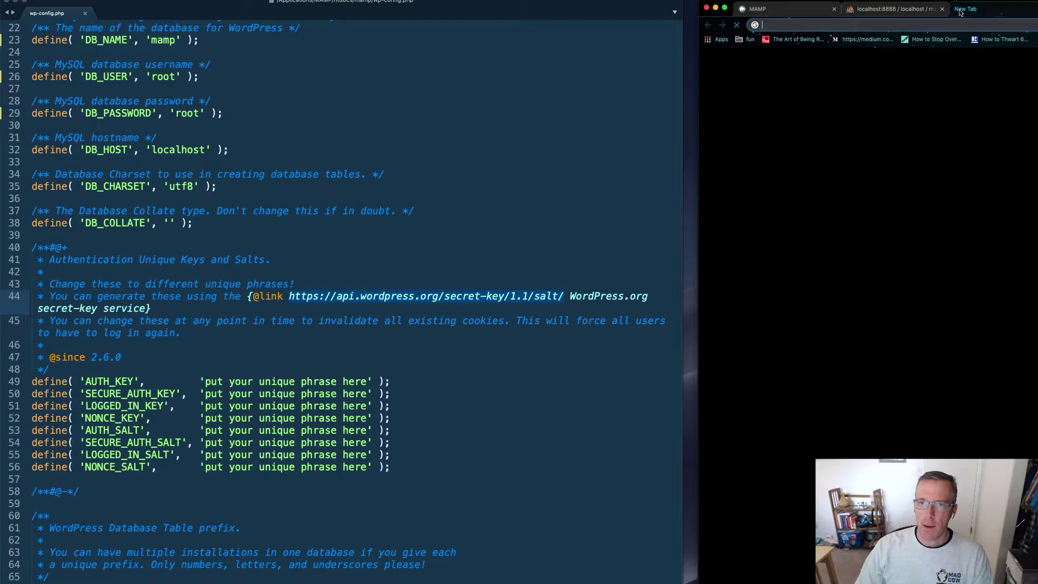
key(super+v)
key(Return)
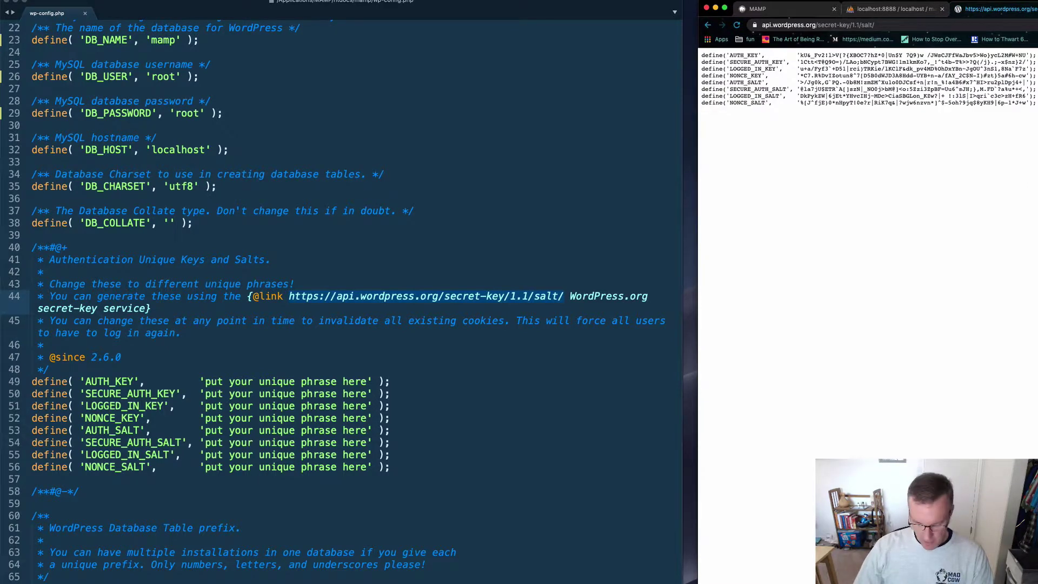
key(super+r)
key(super+r)
key(super+r)
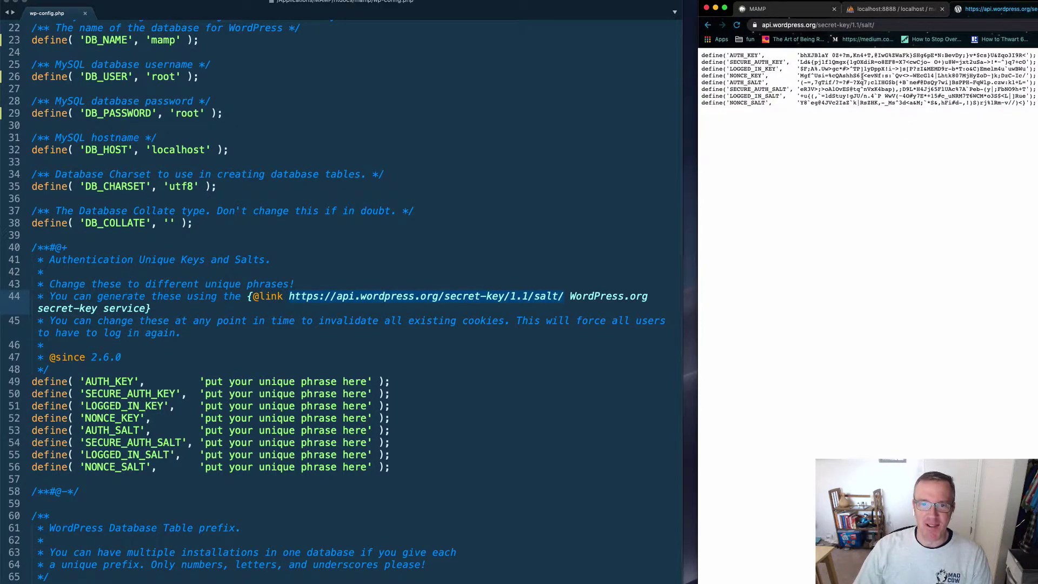
key(super+r)
key(super+r)
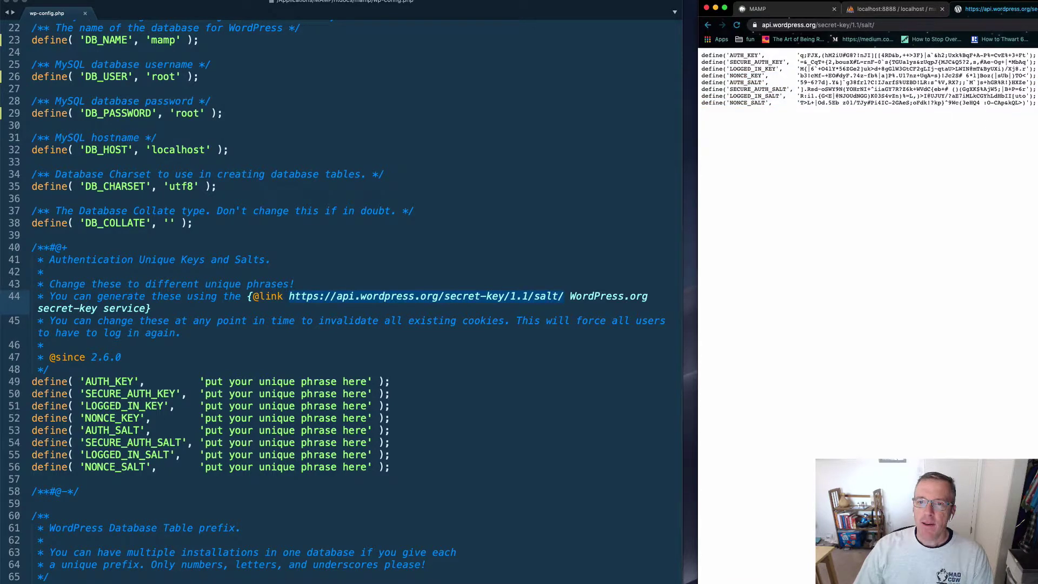
drag(1034, 104, 675, 57)
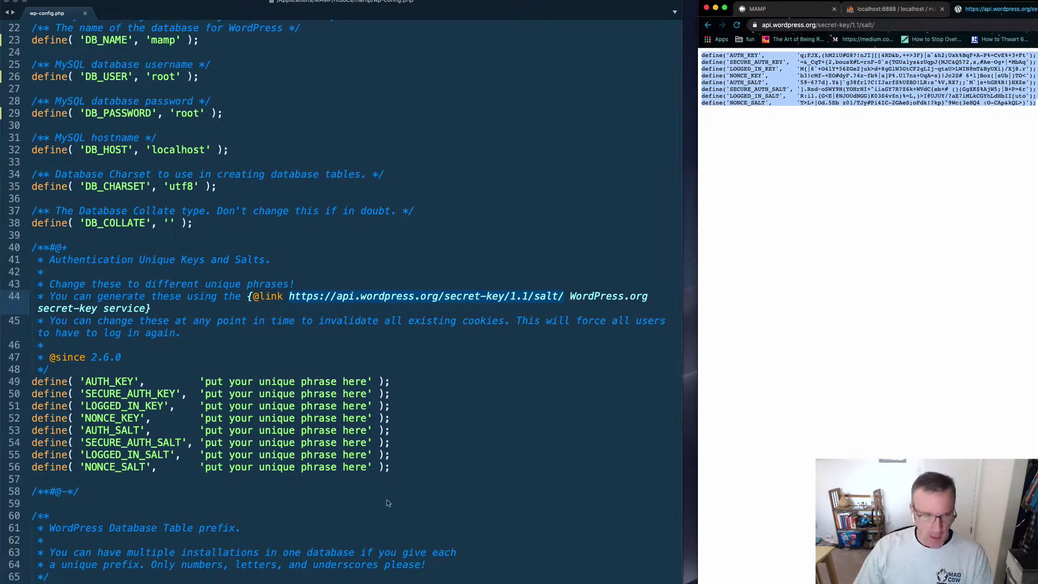
Step: Paste the generated keys over the placeholder lines, then review the mamp and root database values
click(390, 467)
drag(391, 467, 32, 382)
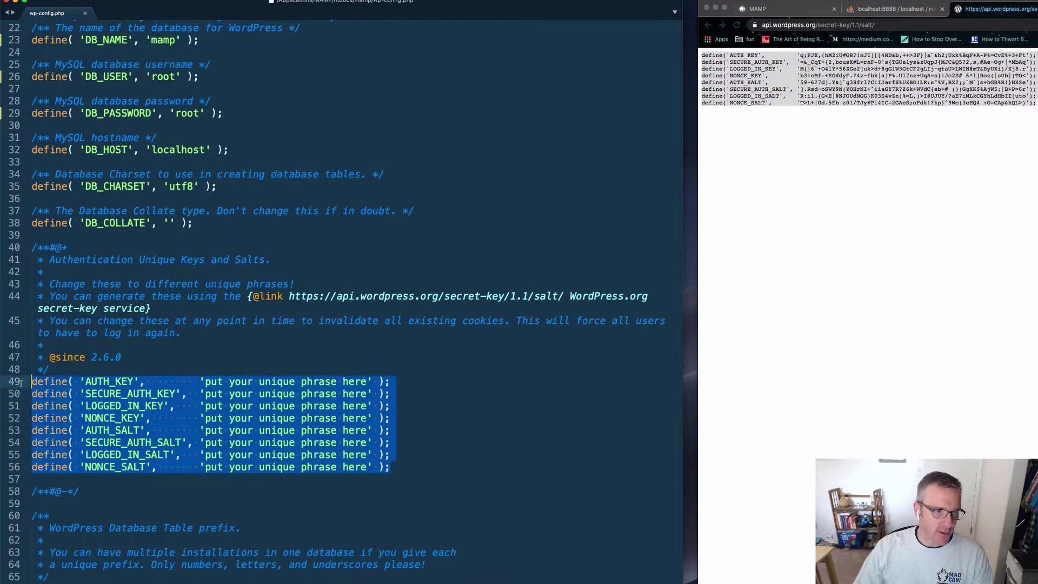
text(define('AUTH_KEY',         'q;FJX,(hM2iU#G8?!nJI][[4RD&b,++>3F}|a`&h2;Uxk%BqF+A-P%=CvE%+3+Ft'); define('SECURE_AUTH_KEY',  '=&_CqT+{2,bousX#L=rnF-0`s{TGUa1ys&zUqpJ{MJC&Q5?2,s,#Ae~Og+|*MbAq'); define('LOGGED_IN_KEY',    'M{|6`+O4lY*56ZGe2]uk>d+8gGlW3GtCF2gLIj~qtaU>LWIN@mT&ByUXi)/Xj8.r'); define('NONCE_KEY',        'b3!cMf-+EO#dyF.?4z~fb%|a]P%.U17nz+UqA=s}!J2S# 6*l]Boz(|sUb|)TO<'); define('AUTH_SALT',        '59~6?7d].Y&]`g38frl?C!IJarfS%UZBD!LR:s^%V,RX?;;`M`]s+hGR%R!}HXZe'); define('SECURE_AUTH_SALT', '].Rsd~oSWY9N(YOHrNI+^iiaGY7R?Z6k+WVdC{eb+# ()(GgXK$%AjW5;|B+P=6r'); define('LOGGED_IN_SALT',   'R:i1.{G<E|@NJOUdNGG)K03S4vZn)%=L,)>I@UJUY/?aE7iMLkCGYhLdHbII[uto'); define('NONCE_SALT',       'T>L+|Od.5Eb z01/TJy#Pi4IC-2GAeS;oFdk!?kp}^9Wc(3eHQ4 :O-CAp&kQL>)');)
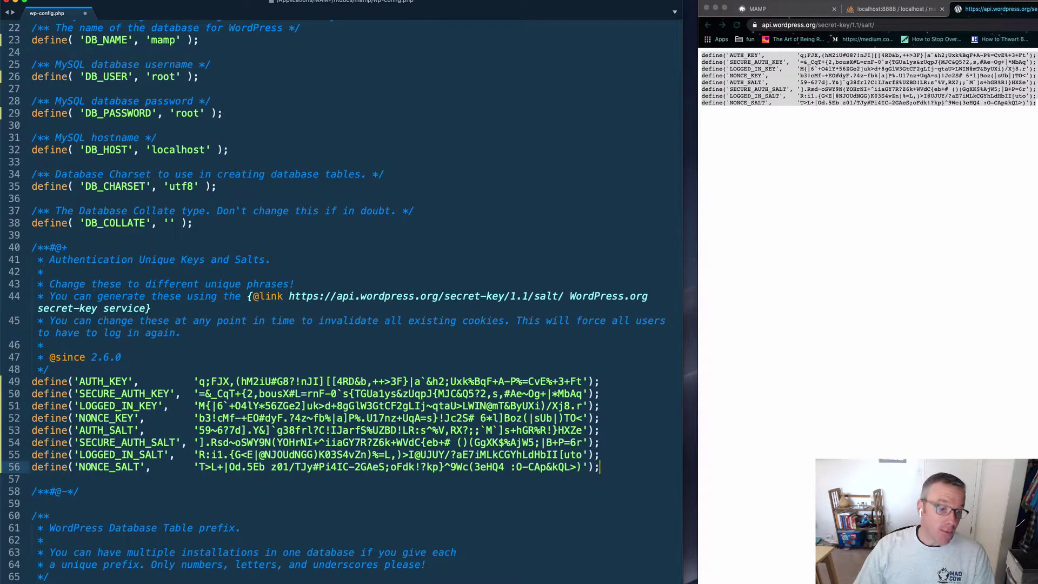
scroll(367, 365, up, 5)
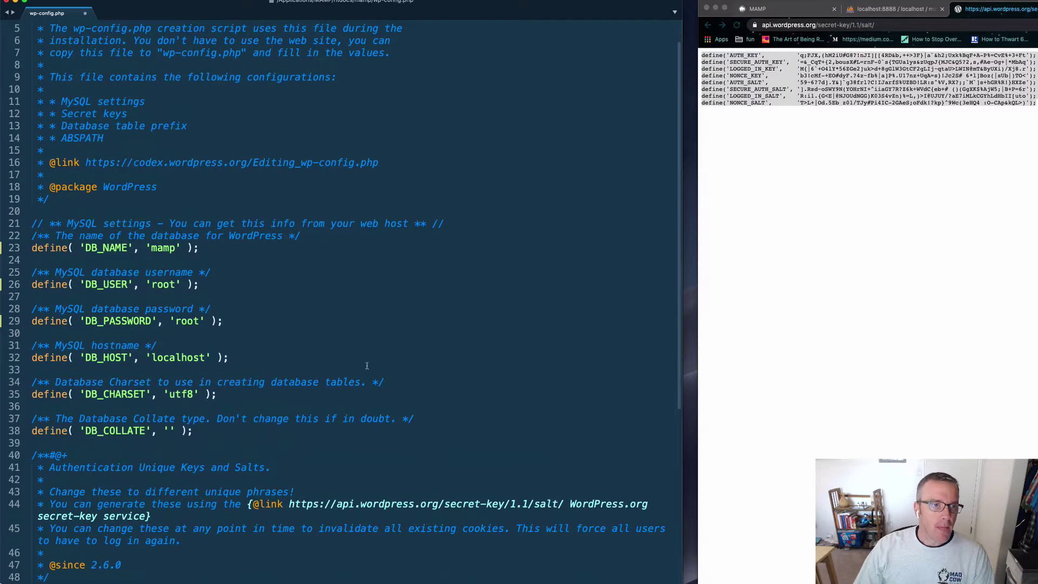
double_click(163, 248)
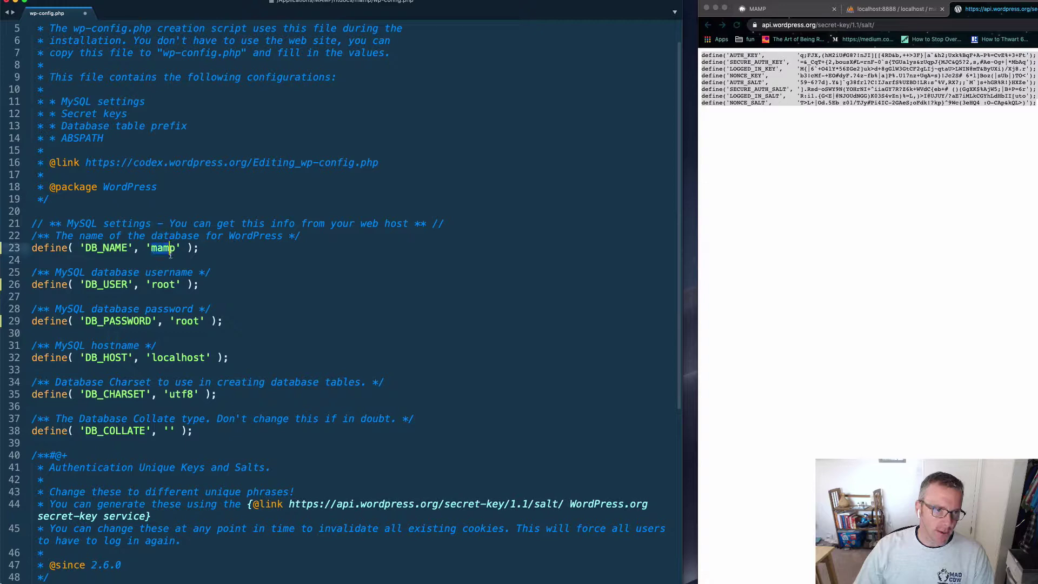
click(155, 285)
drag(176, 321, 193, 321)
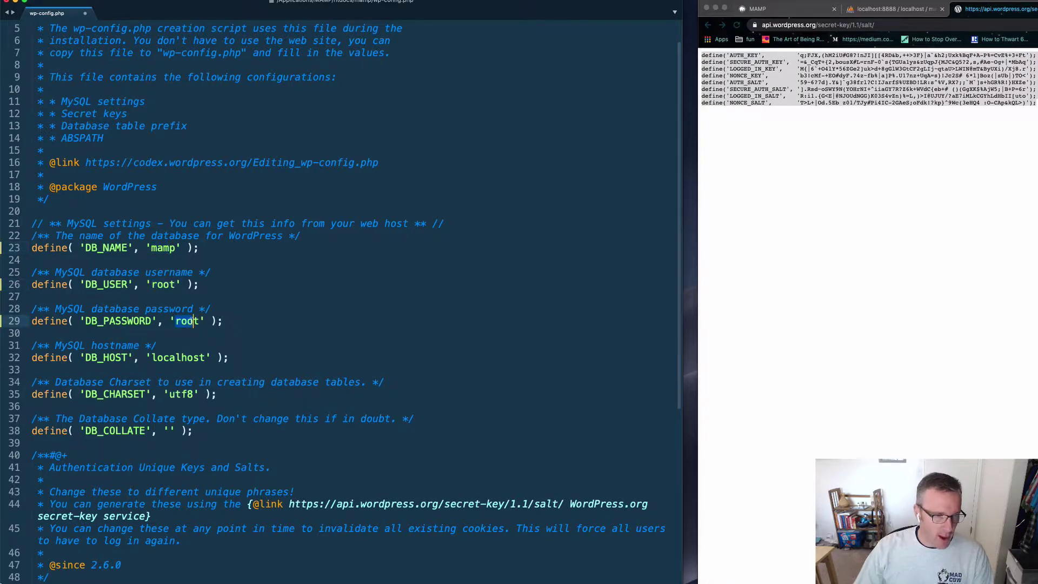
scroll(290, 537, down, 3)
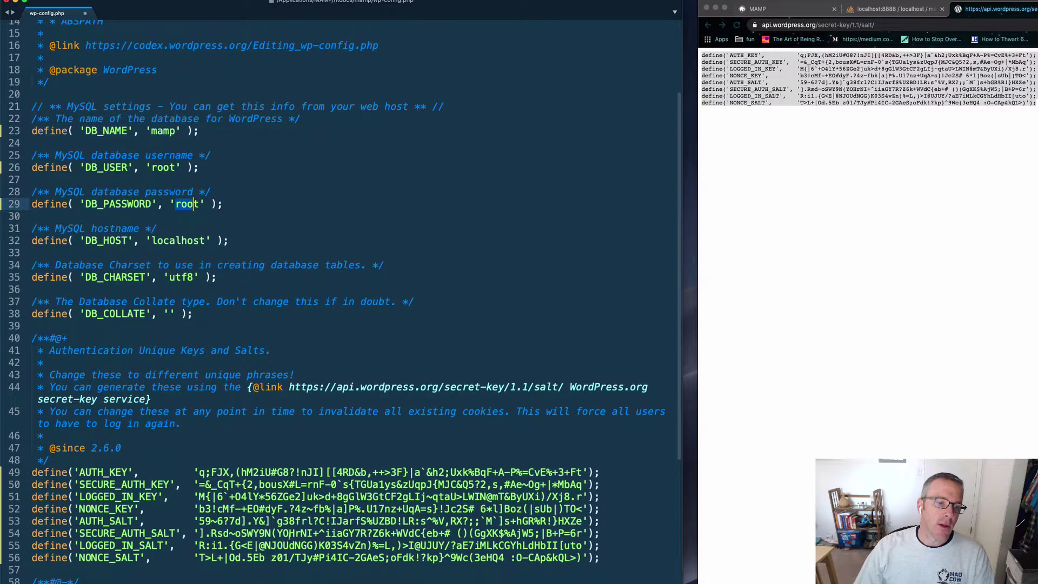
drag(622, 557, 37, 472)
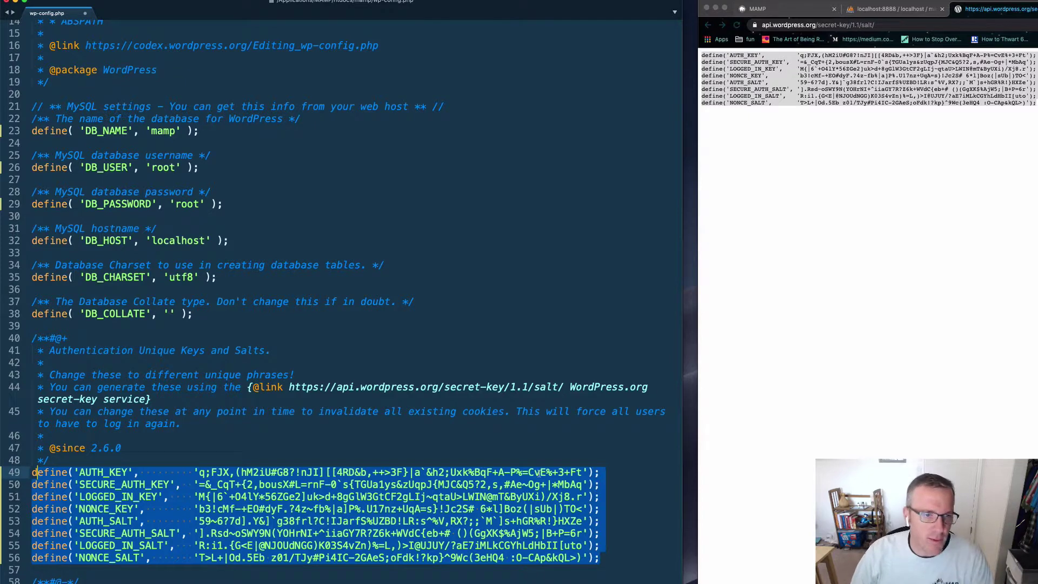
click(539, 473)
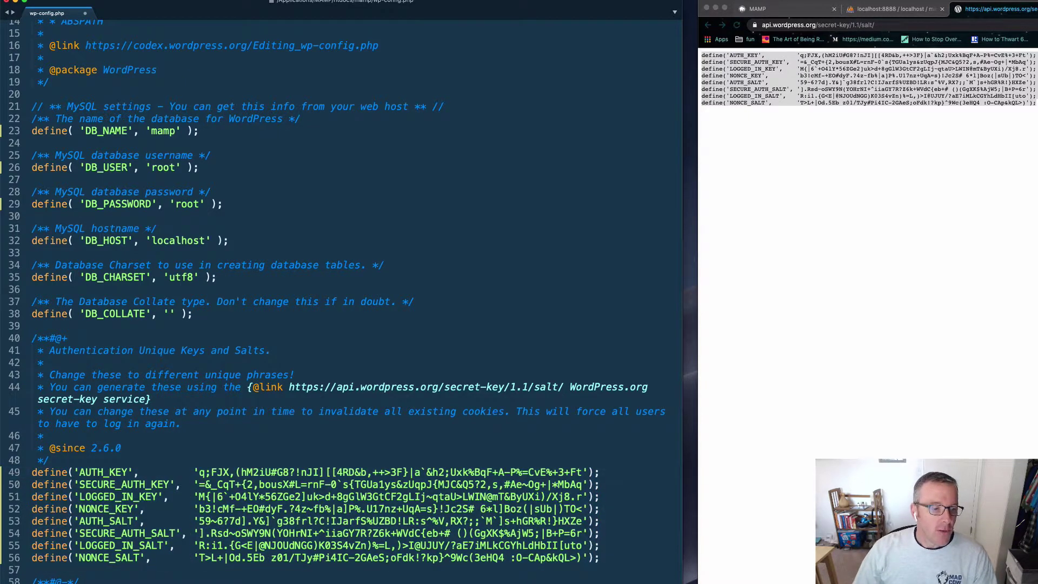
Step: Check the new key and salt block, then save wp-config.php and close the editor
scroll(341, 292, down, 10)
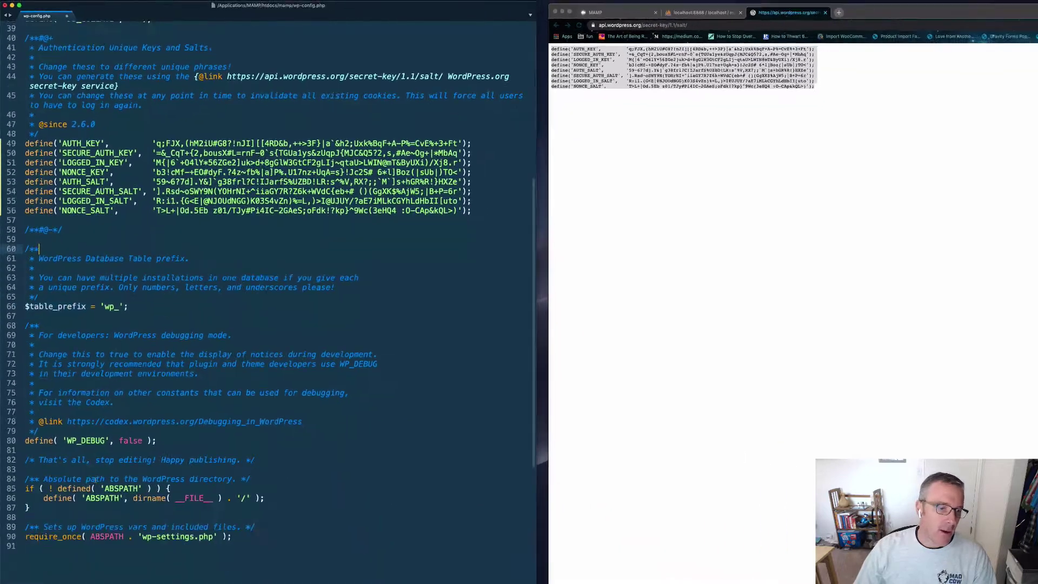
drag(19, 385, 44, 189)
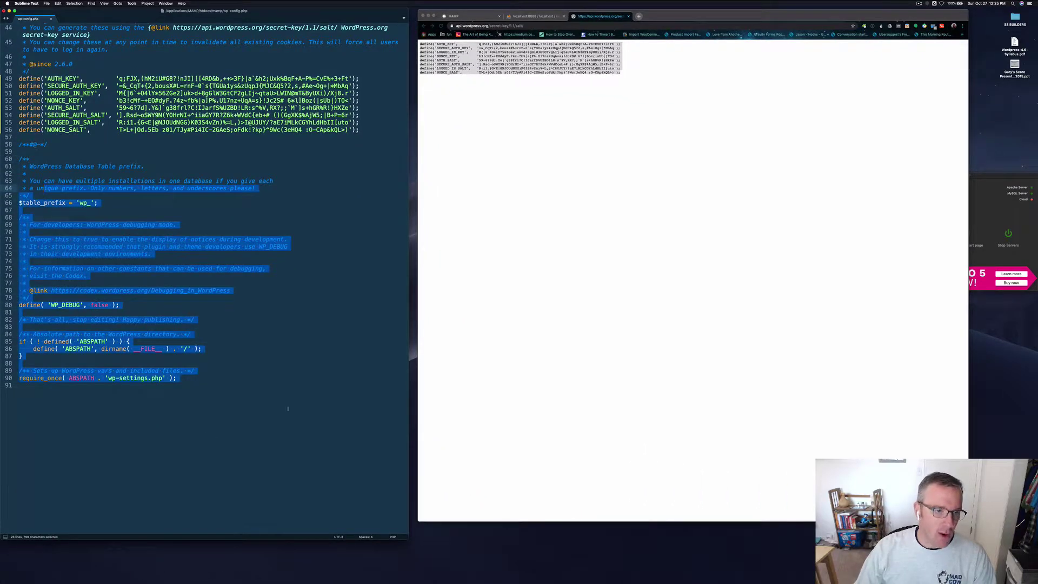
scroll(301, 407, up, 4)
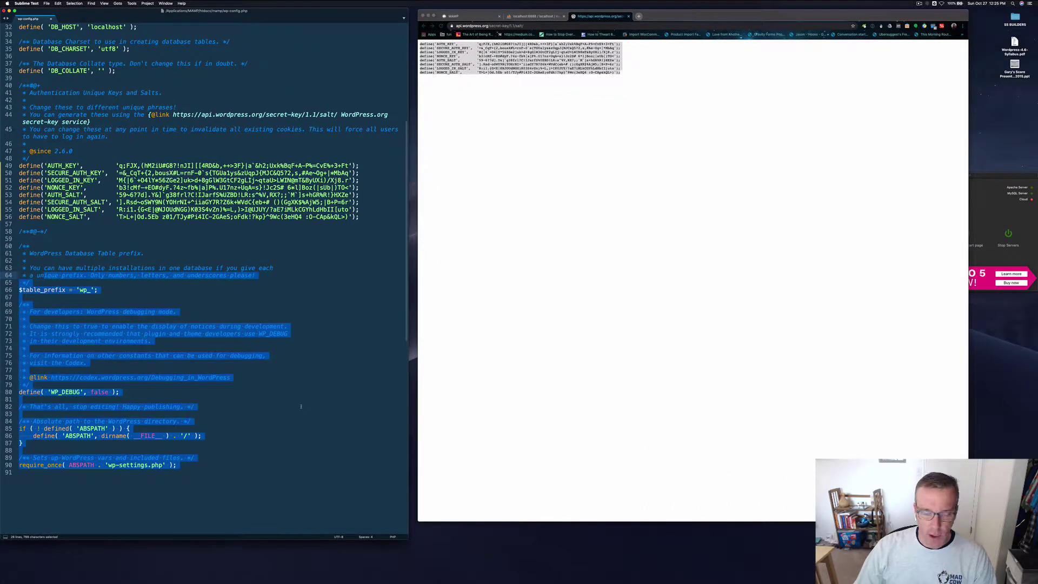
scroll(301, 407, up, 6)
click(302, 407)
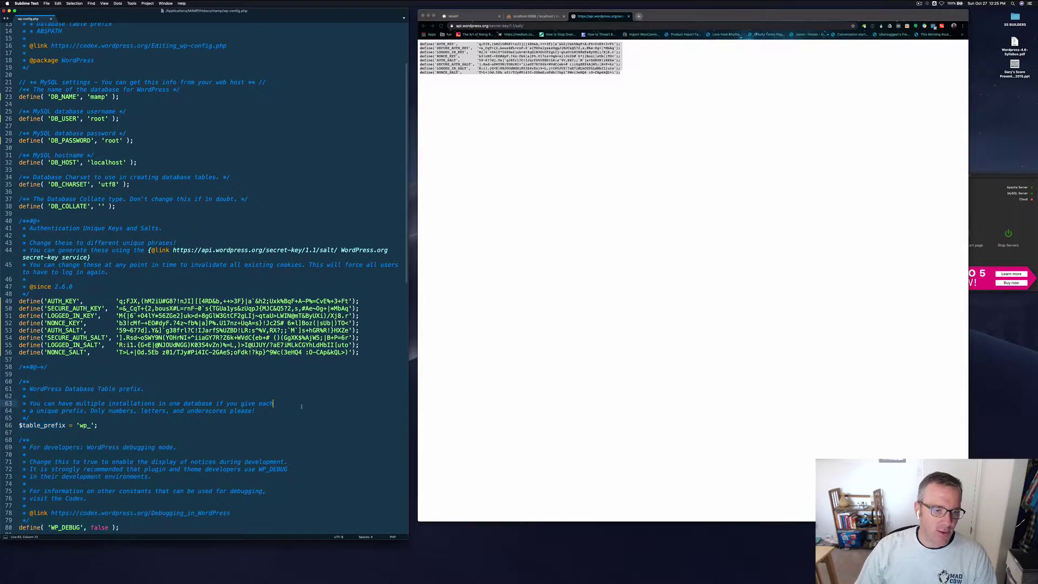
scroll(302, 407, up, 3)
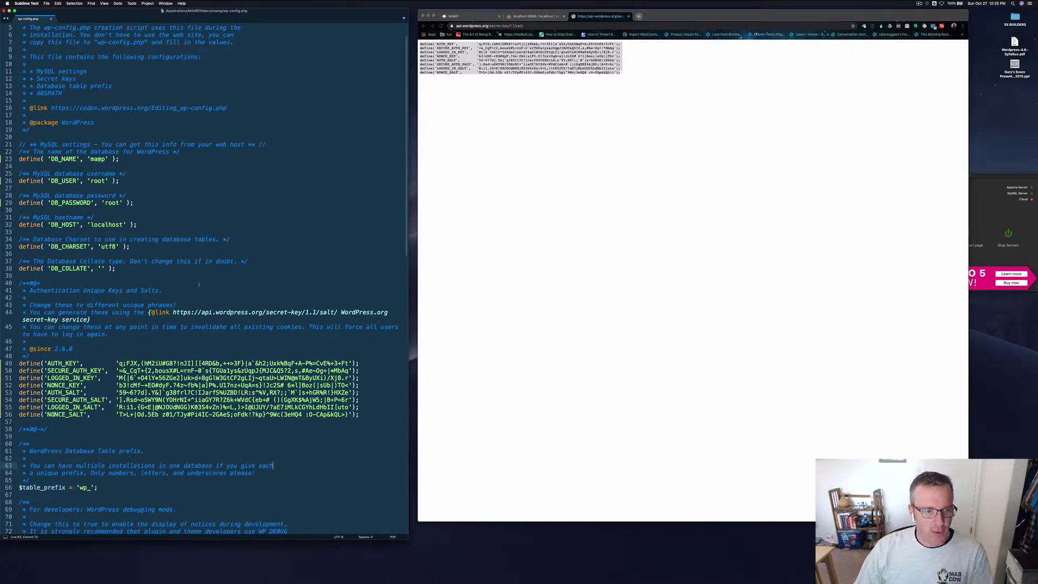
drag(372, 413, 81, 342)
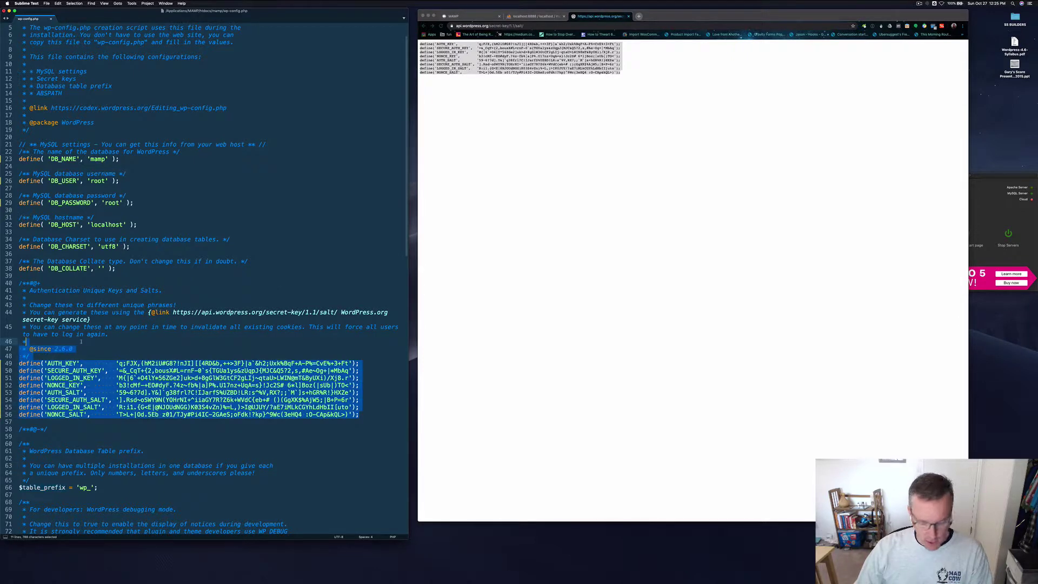
key(super+s)
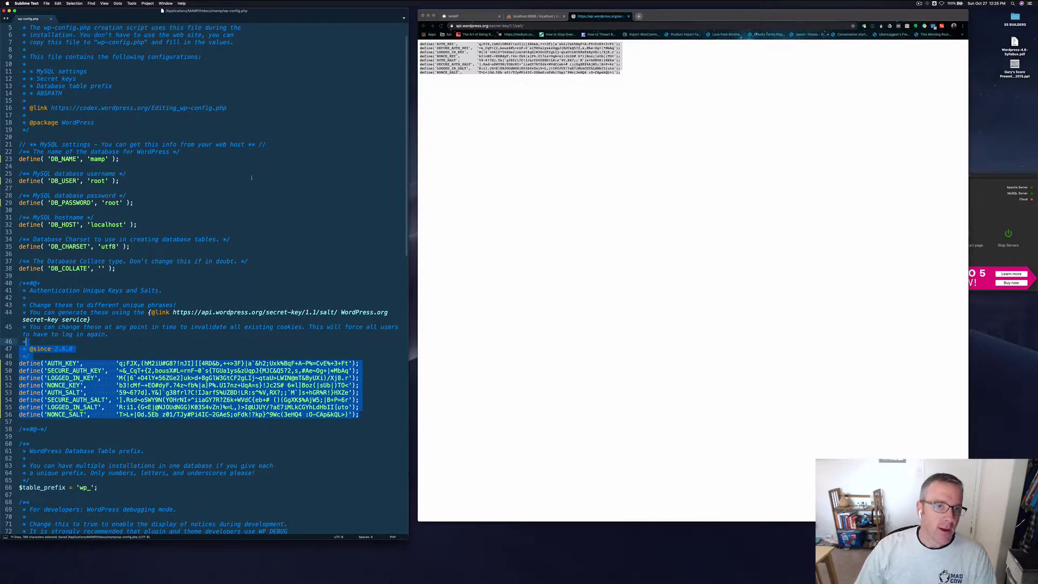
click(51, 19)
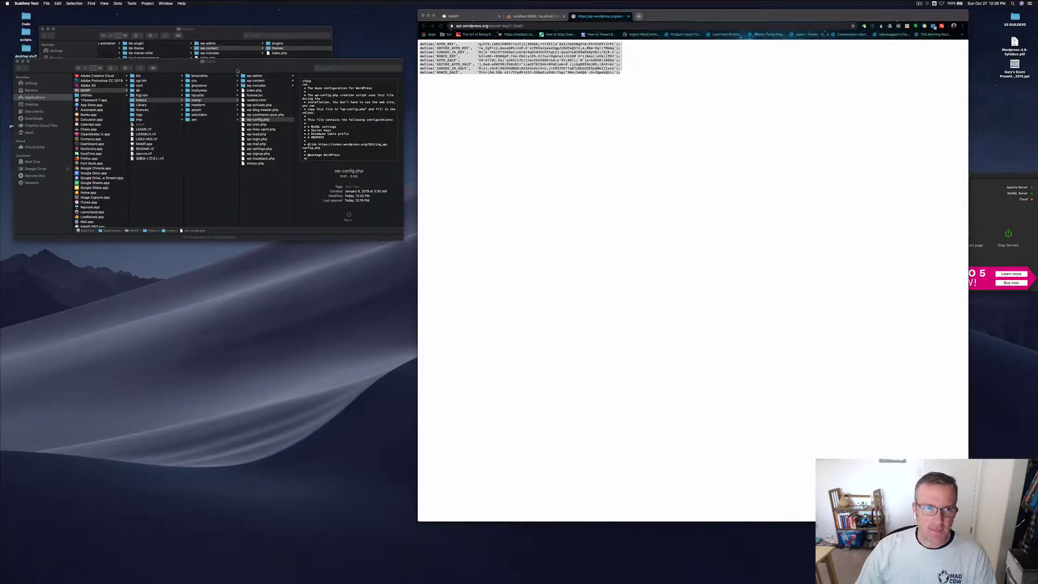
Step: Close the secret-keys tab, center the MAMP window on screen, and open MAMP Preferences
drag(237, 64, 235, 253)
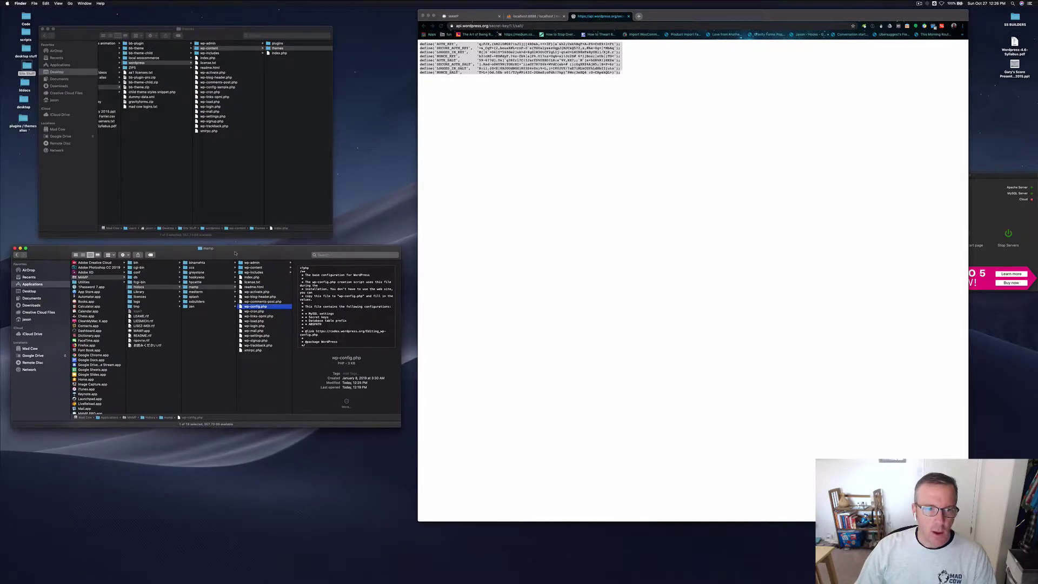
click(628, 16)
click(987, 185)
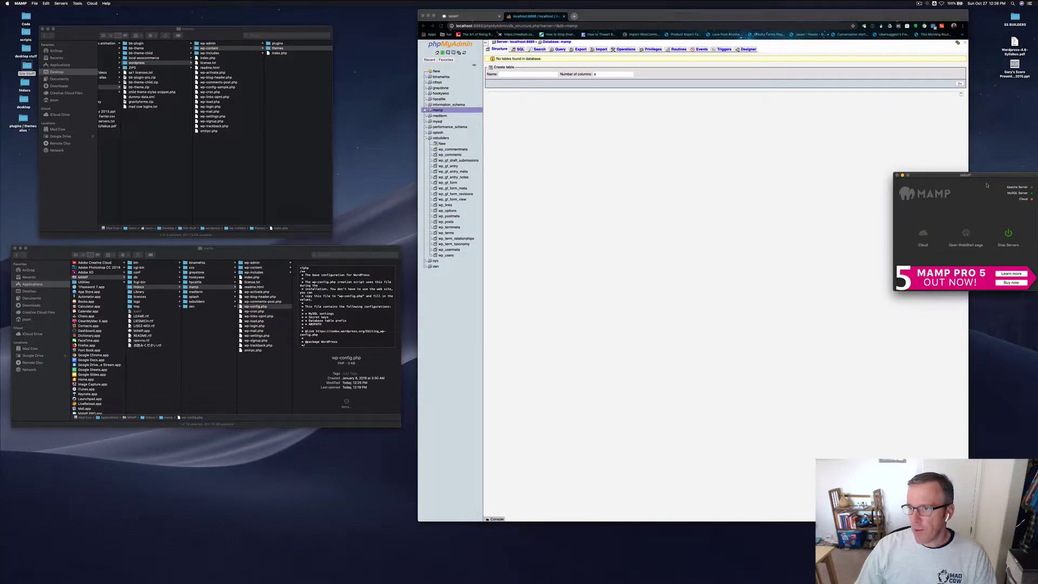
drag(986, 177, 599, 195)
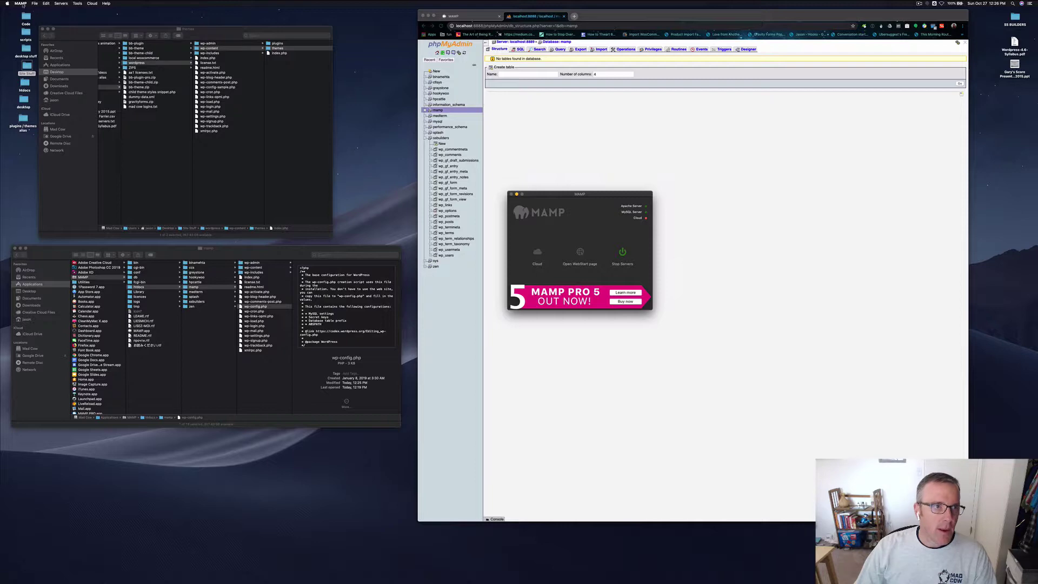
click(22, 3)
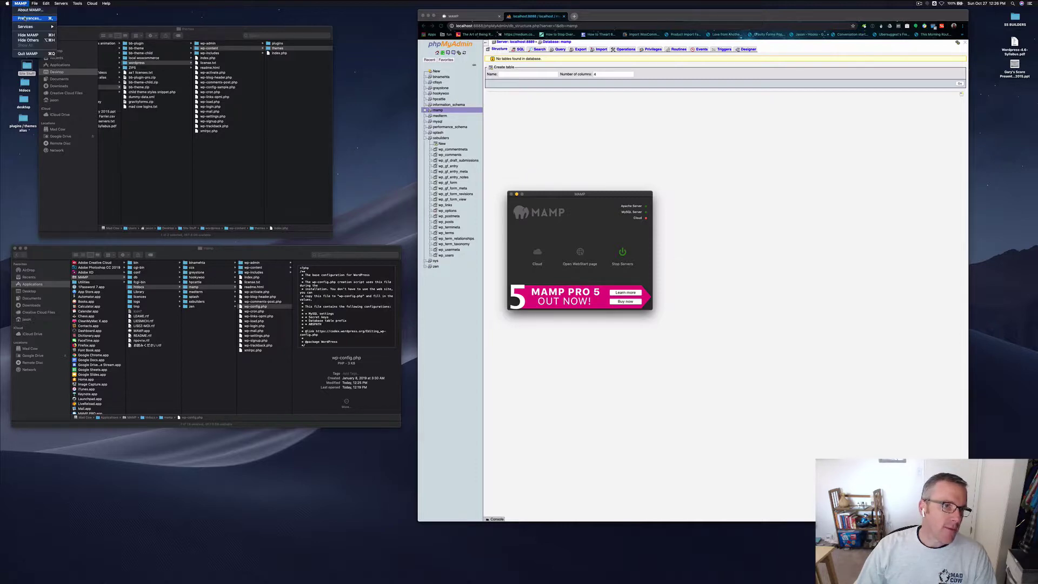
click(25, 19)
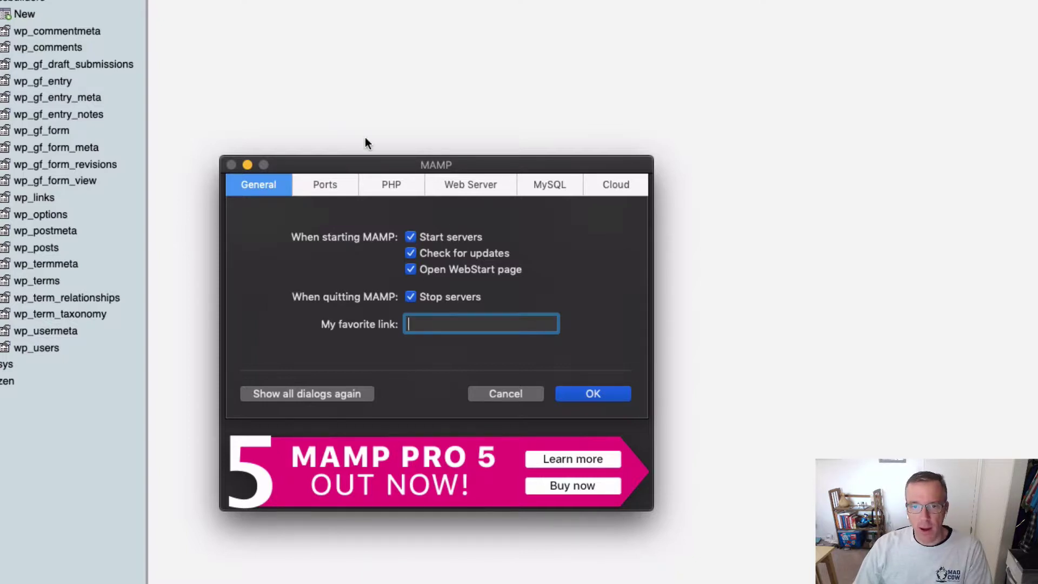
Step: Reposition the Preferences dialog and switch to Ports, showing Apache 8888 and MySQL 8889
drag(343, 170, 0, 175)
key(Return)
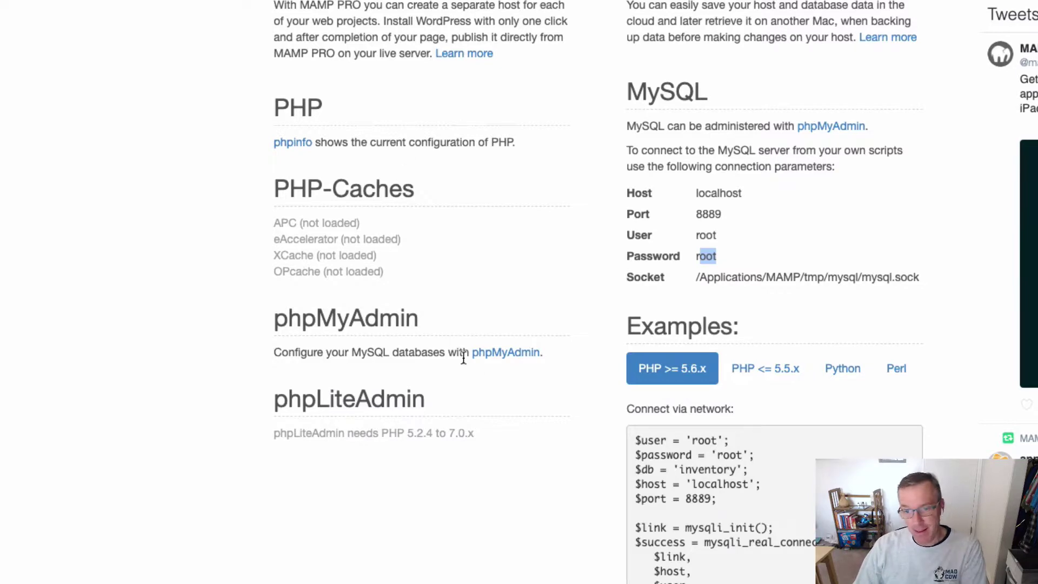
scroll(510, 364, up, 5)
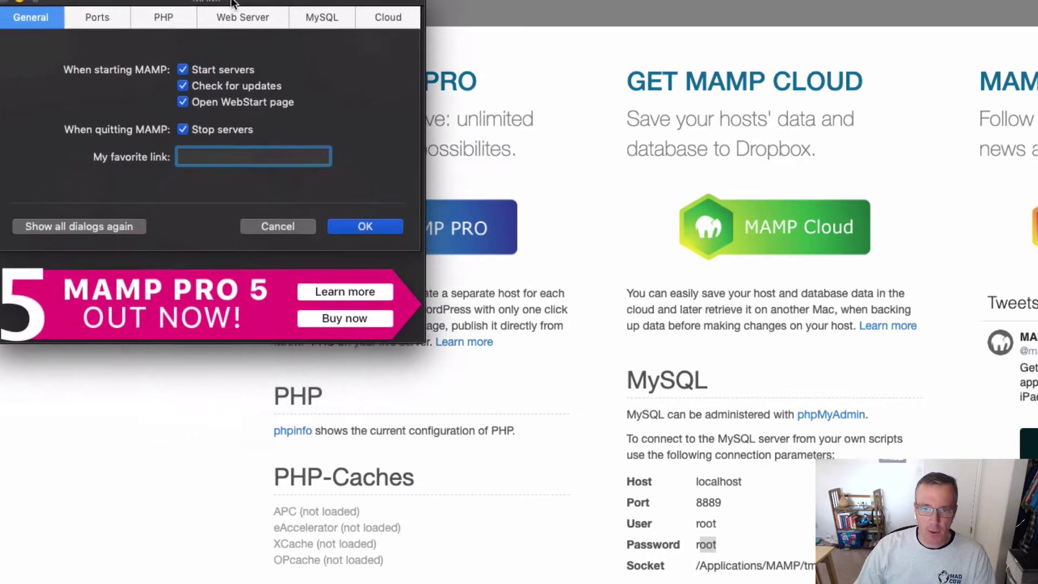
drag(233, 3, 272, 0)
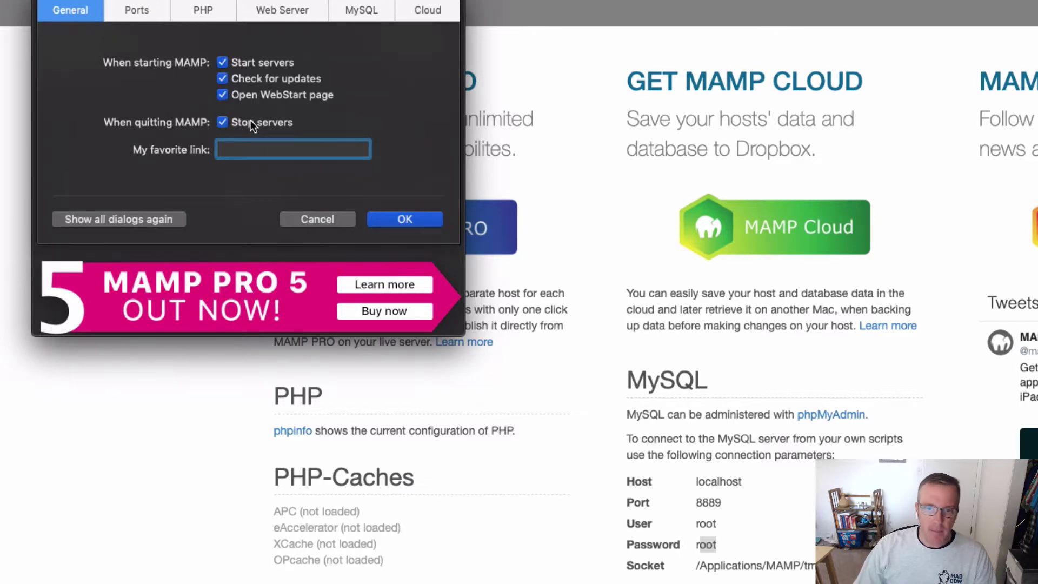
click(136, 10)
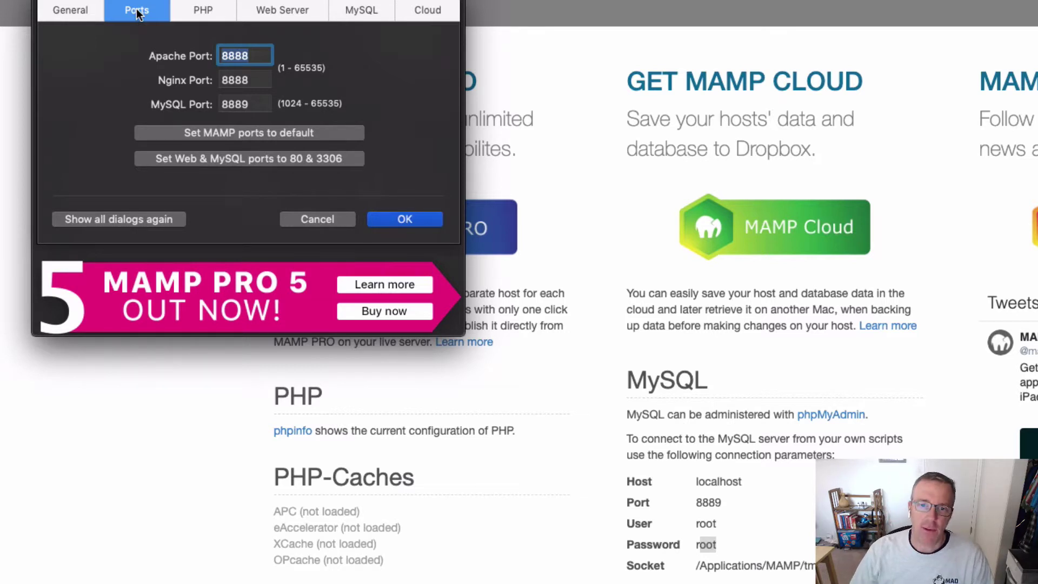
Step: Show the PHP settings in MAMP Preferences: standard version 7.3.8 with cache off
click(206, 12)
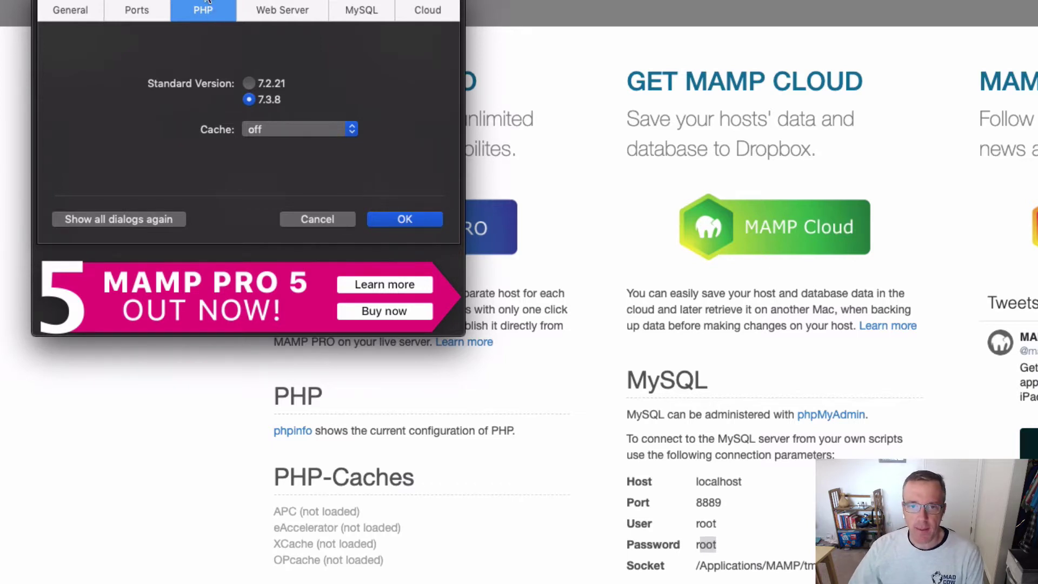
Step: Bring Preferences fully into view and show the Web Server settings: Apache, document root htdocs/ssbuilders
drag(205, 12, 204, 44)
click(265, 44)
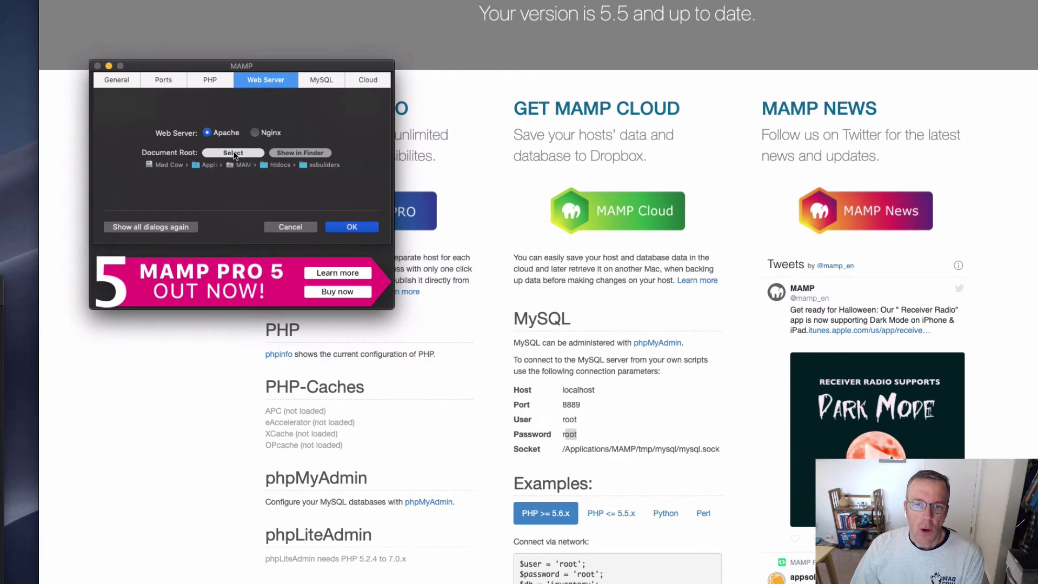
Step: Choose the mamp folder inside htdocs as the new Apache document root
click(228, 144)
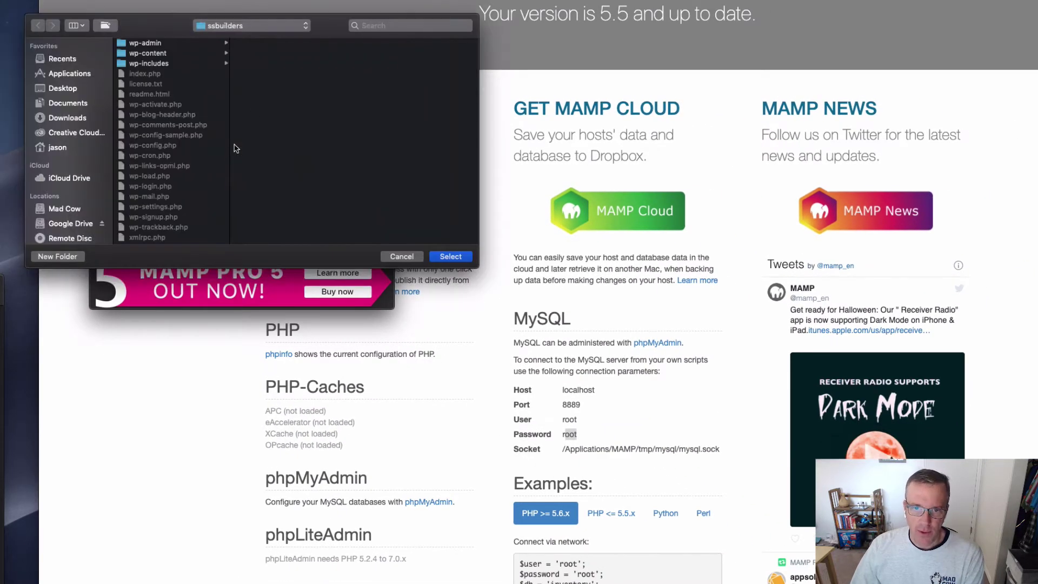
click(250, 26)
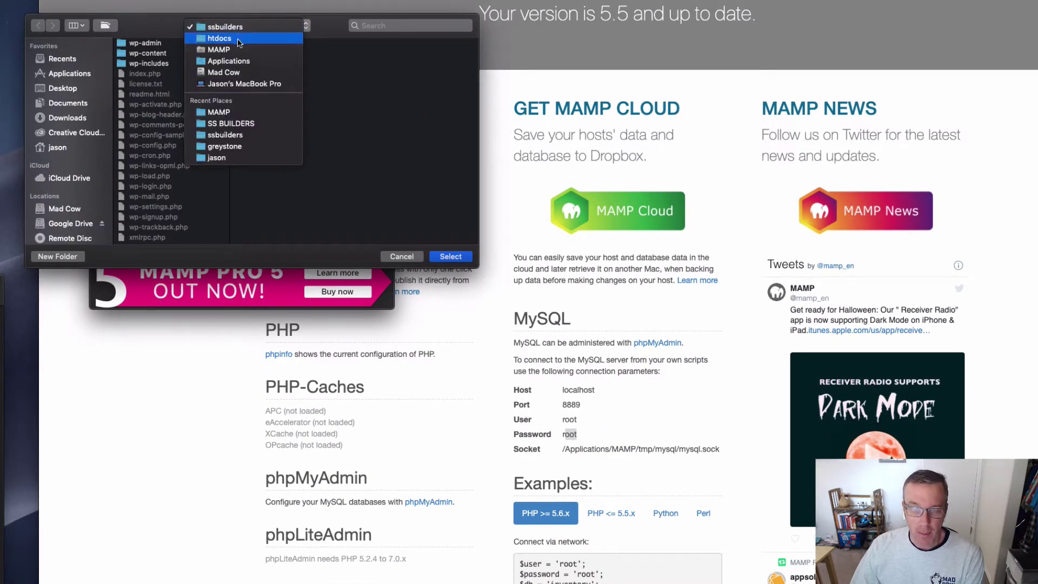
key(Escape)
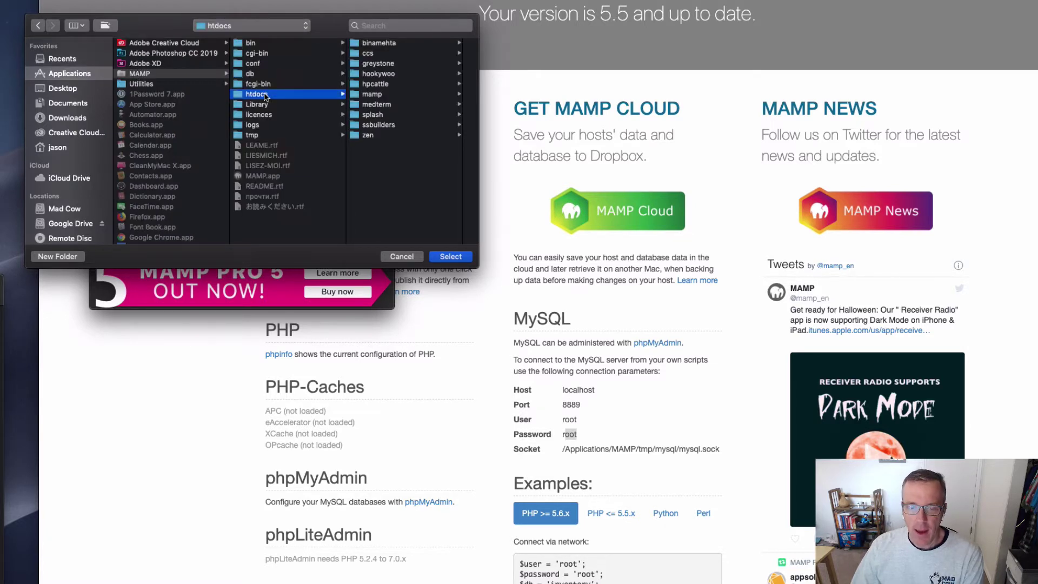
click(393, 96)
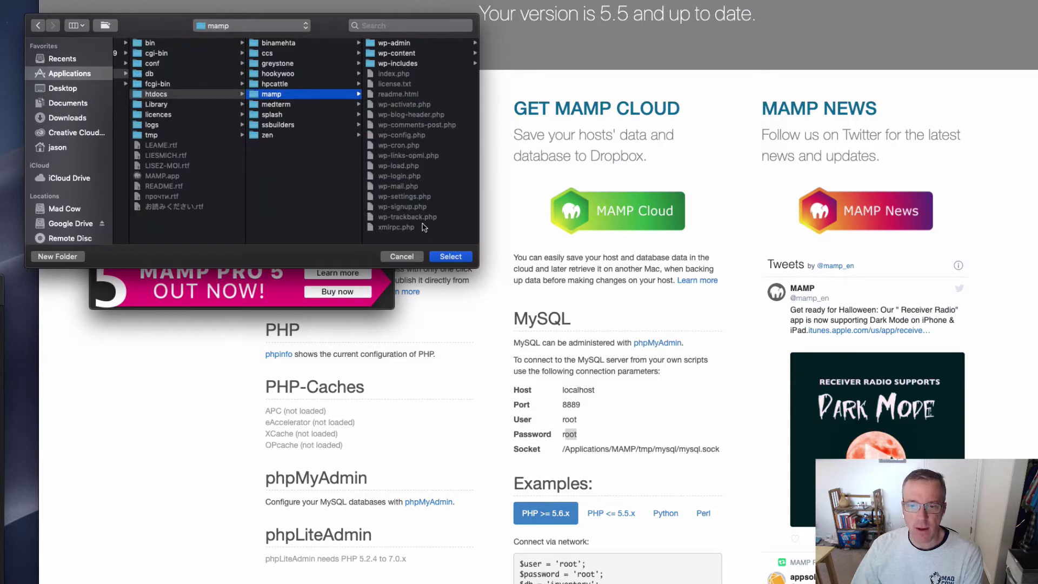
click(450, 256)
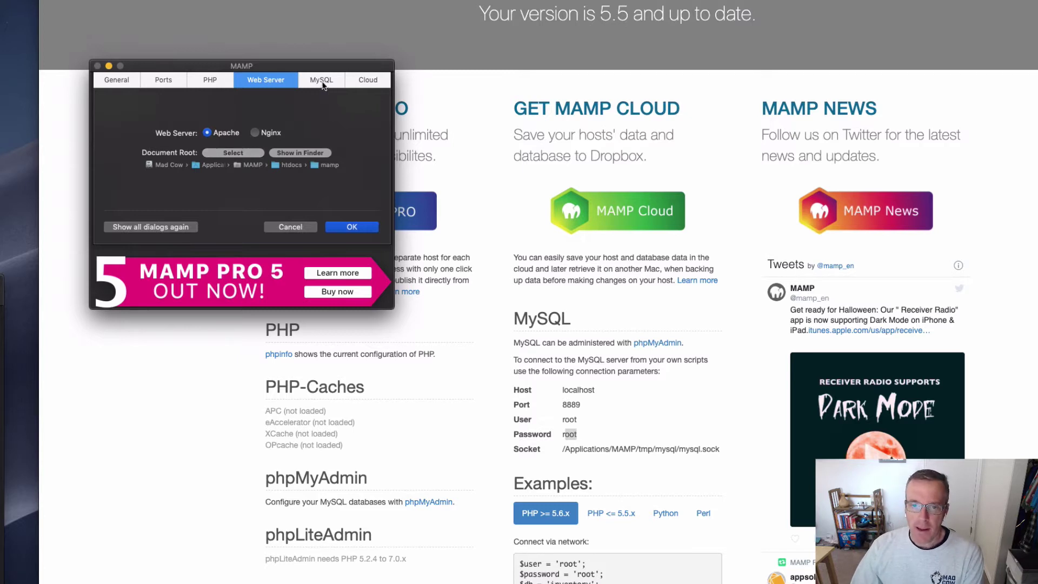
Step: Glance over the MySQL and Cloud settings, then save the preferences with OK
click(323, 85)
click(366, 82)
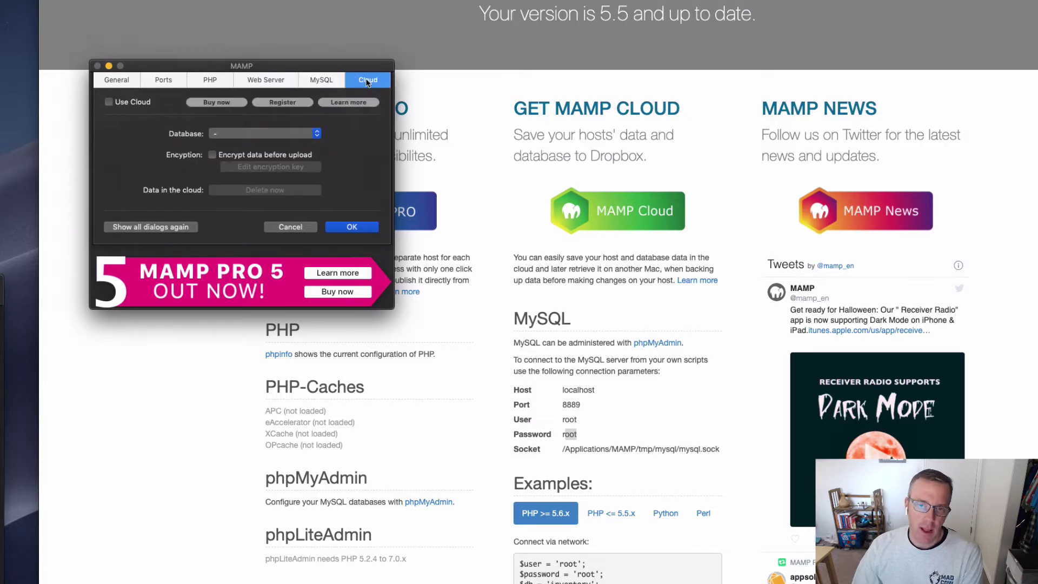
click(267, 81)
click(351, 227)
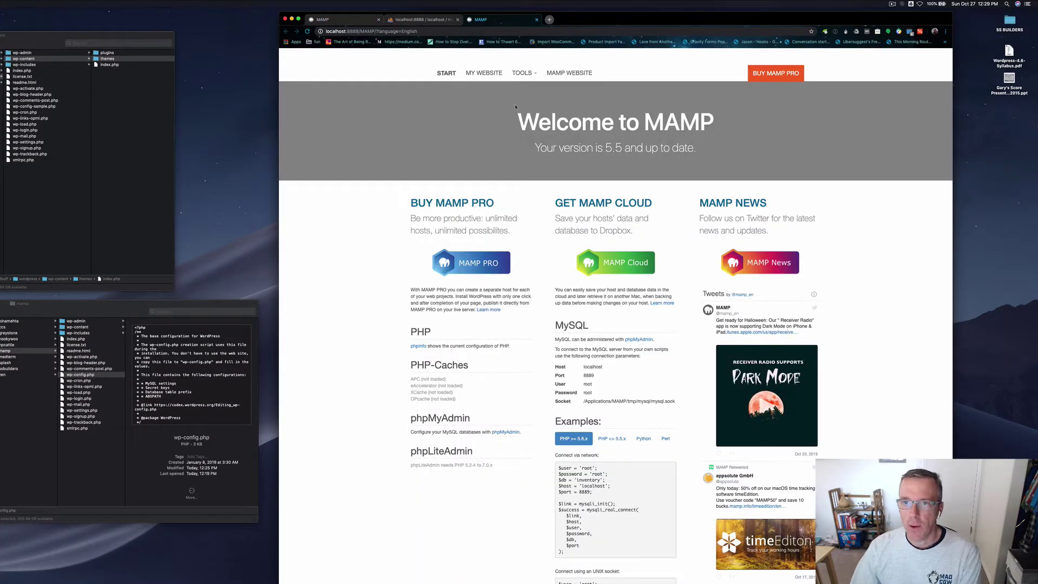
Step: Rearrange the browser and MAMP windows and close the duplicate MAMP start page tab
drag(599, 17, 719, 20)
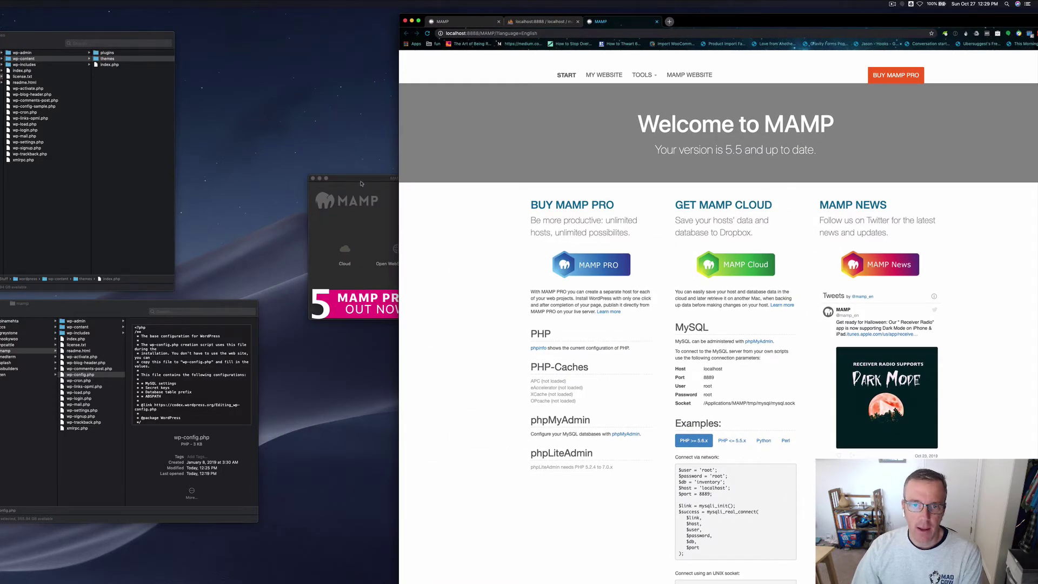
drag(352, 174, 102, 168)
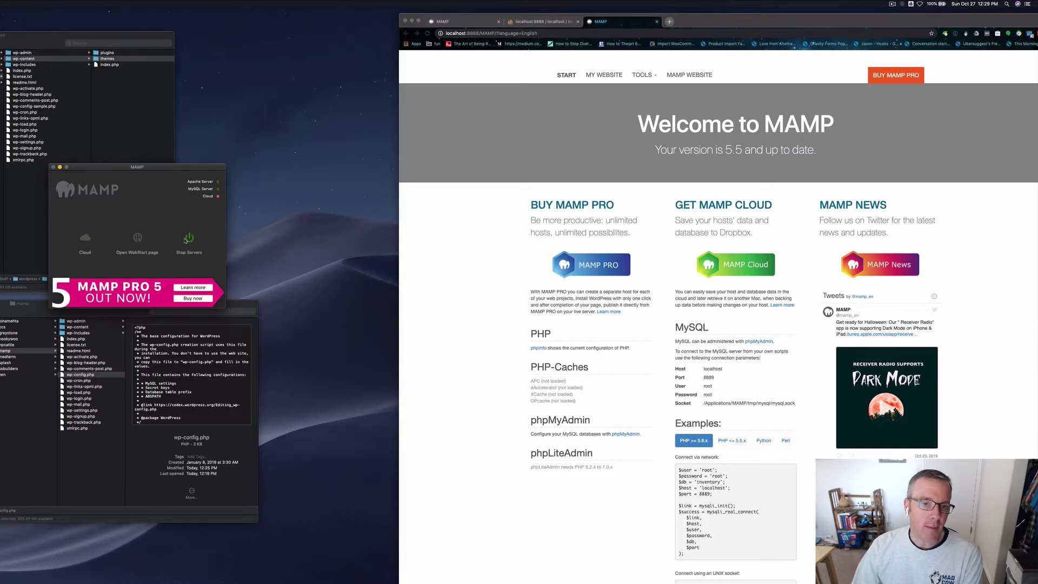
double_click(693, 18)
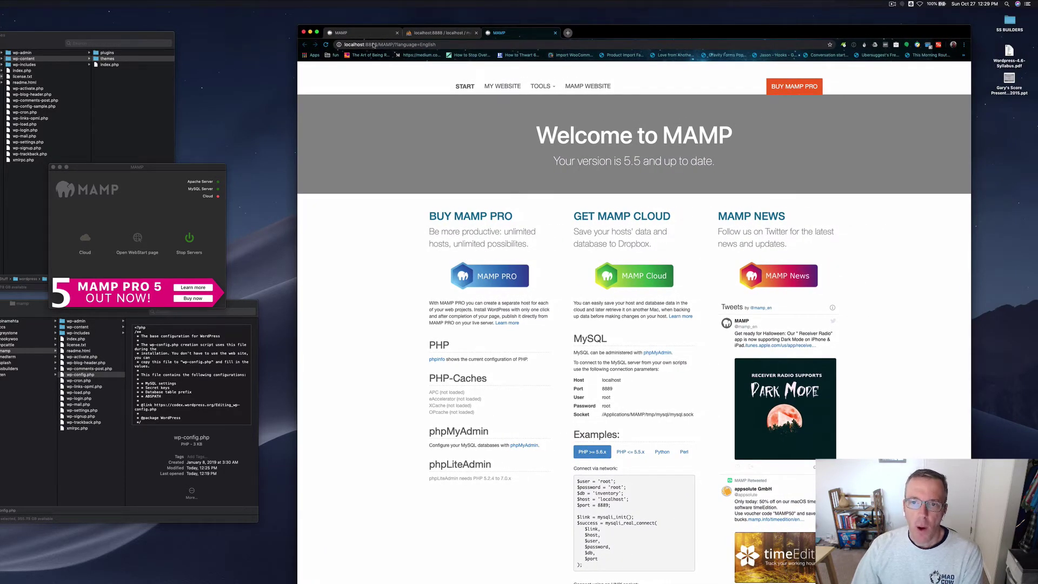
click(359, 34)
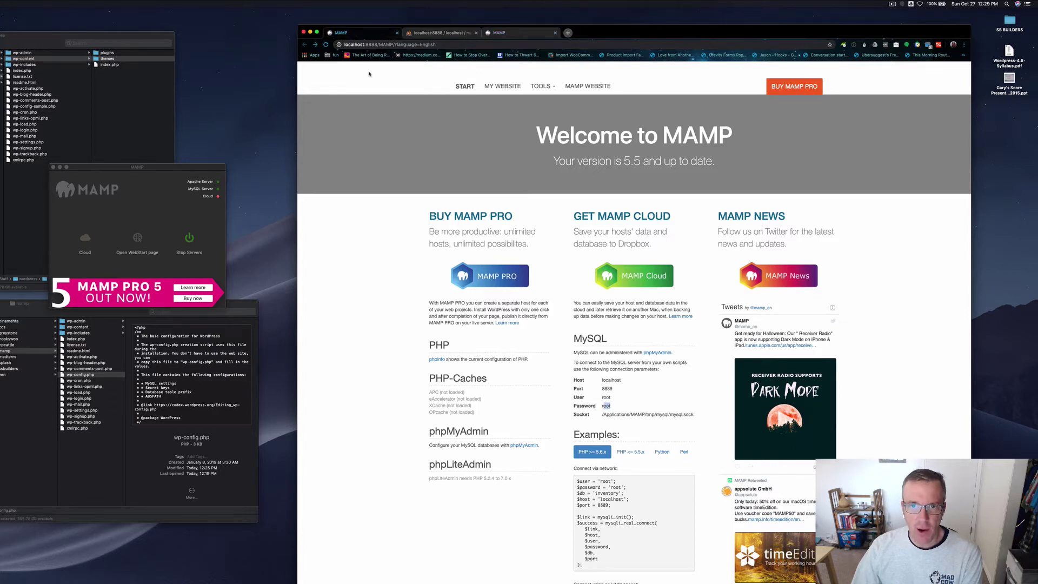
click(517, 35)
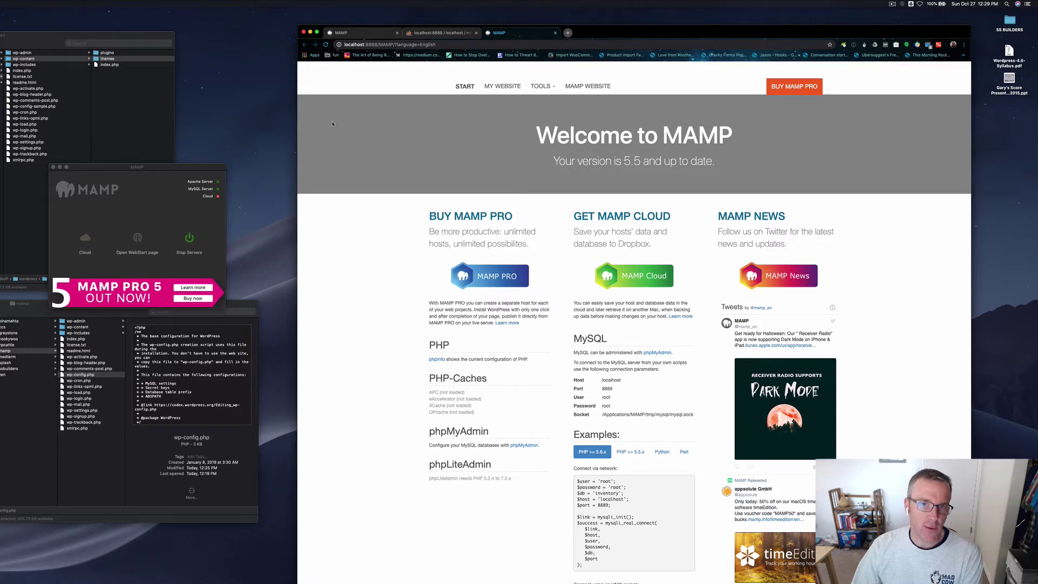
click(397, 33)
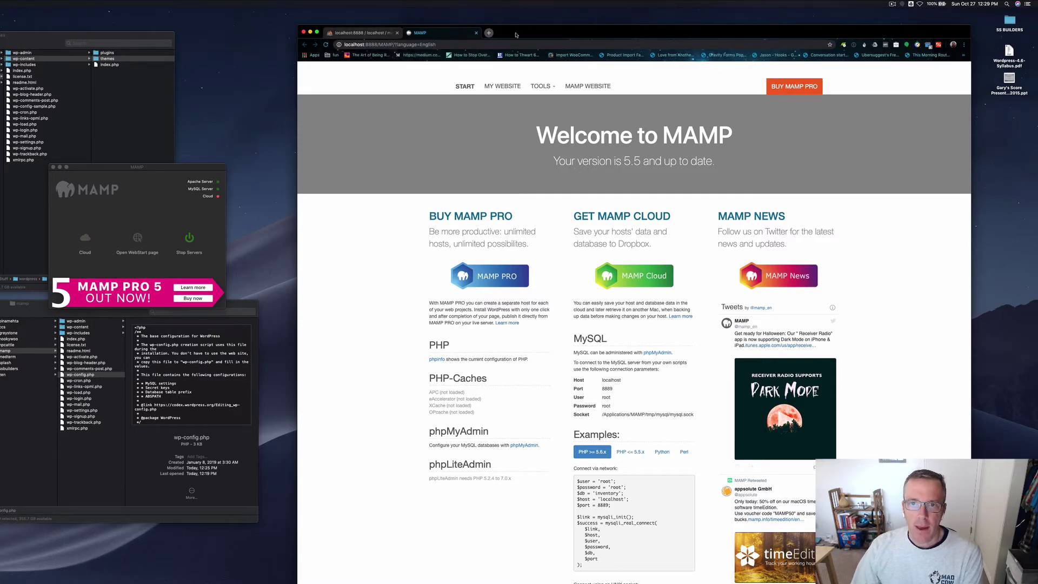
drag(517, 34, 513, 29)
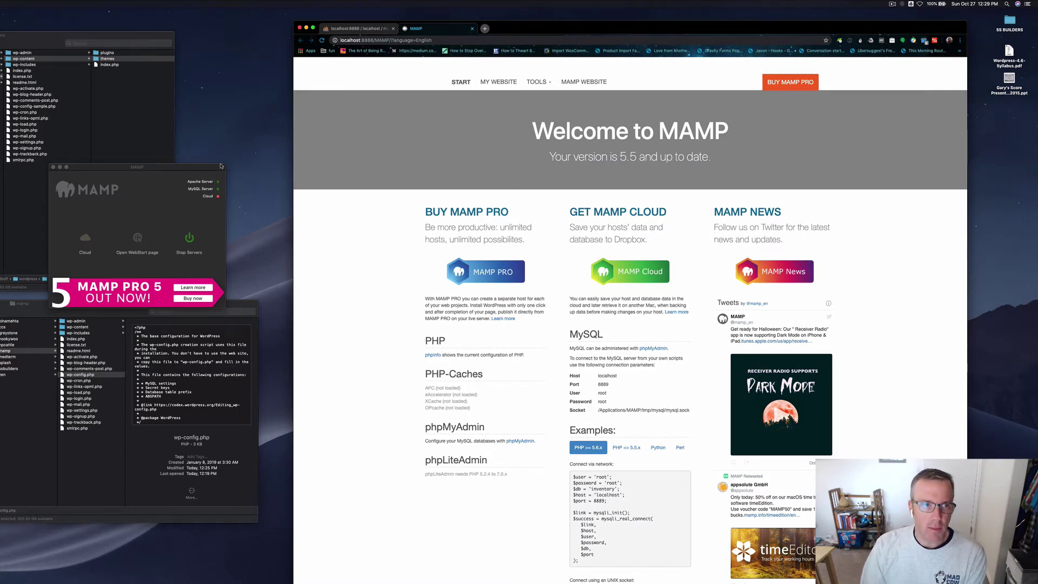
Step: Move the Finder window lower down and open MY WEBSITE from the WebStart page
click(24, 351)
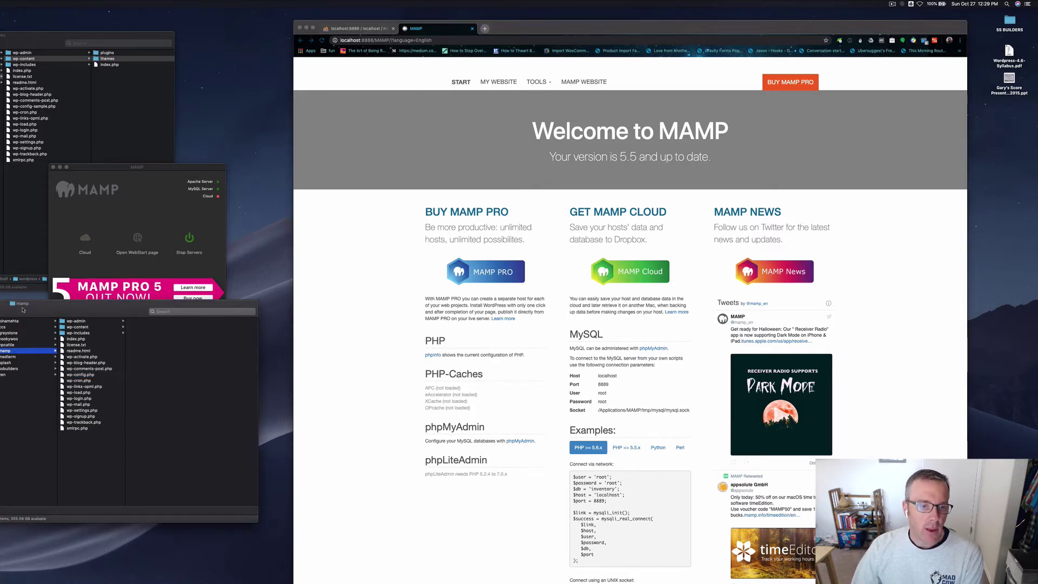
drag(23, 310, 32, 343)
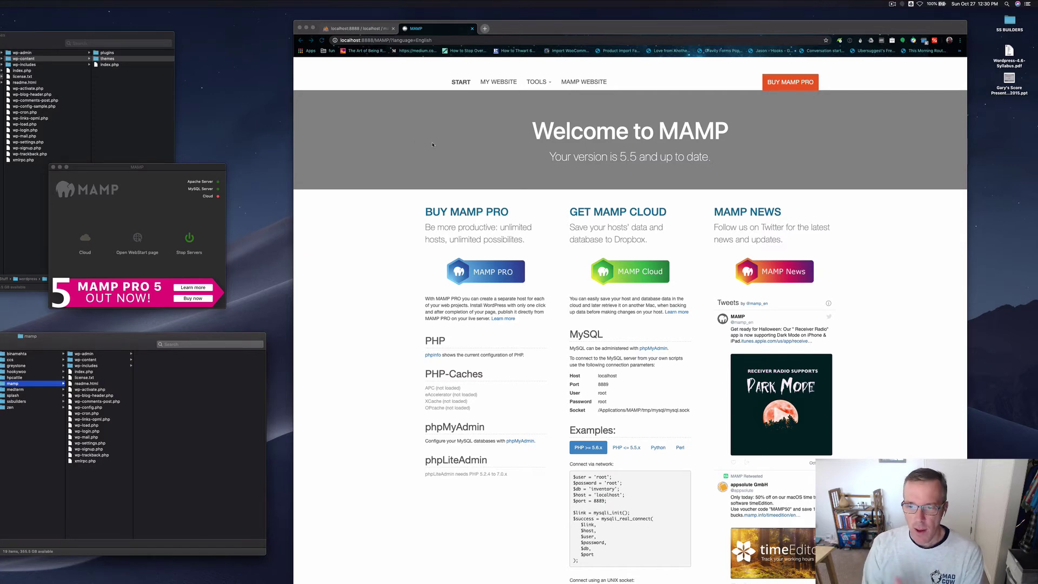
click(499, 82)
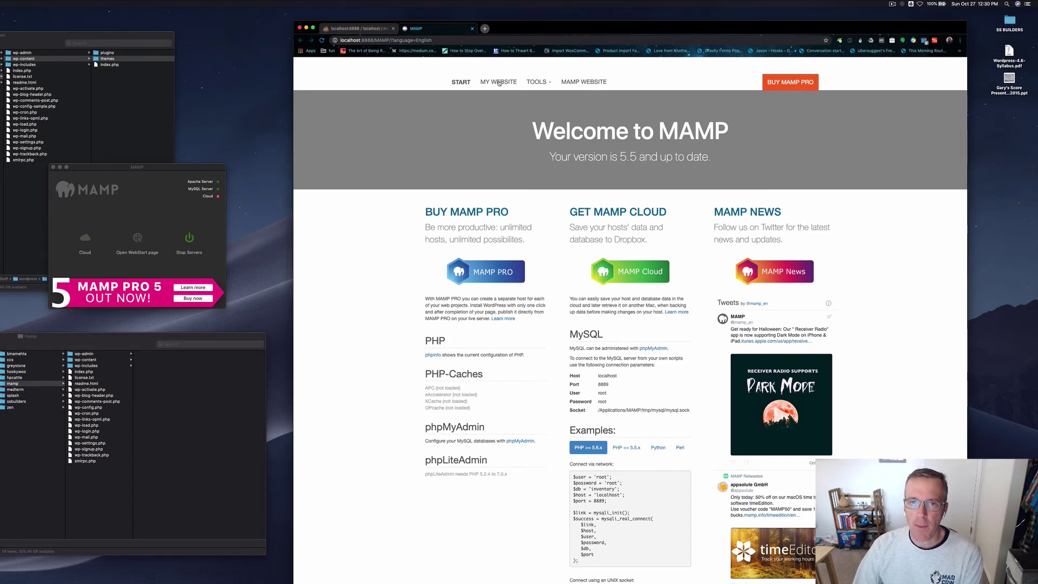
click(499, 82)
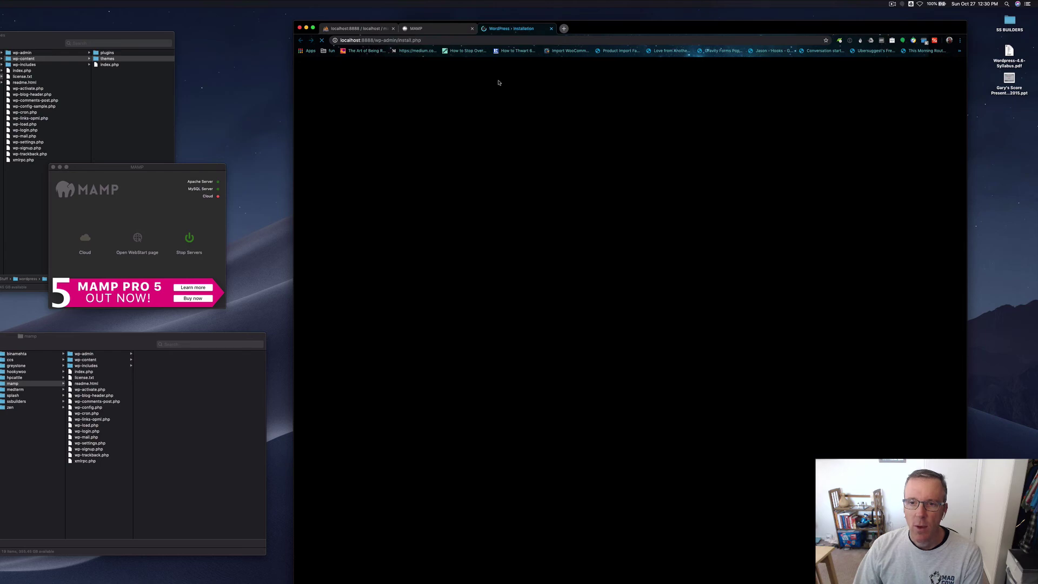